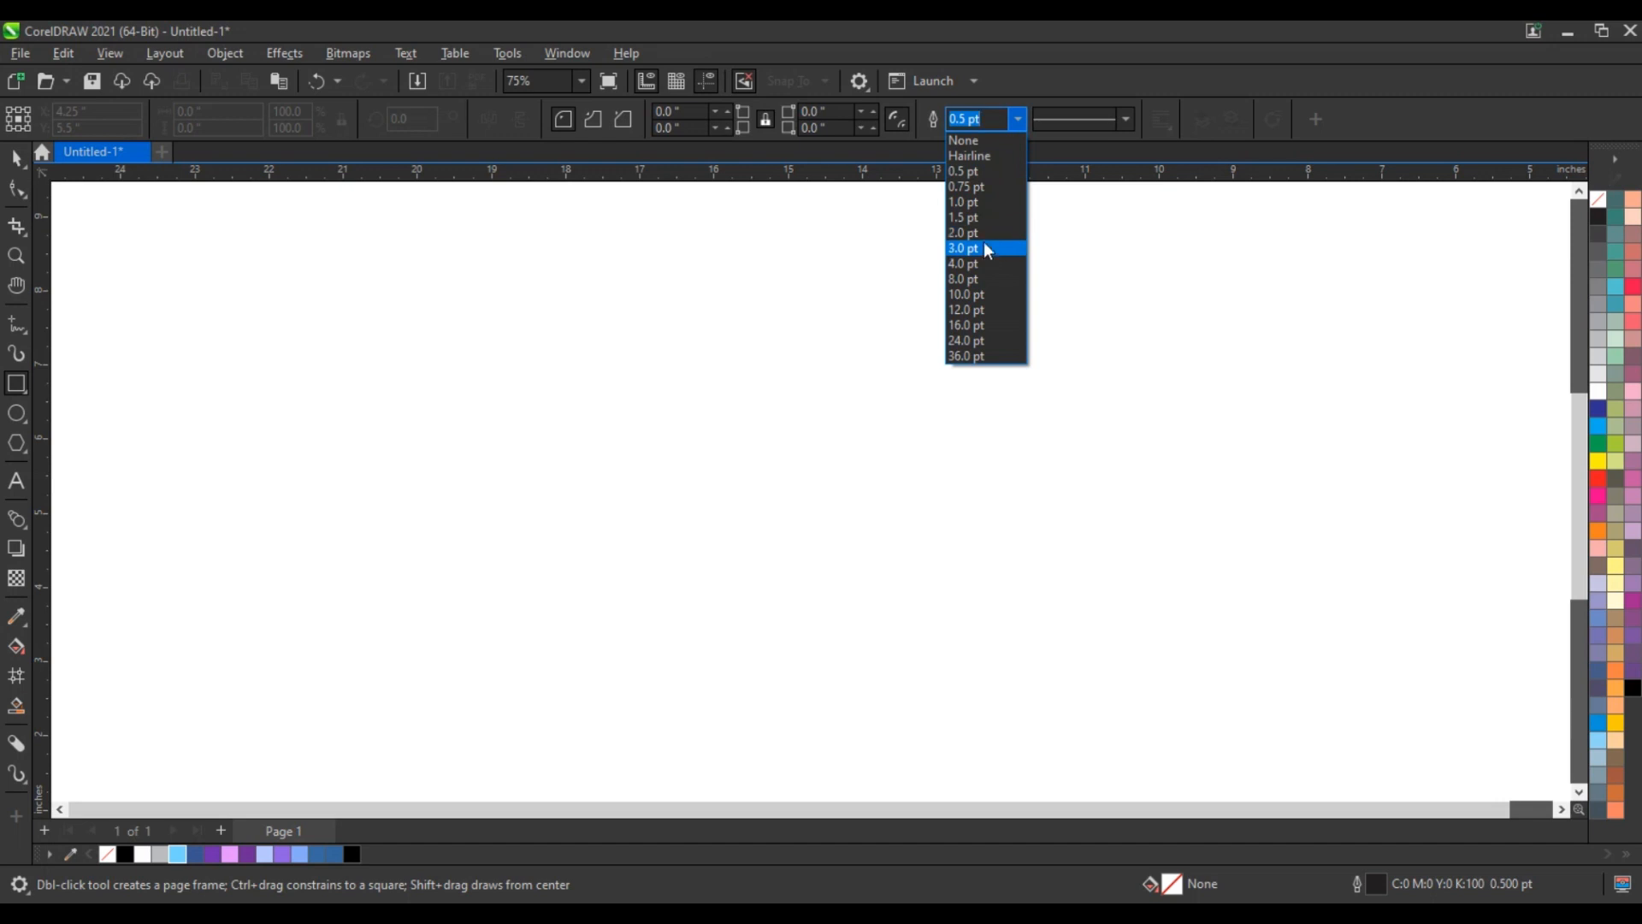
Step: Set the default graphic outline width to 3.0 pt and draw a square about 4.75 inches wide
left_click(988, 248)
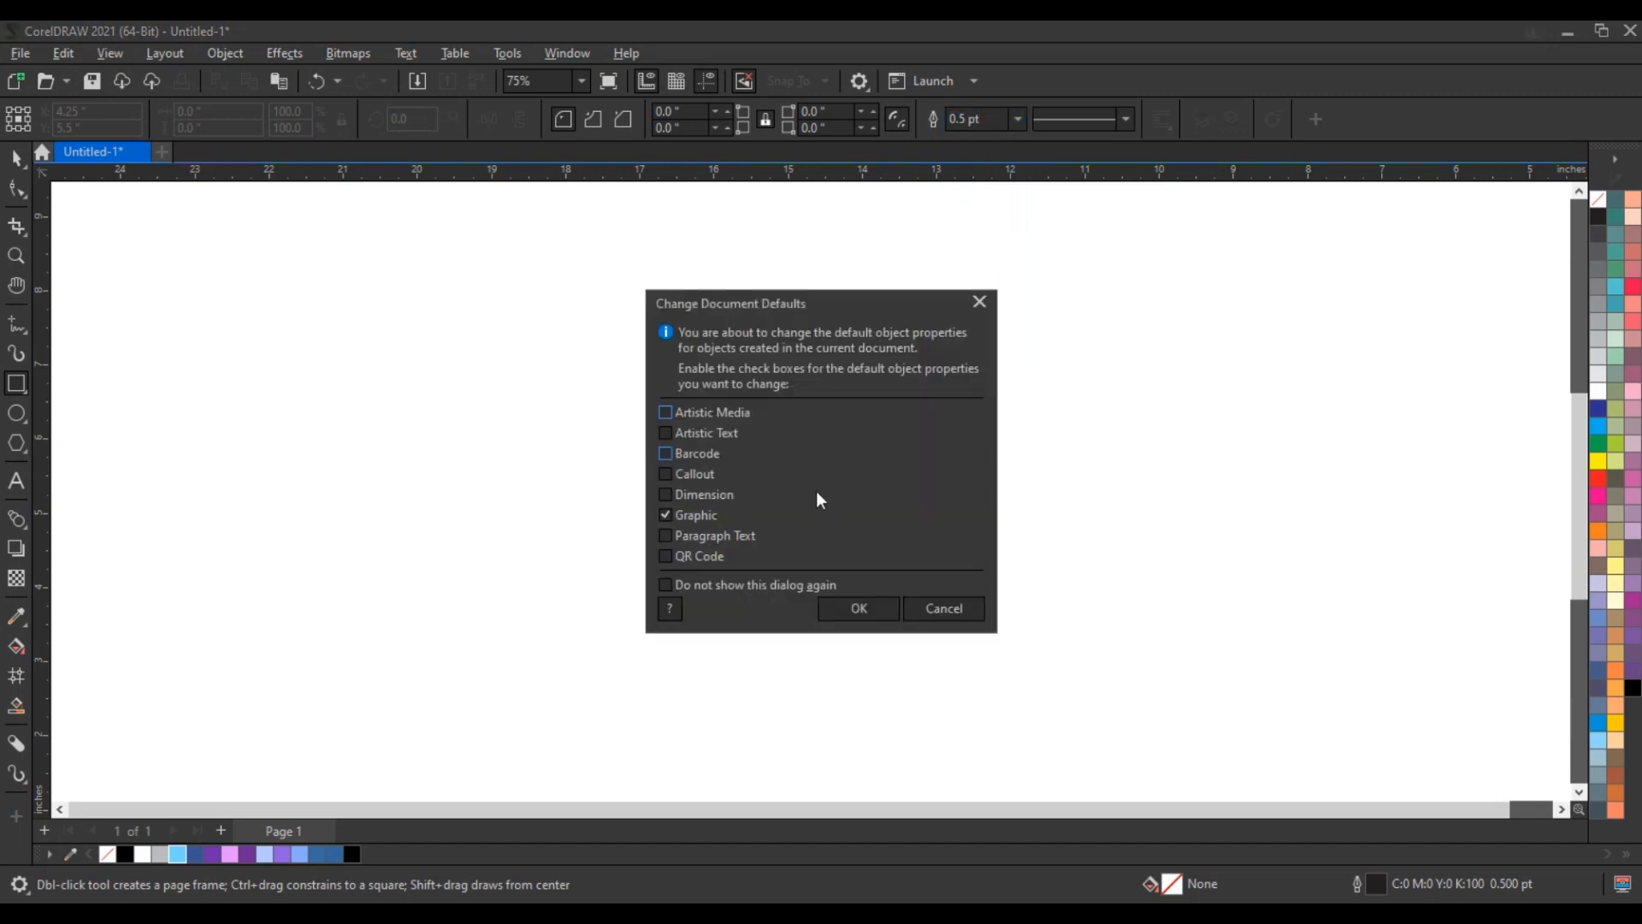
left_click(840, 608)
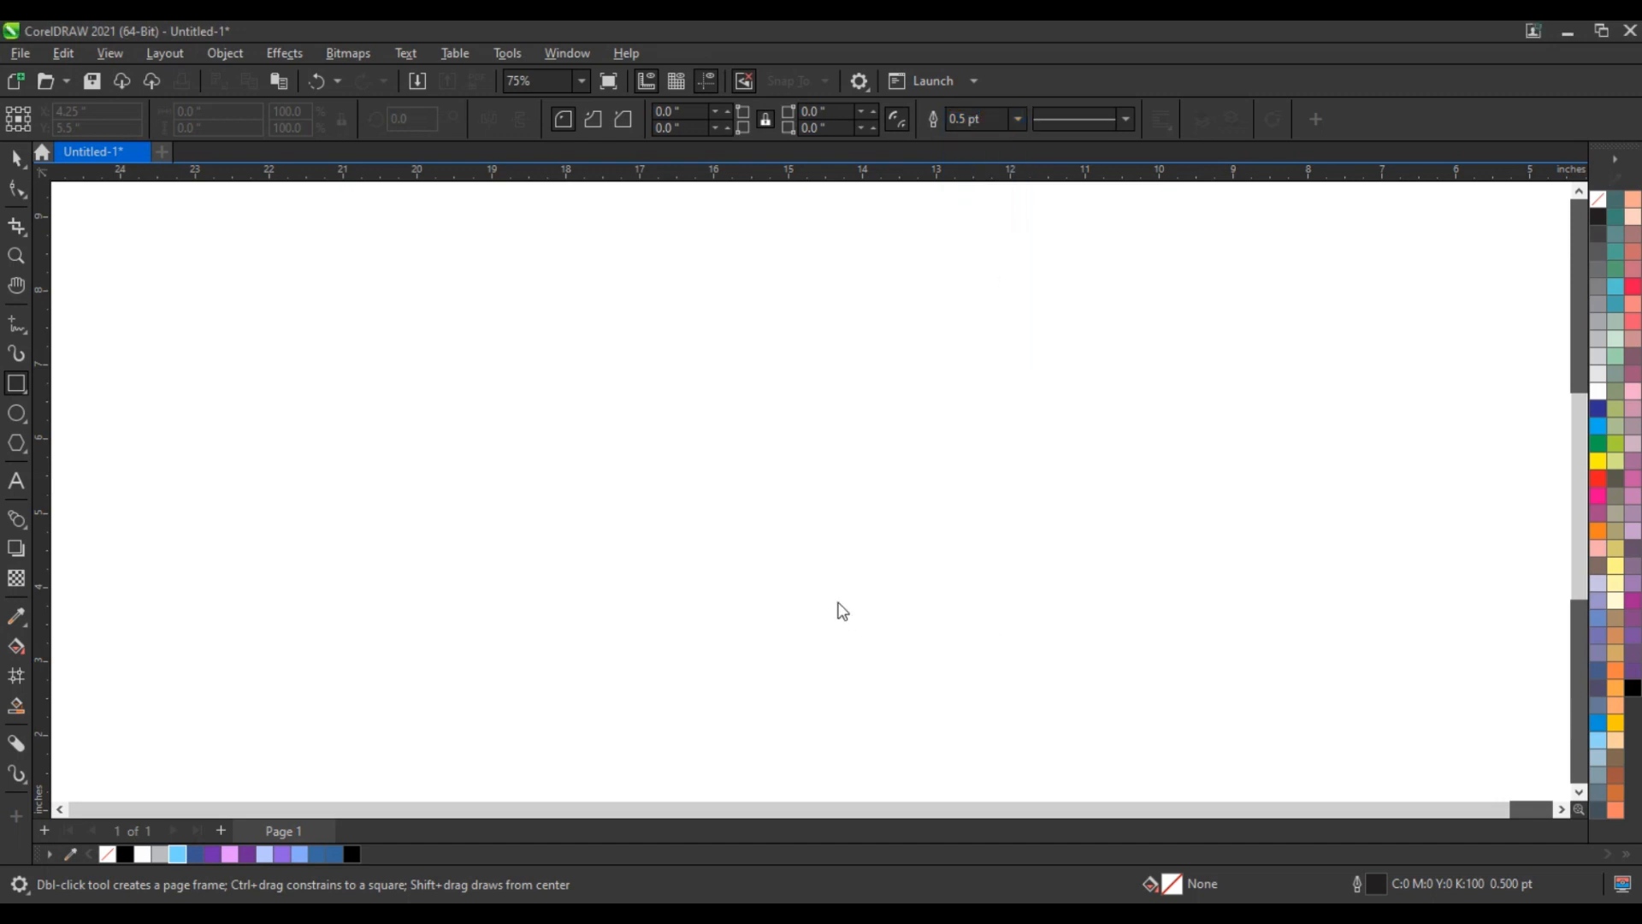
left_click_drag(724, 408, 869, 736)
left_click(16, 163)
left_click_drag(930, 571, 862, 481)
left_click_drag(992, 309, 1002, 298)
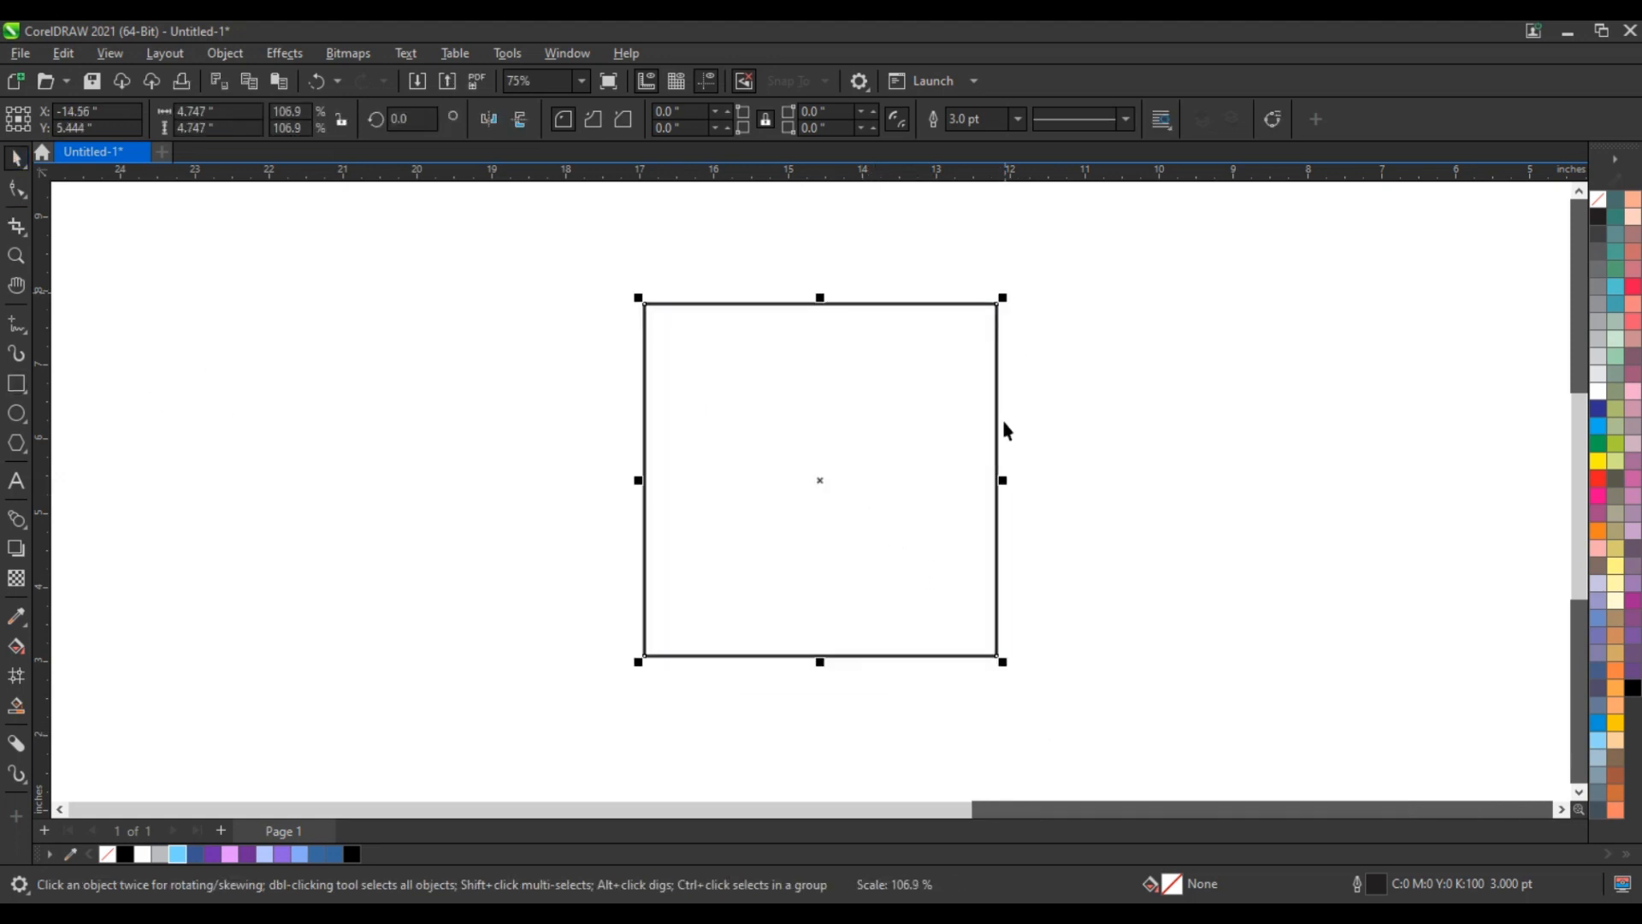
Step: Add a copy of the square rotated 45 degrees about its centre and scale it down to about 5.69 inches across
left_click(955, 422)
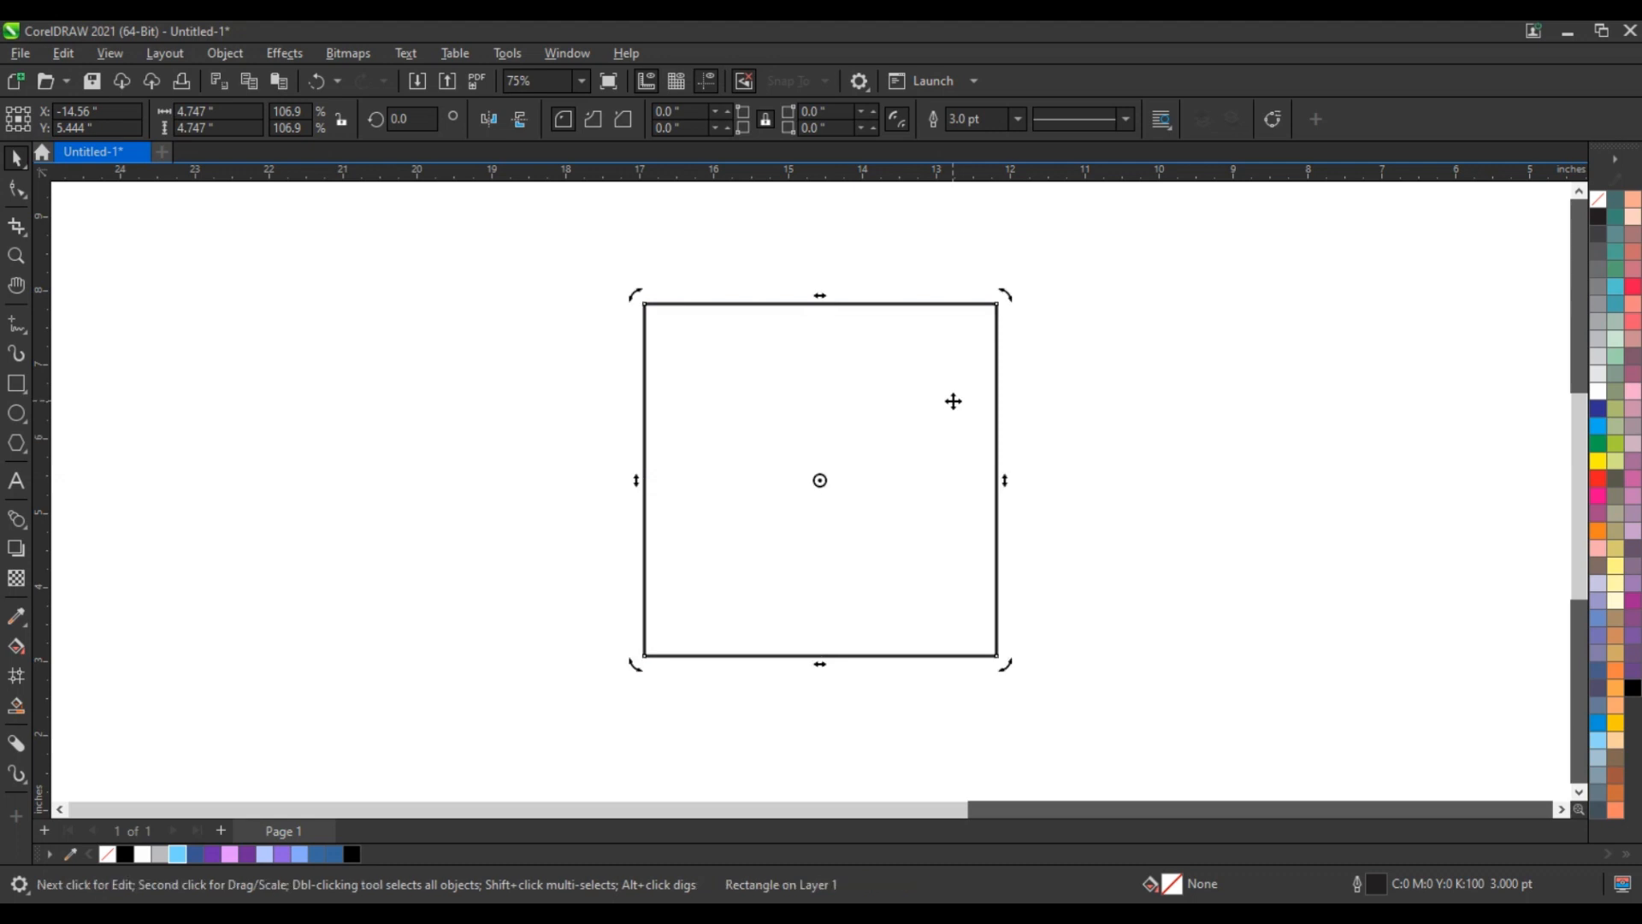
left_click_drag(1009, 301, 973, 496)
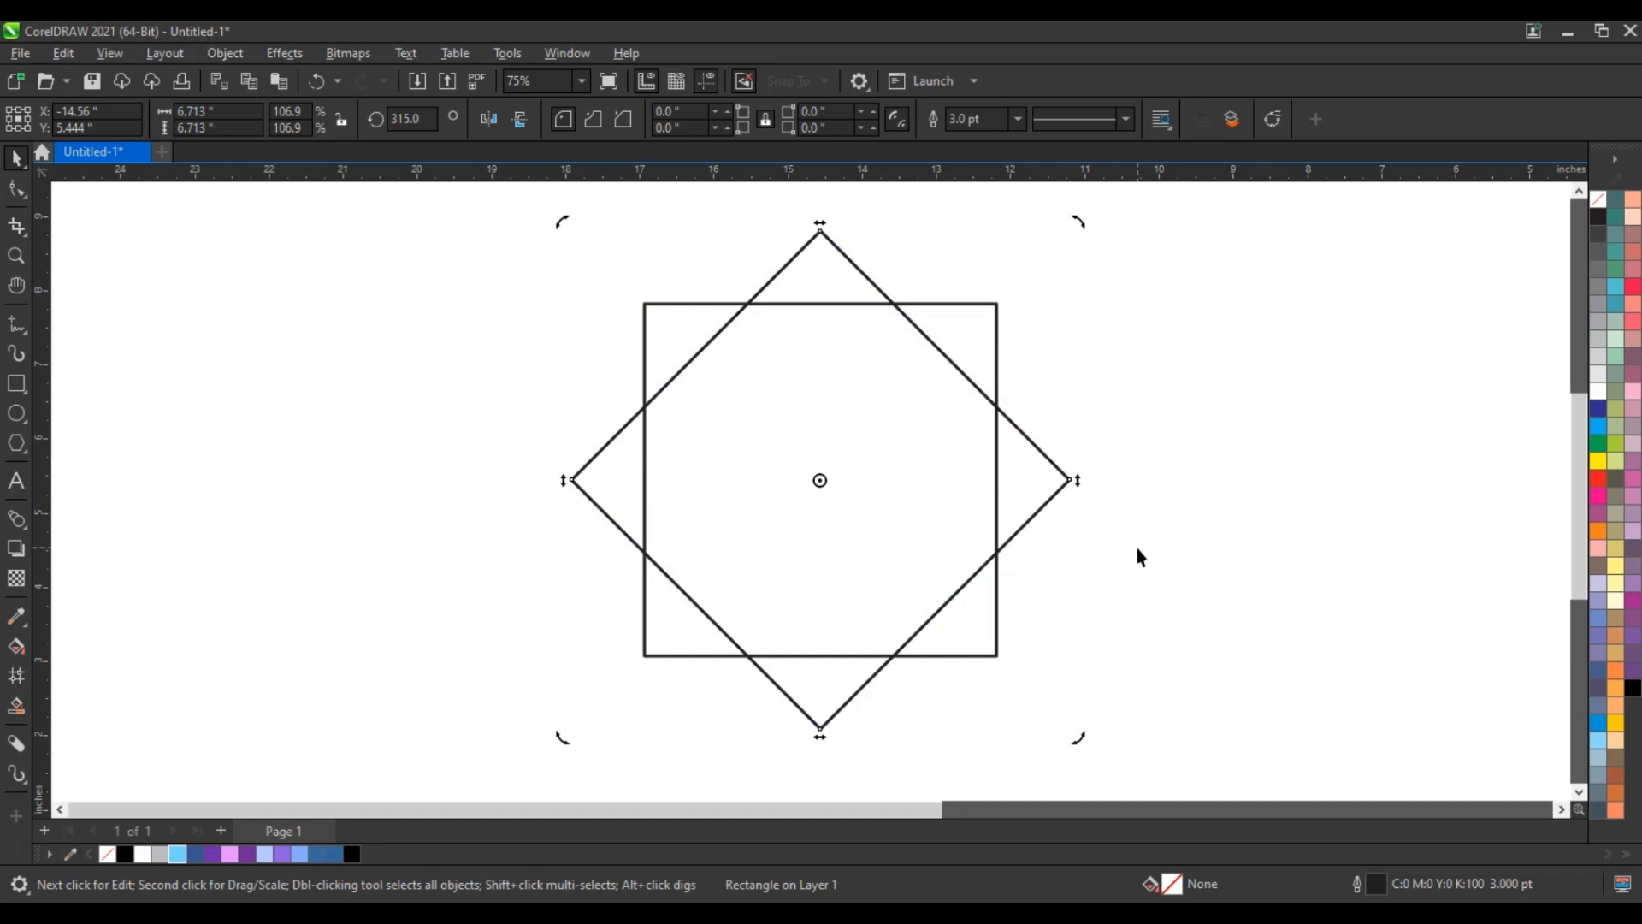
left_click(1136, 549)
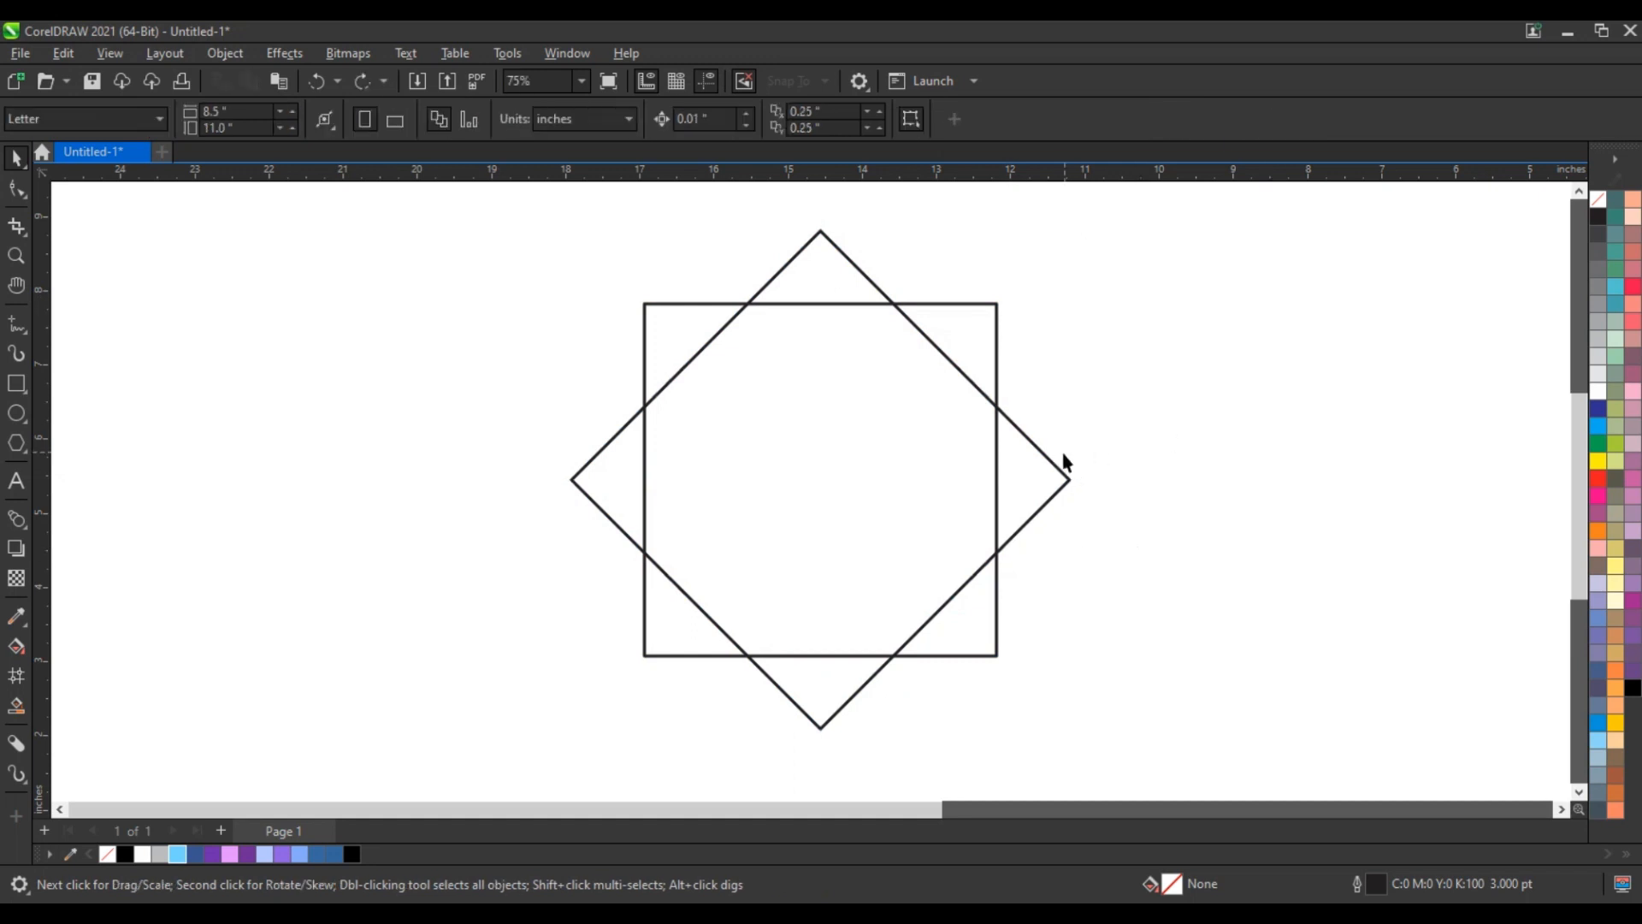
left_click(1037, 475)
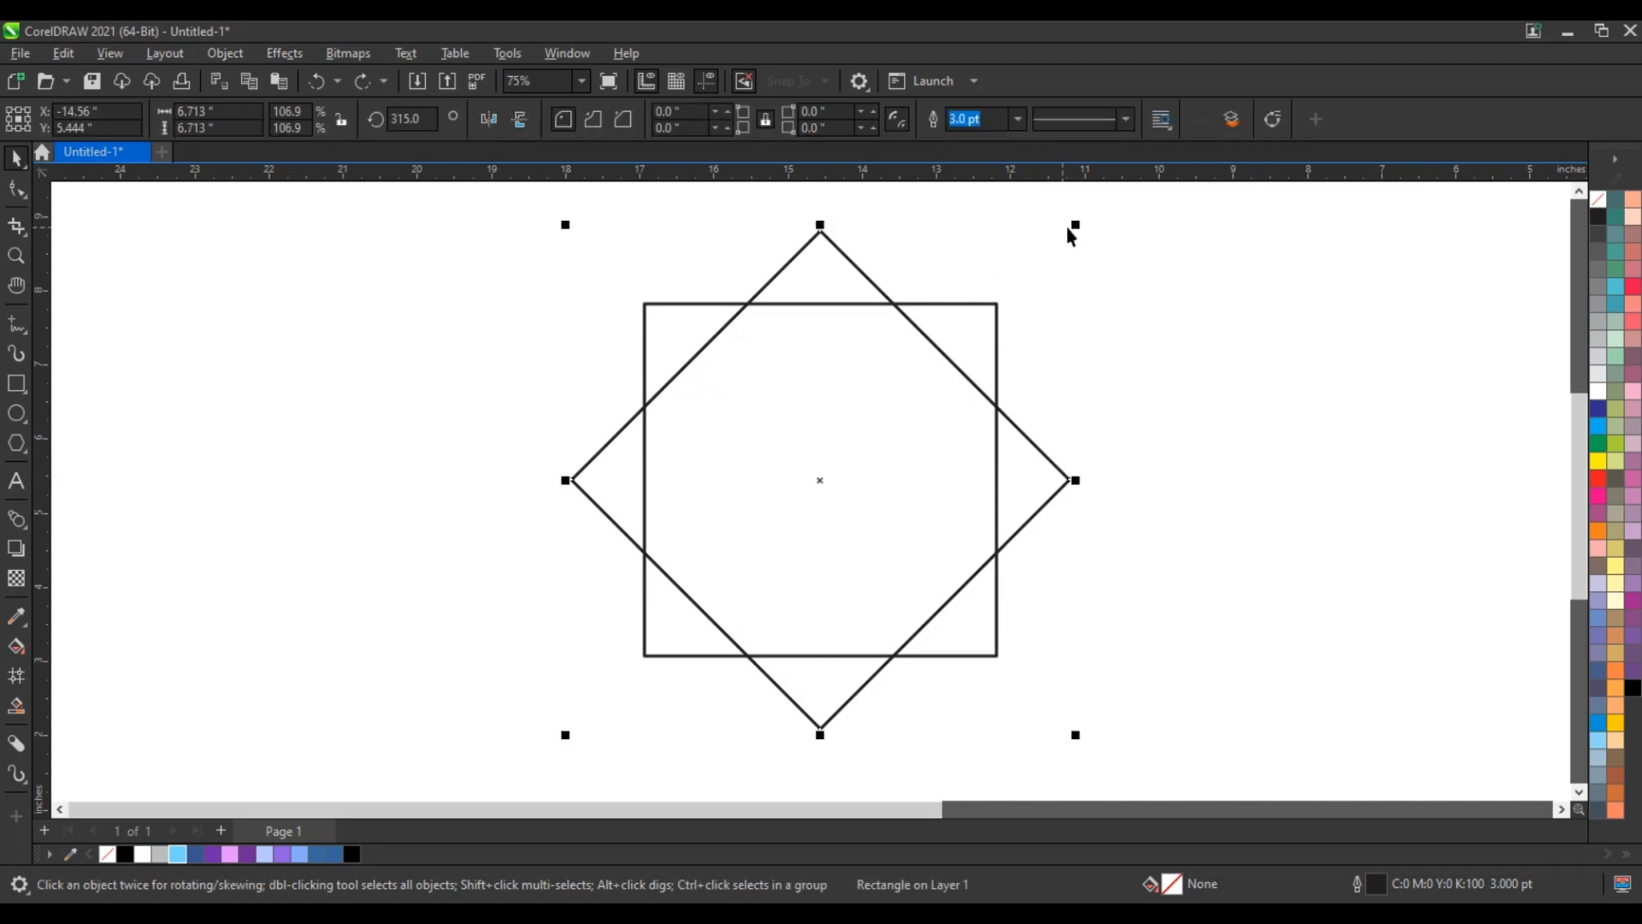
left_click_drag(1075, 225, 1068, 265)
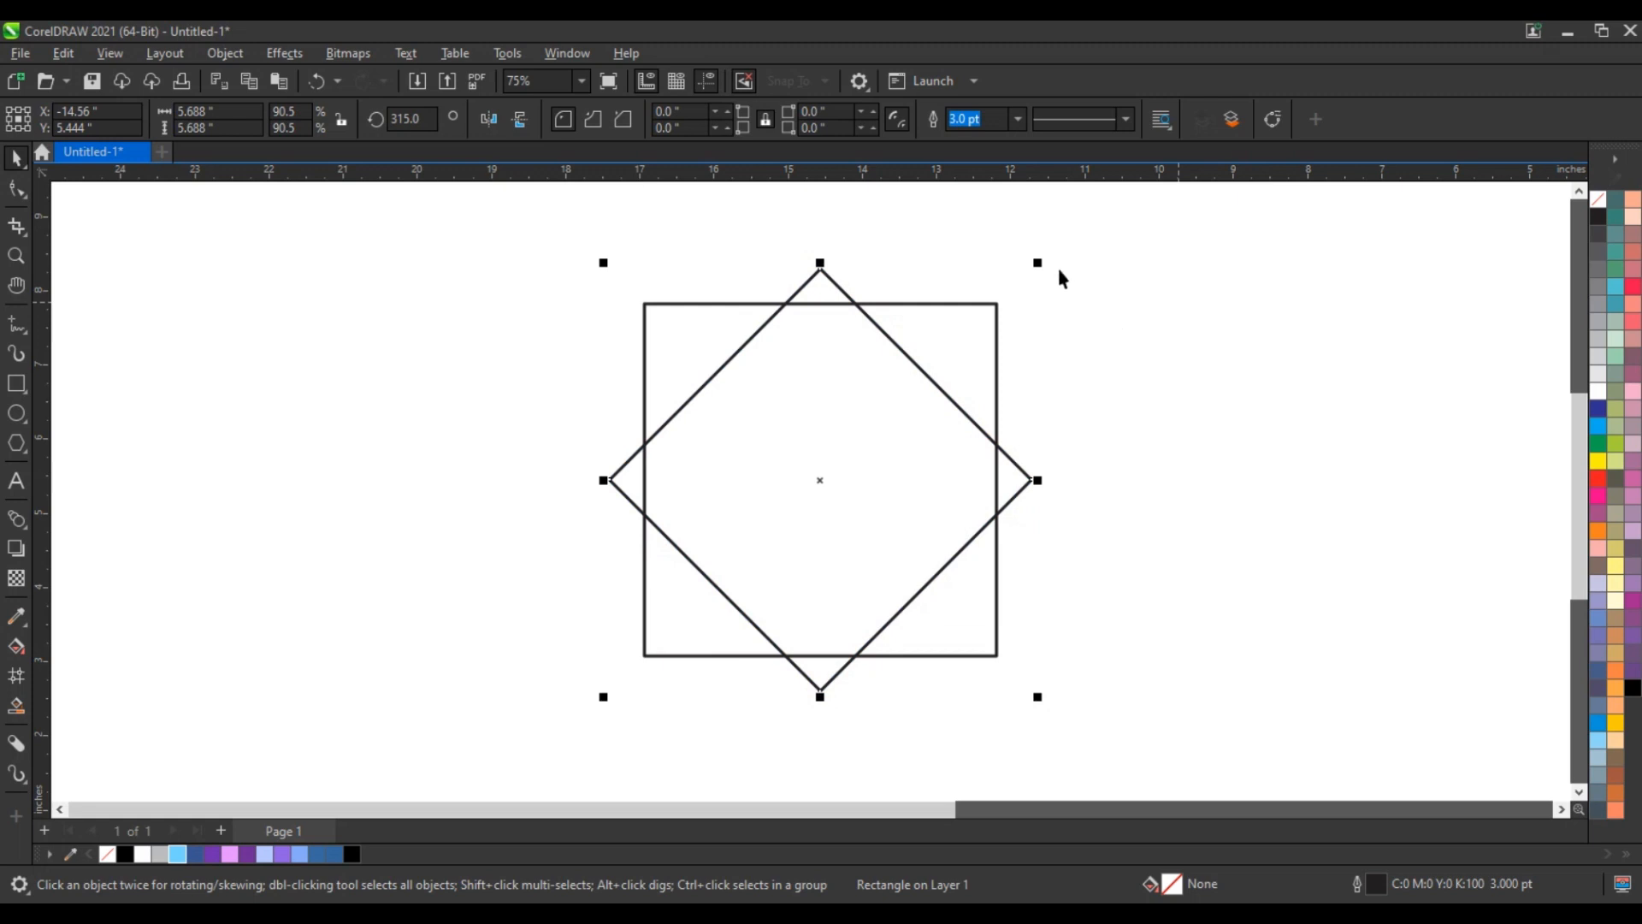
Step: Smart Fill the overlap of the two squares with blue, then delete both original squares
left_click(16, 705)
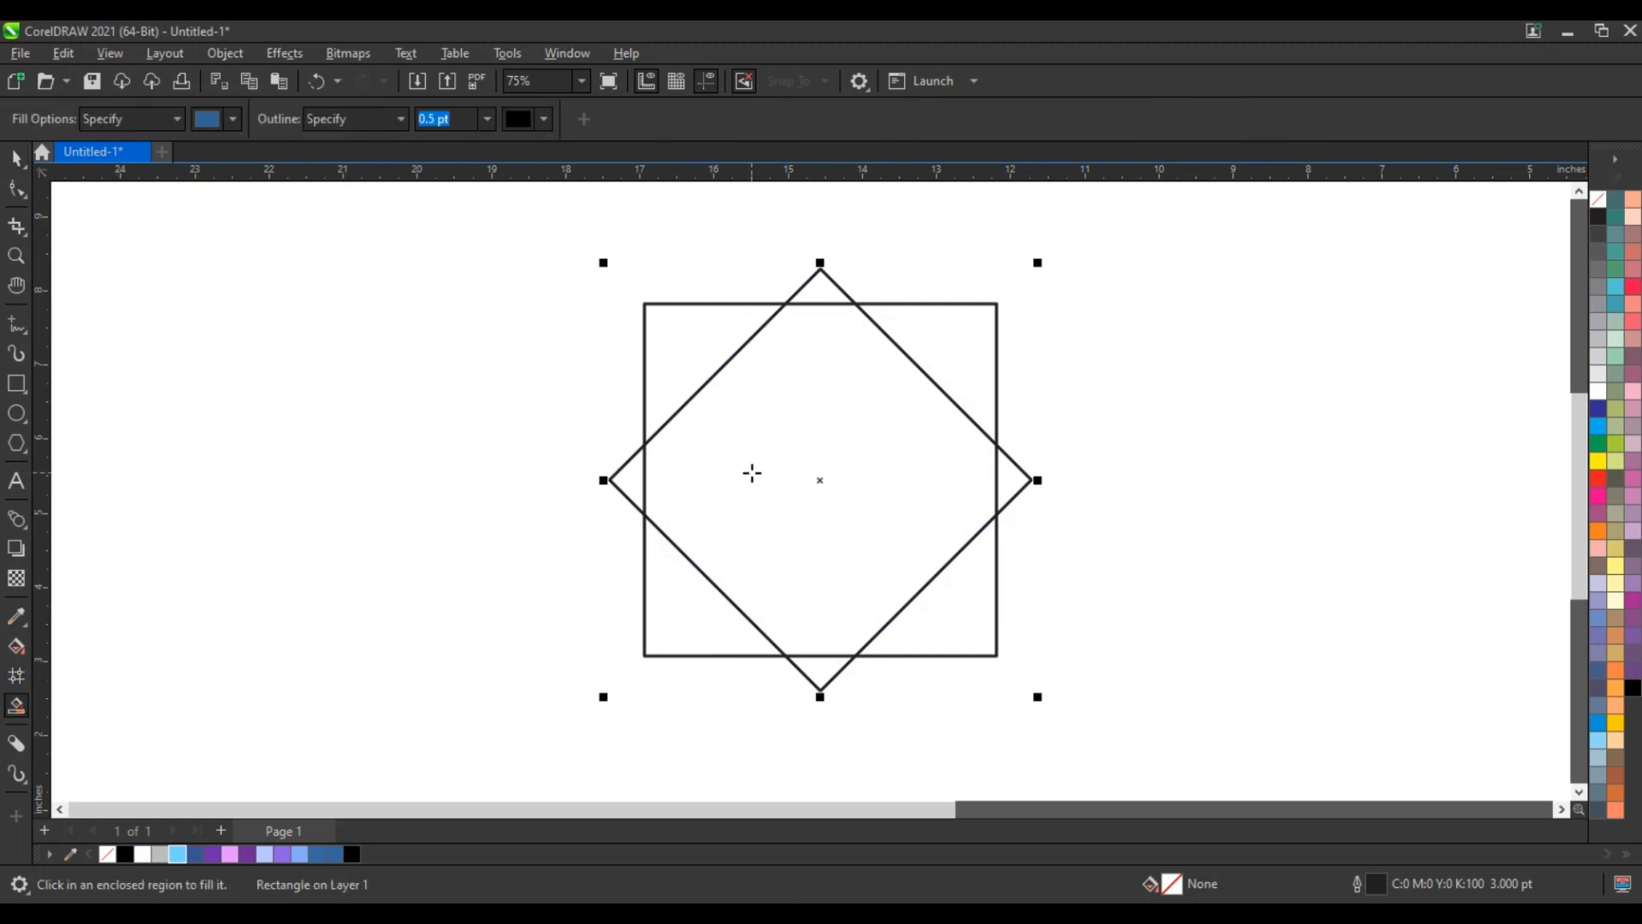
left_click(759, 473)
left_click(16, 158)
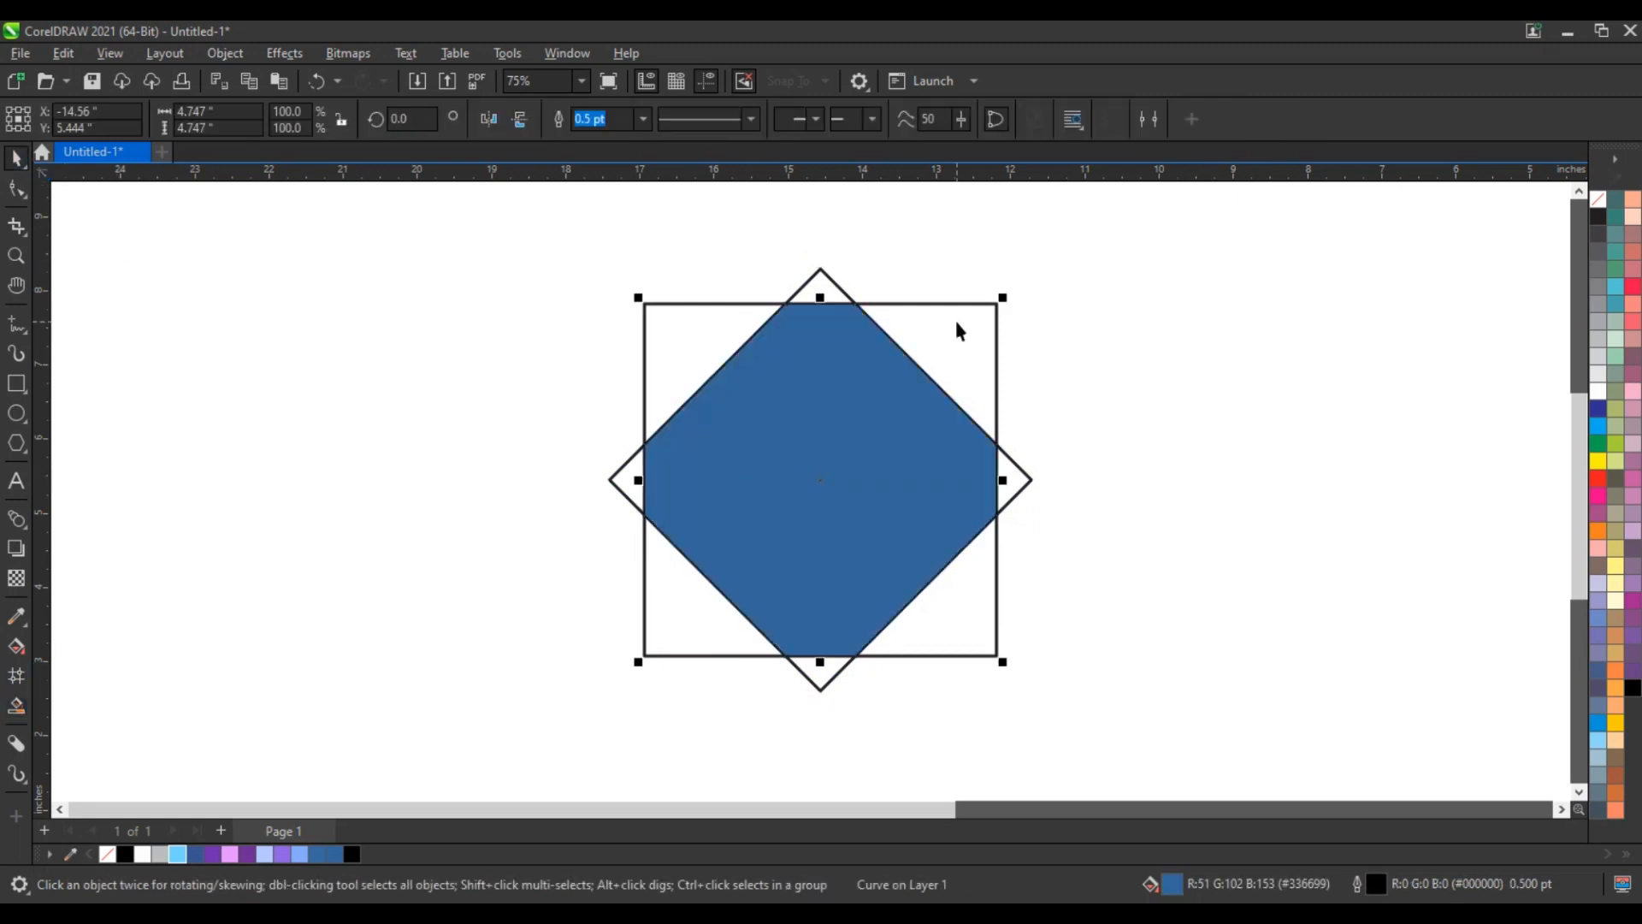
key("Delete")
left_click(814, 275)
key("Delete")
Step: Remove the fill from the eight-sided shape and set its outline width to 3.0 pt
left_click(936, 419)
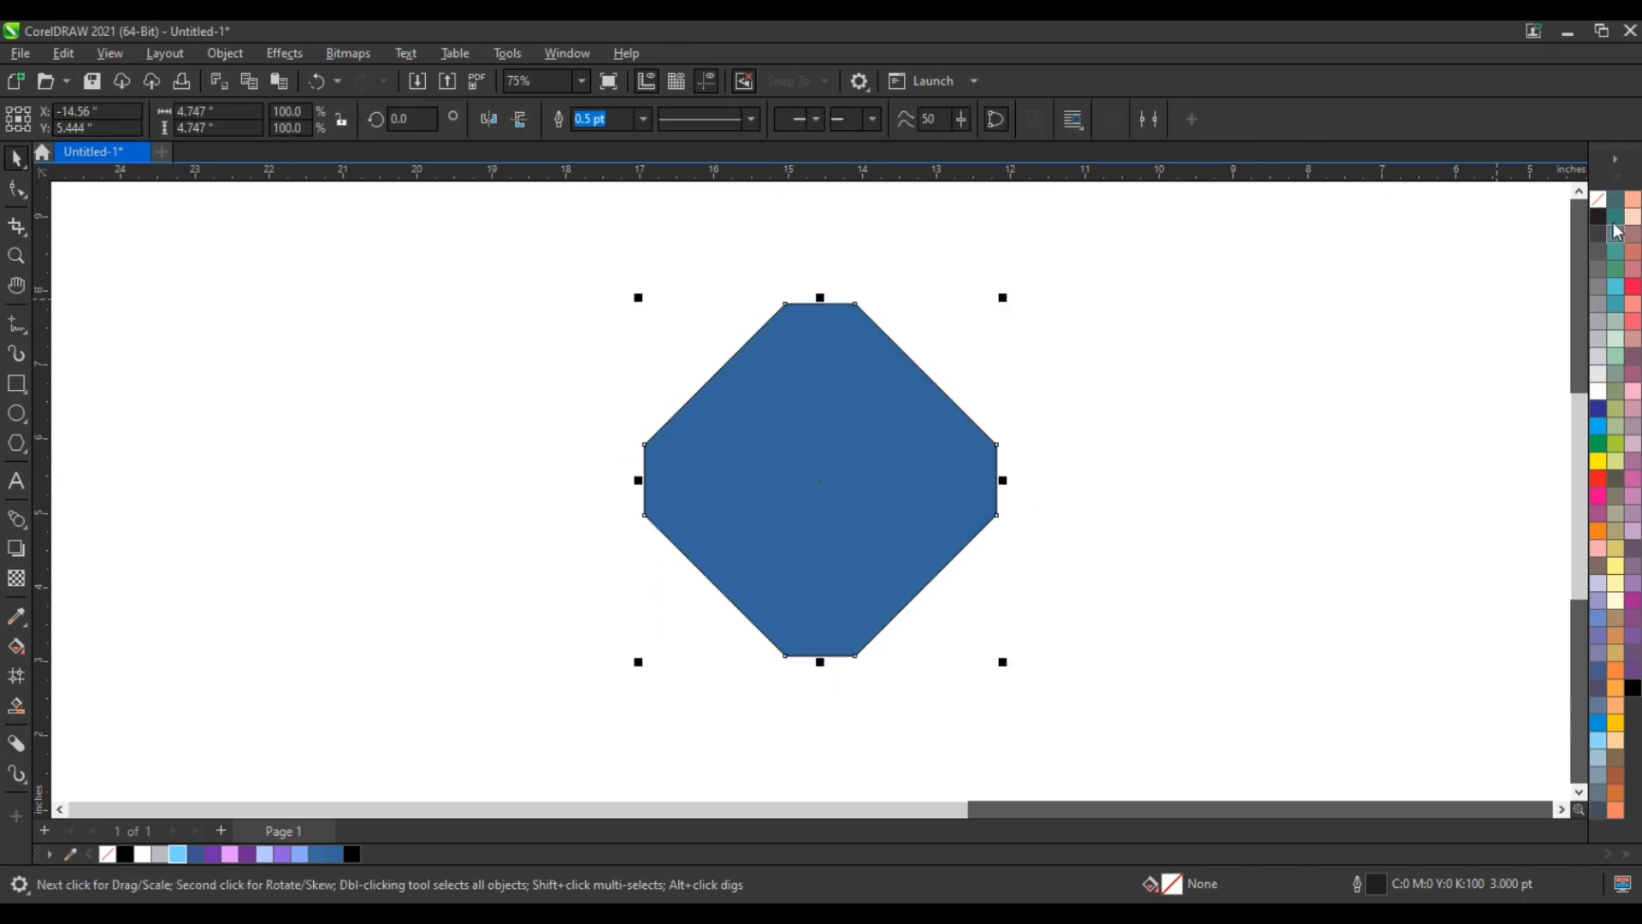
left_click(1597, 200)
left_click(643, 120)
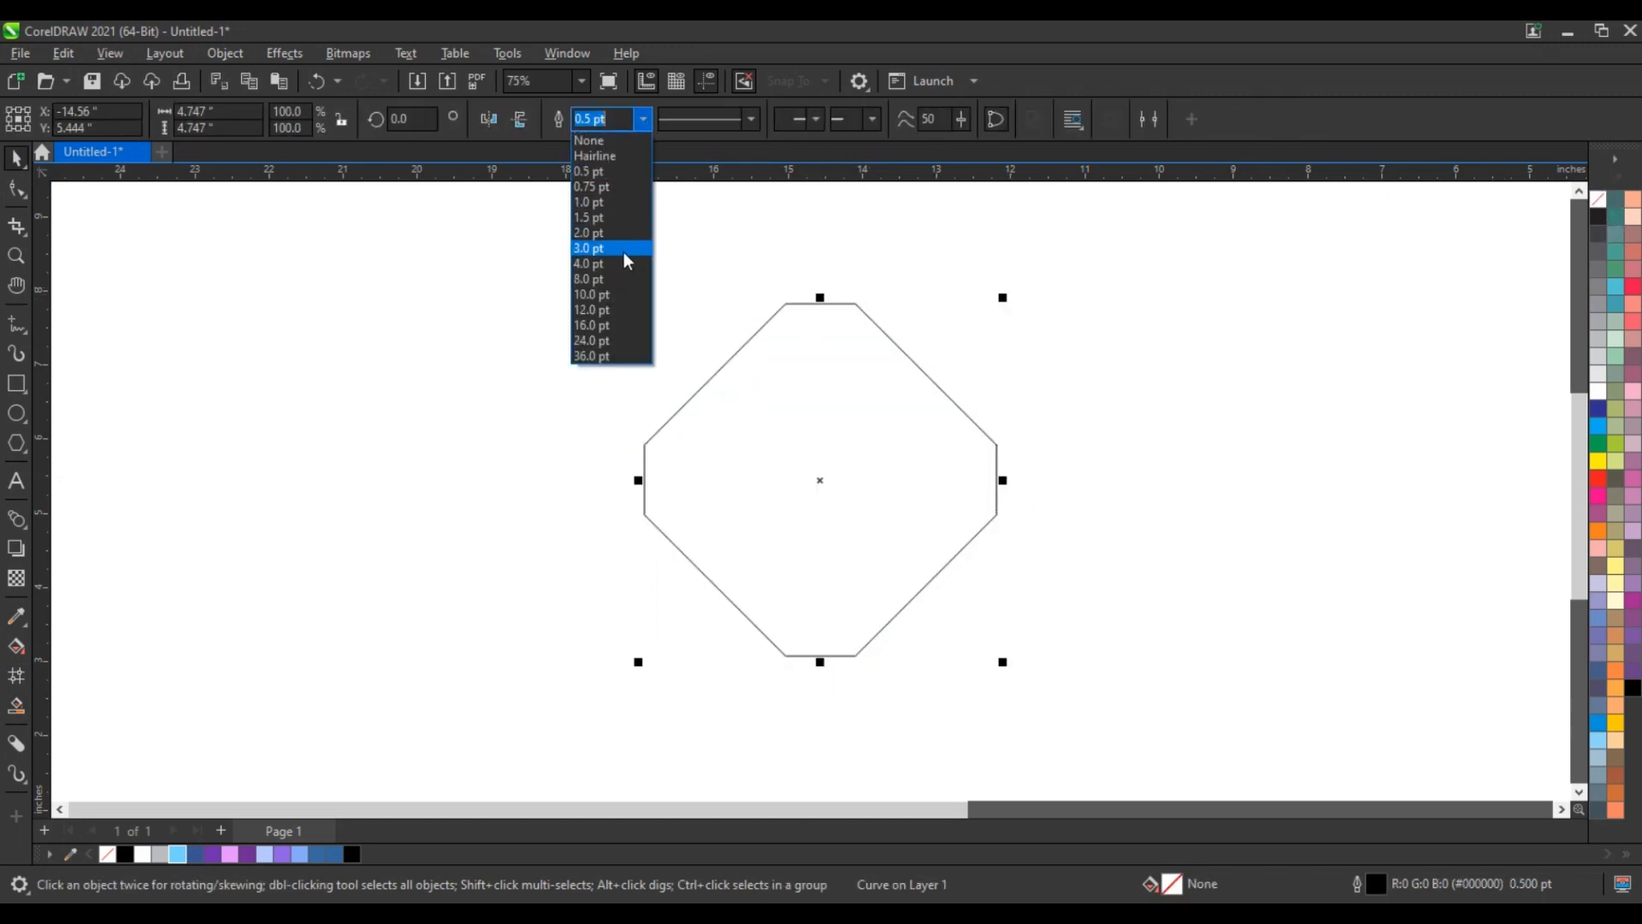
left_click(621, 254)
left_click(1179, 342)
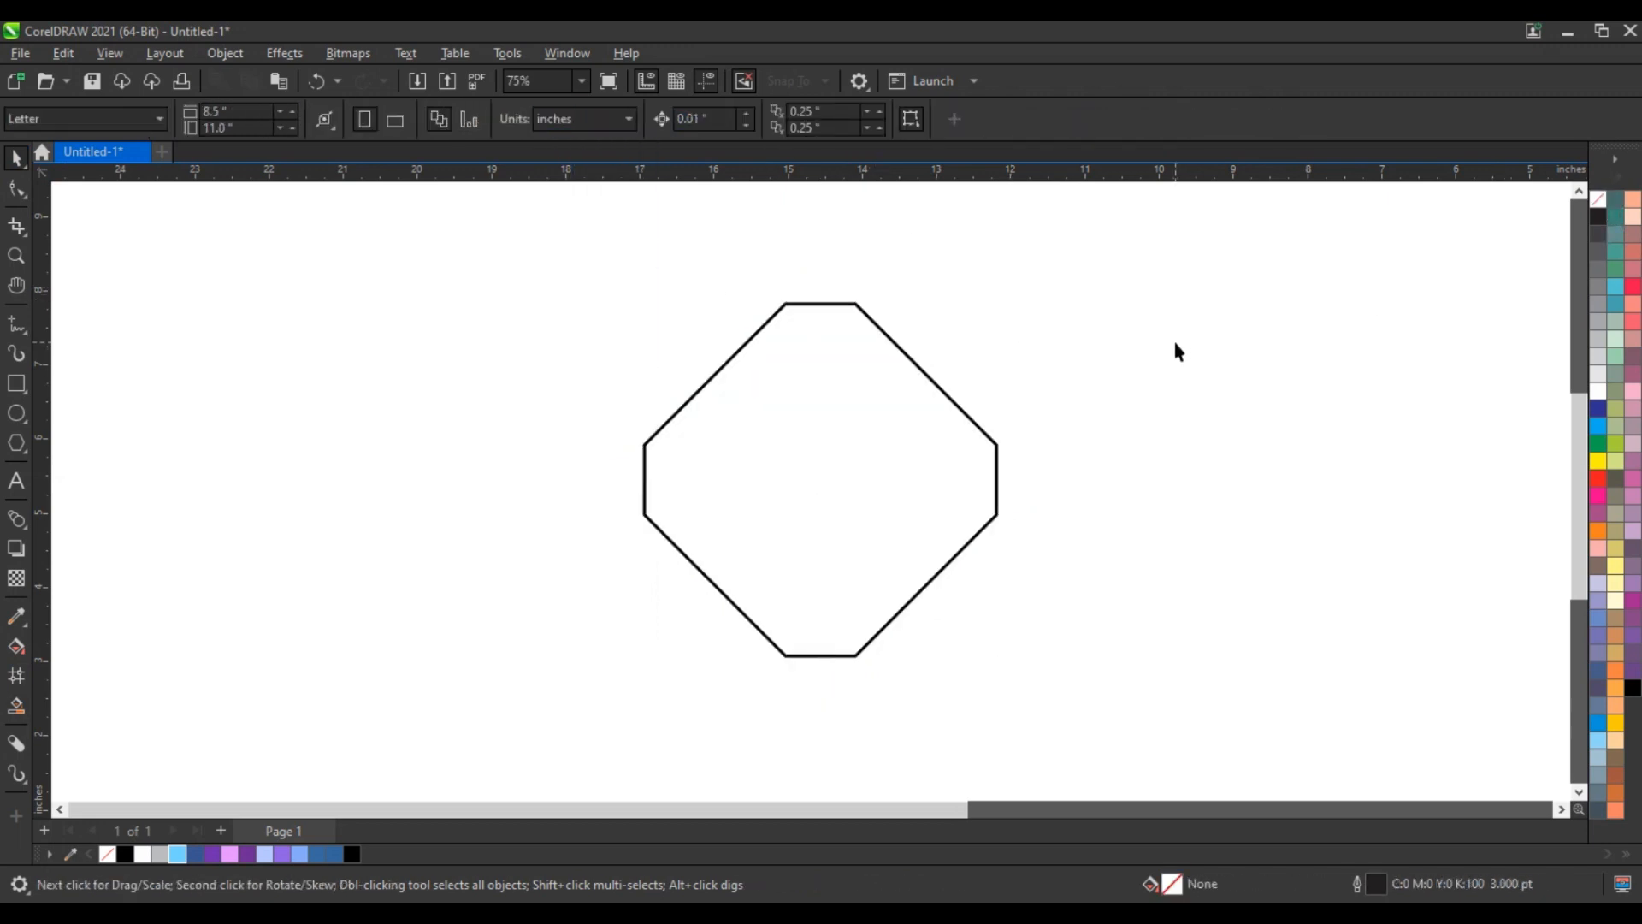
Step: Rotate the eight-sided shape 45 degrees so its long sides are horizontal and vertical
left_click(16, 384)
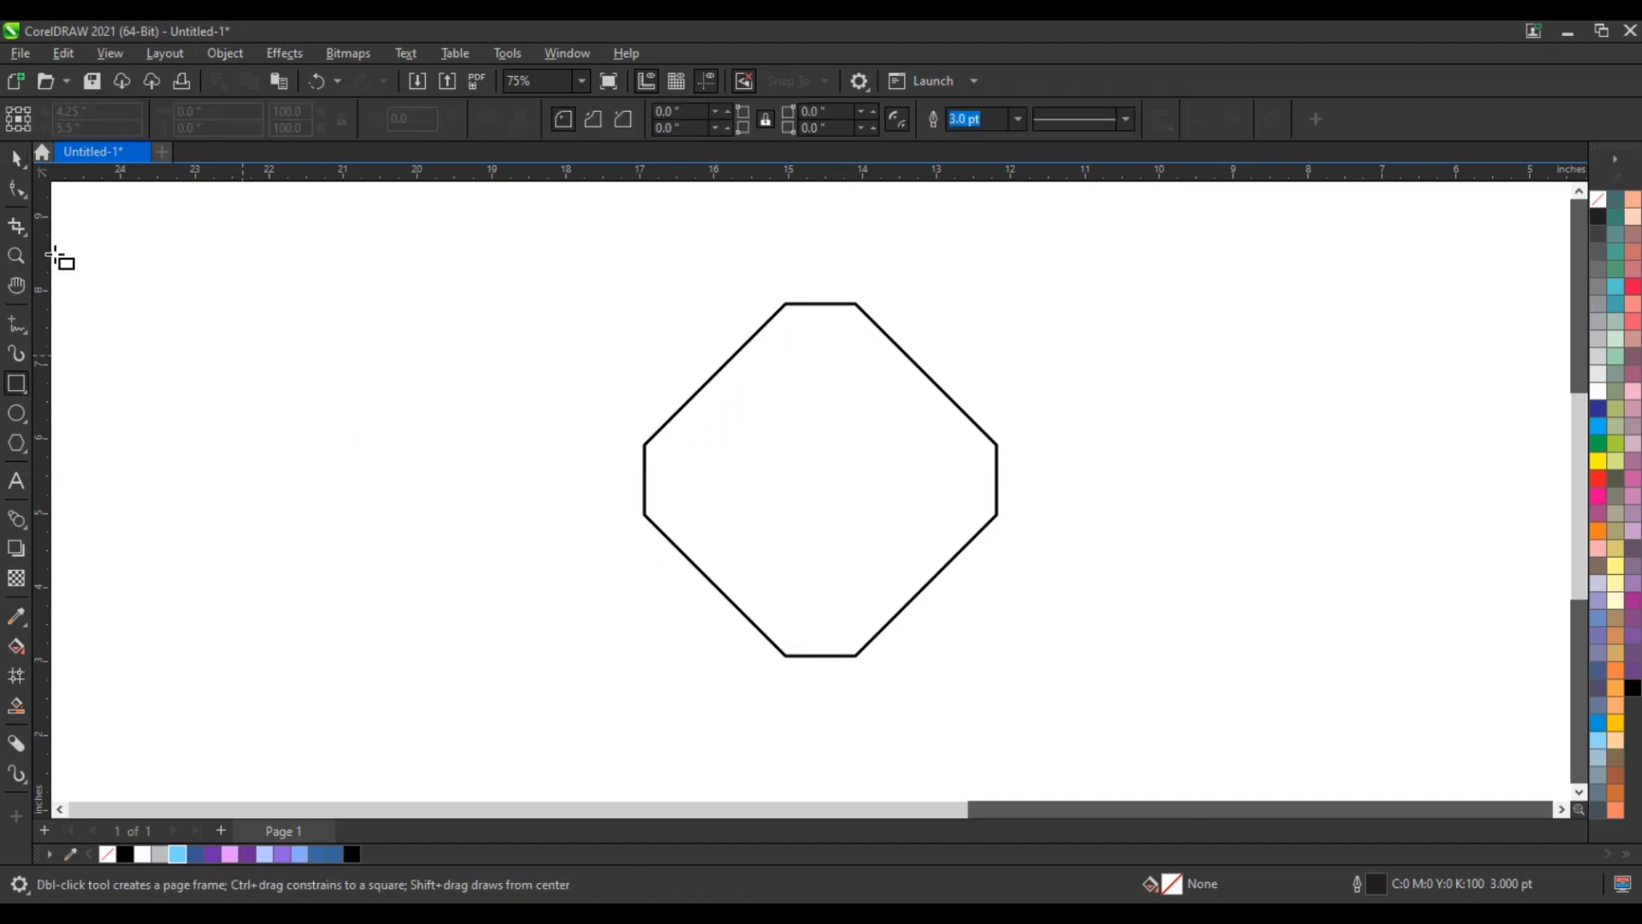
left_click(16, 157)
left_click(868, 348)
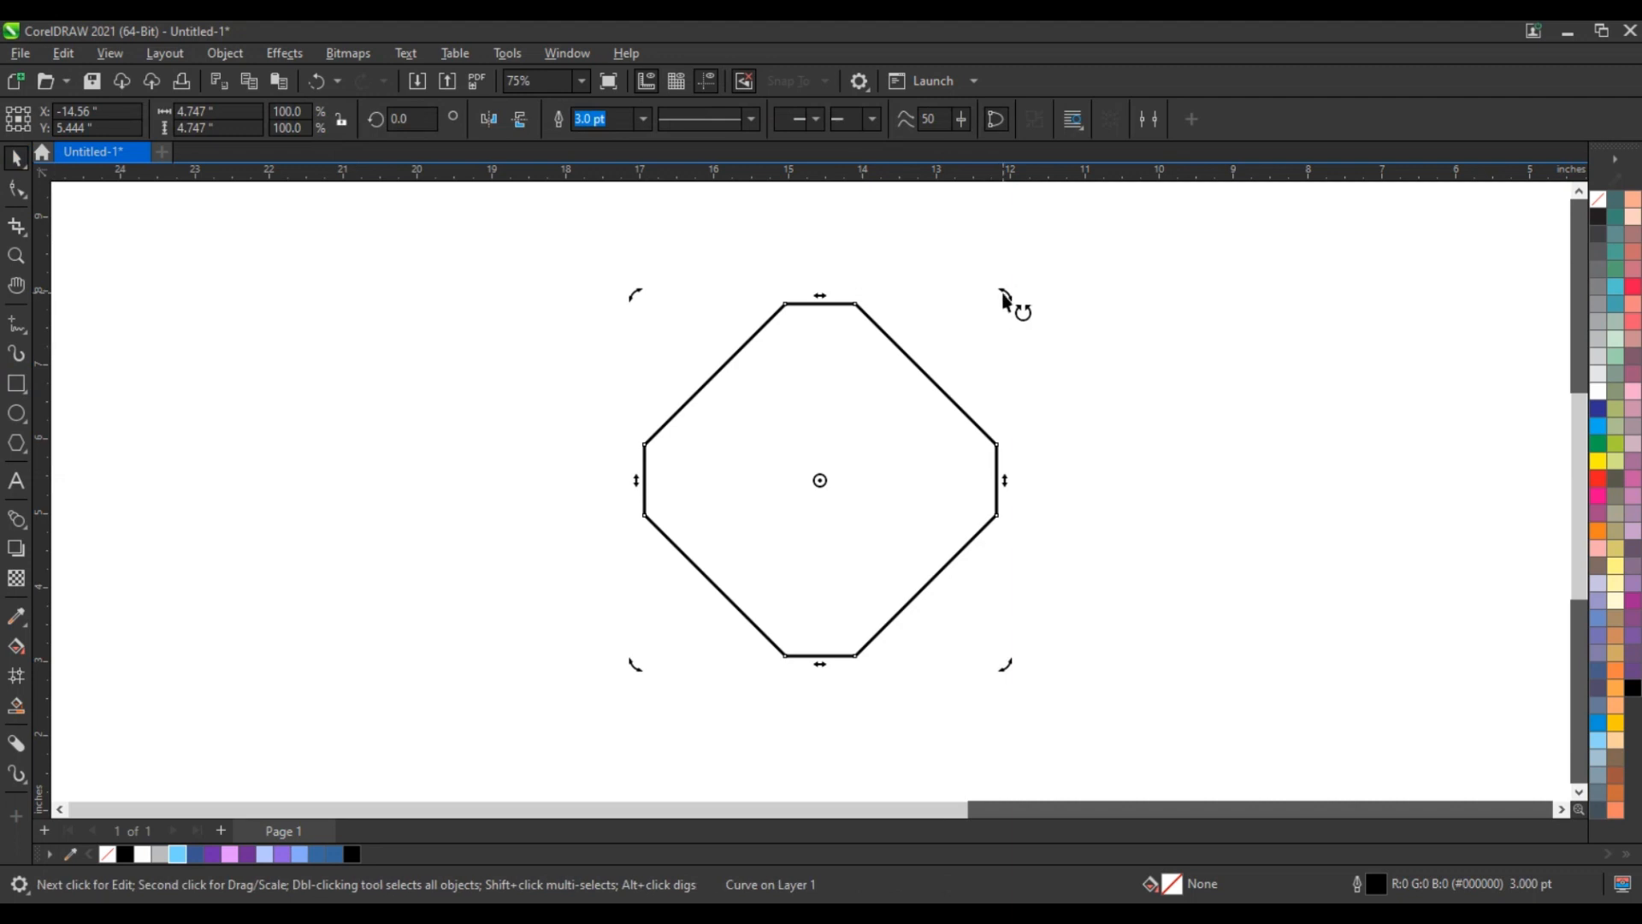
left_click_drag(1007, 297, 975, 479)
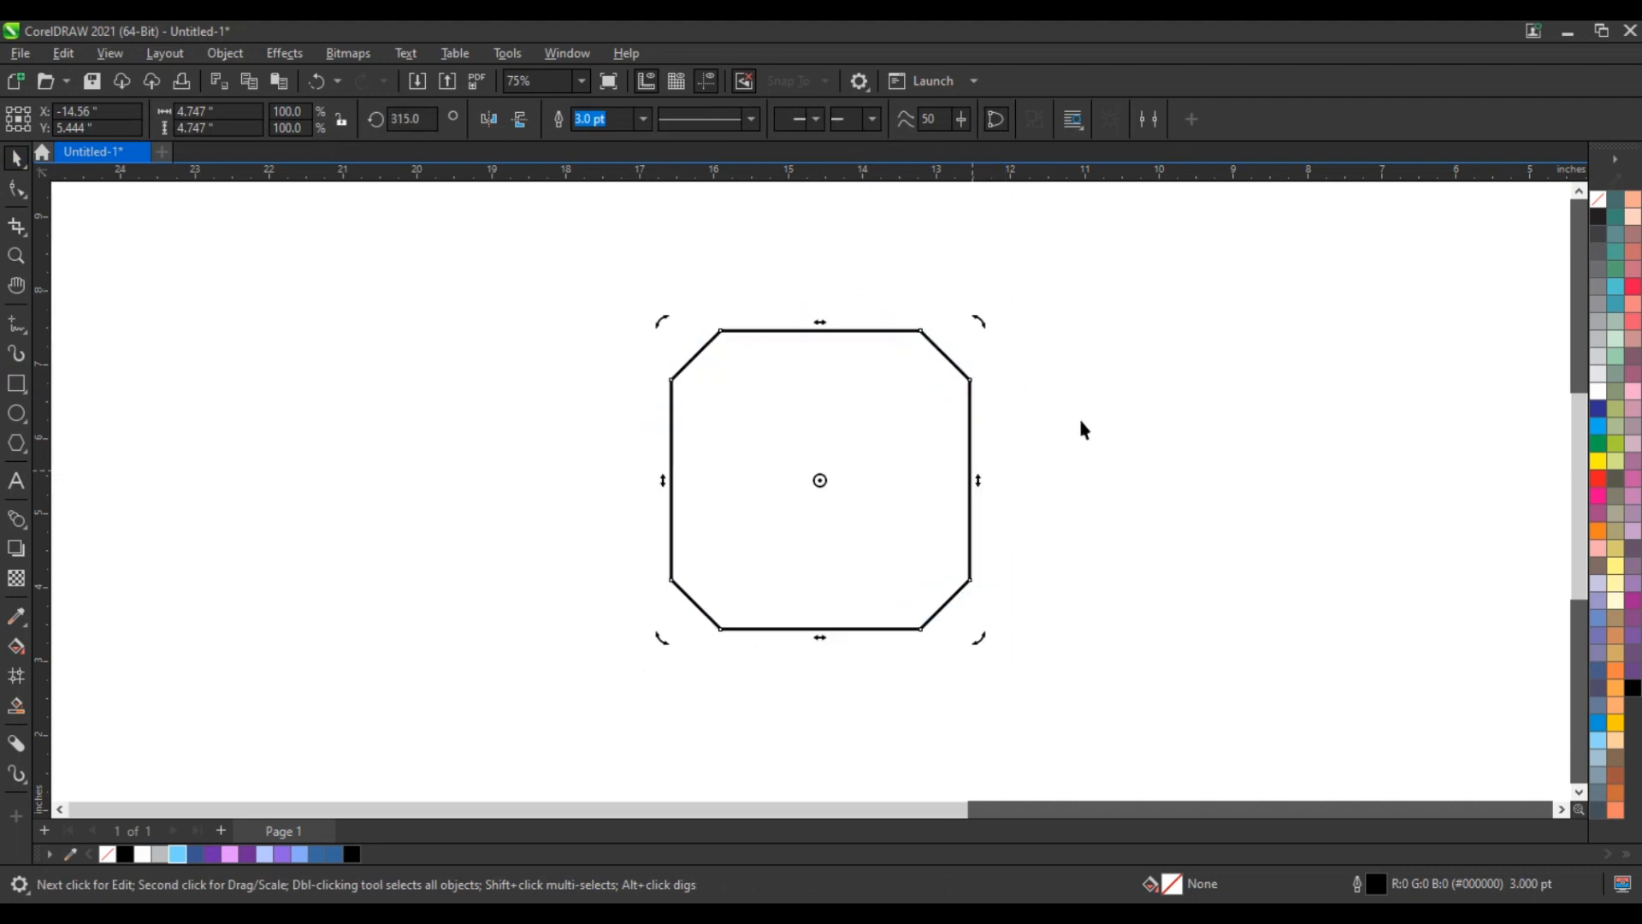
left_click(1077, 414)
Step: Draw a narrow vertical rectangle about 4.98 inches tall inside the octagon's right corners, and place a copy inside its left corners
key("F6")
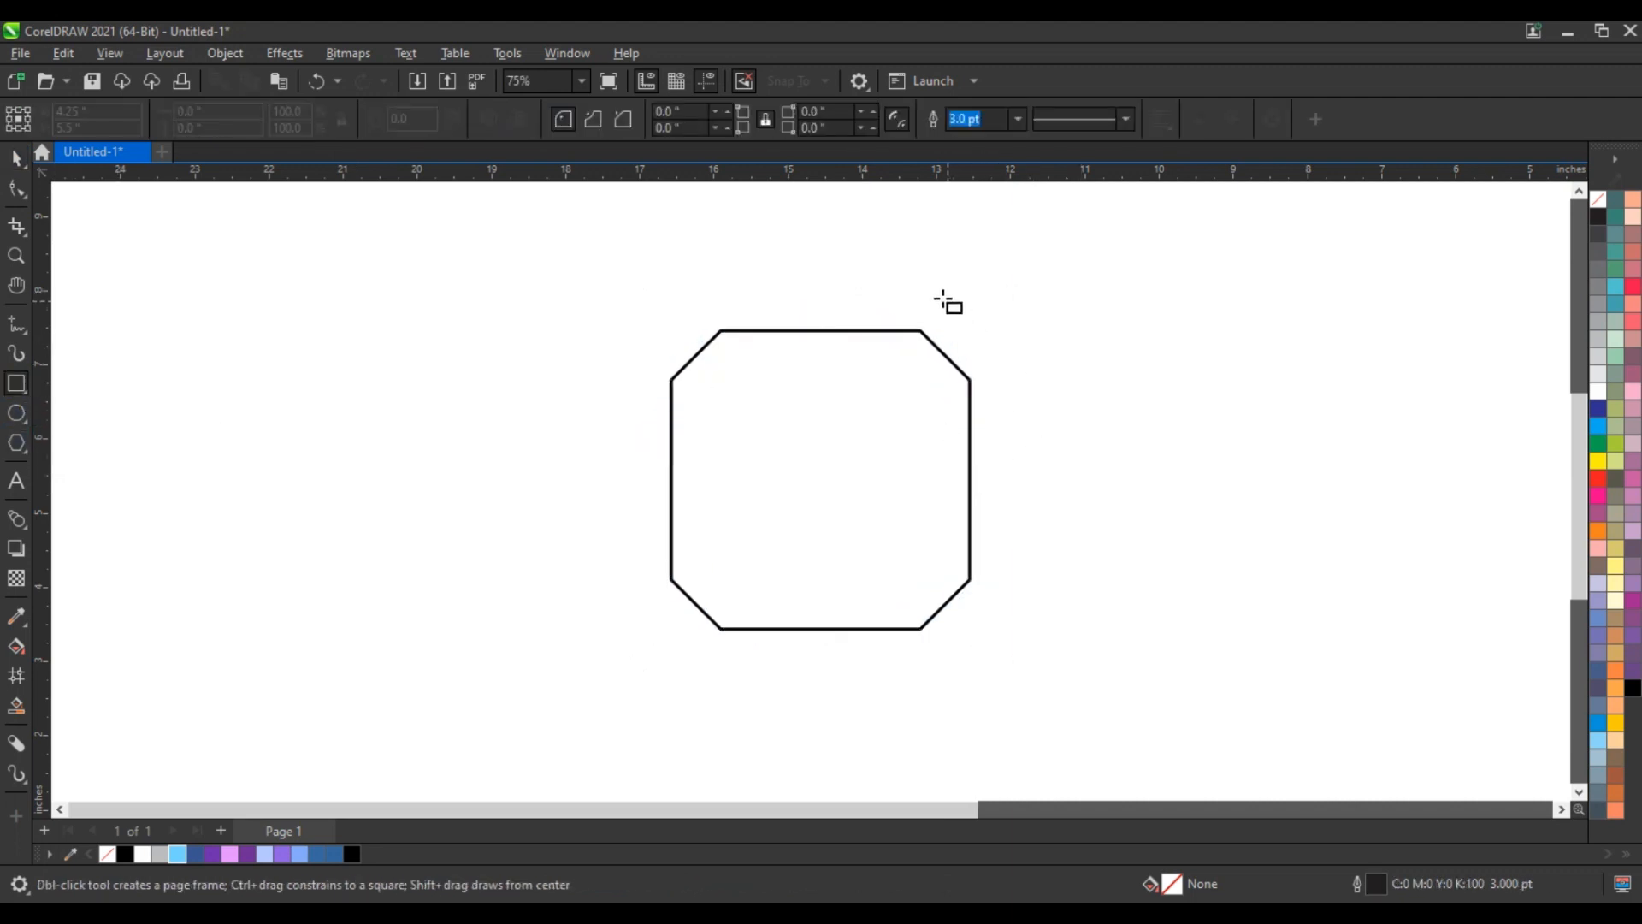
left_click_drag(921, 290, 844, 659)
key("space")
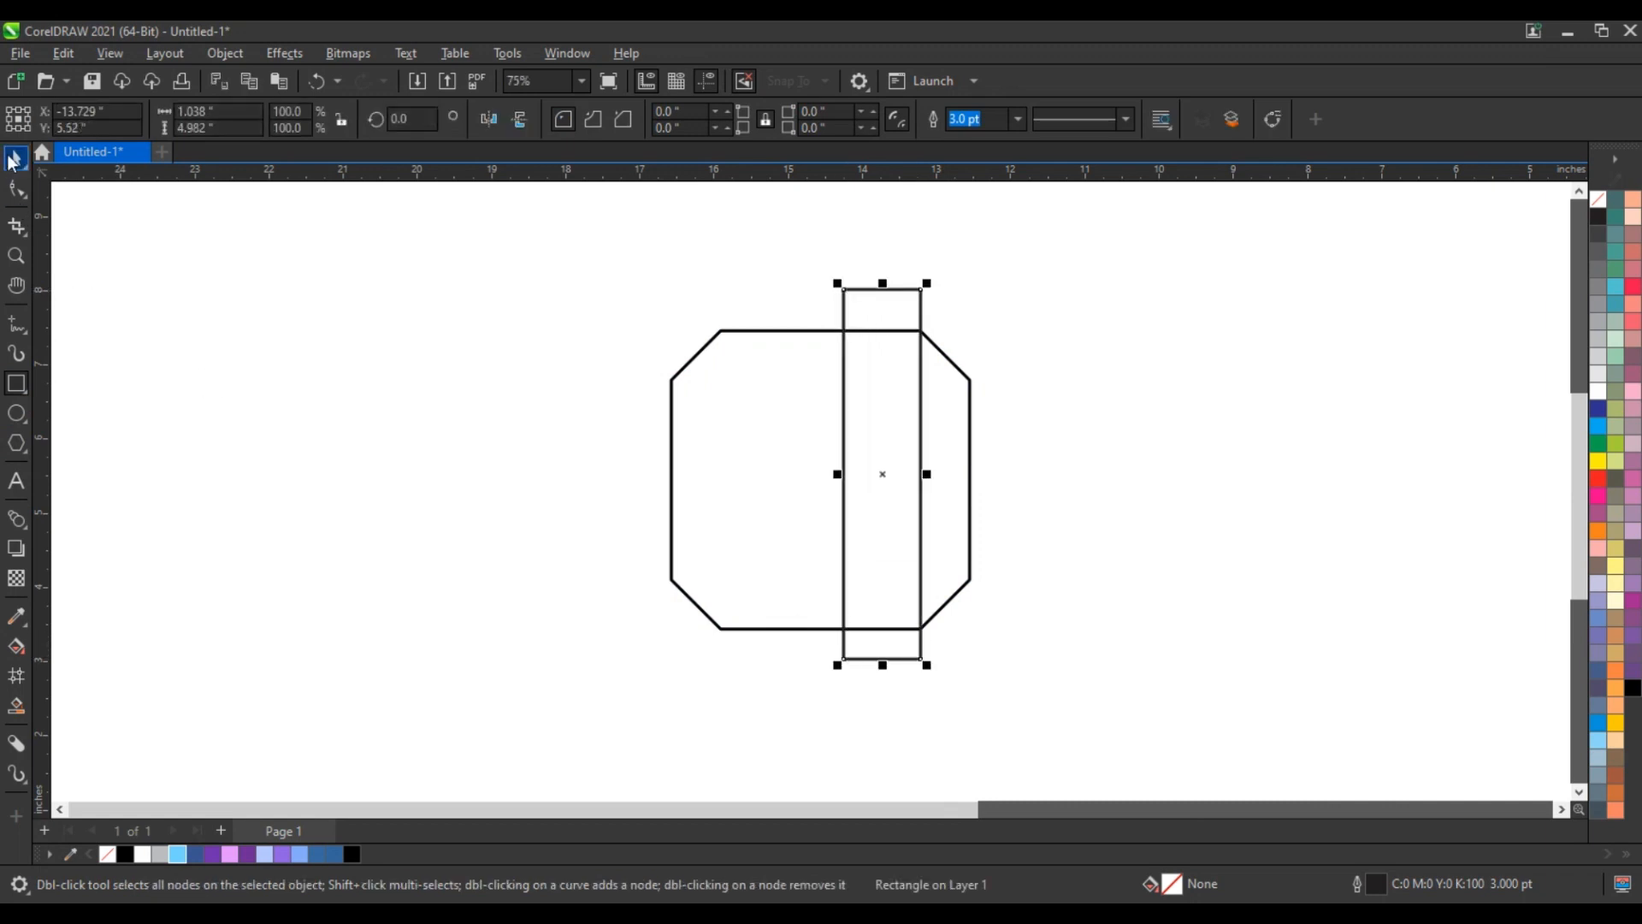
scroll(961, 479, "up", 2)
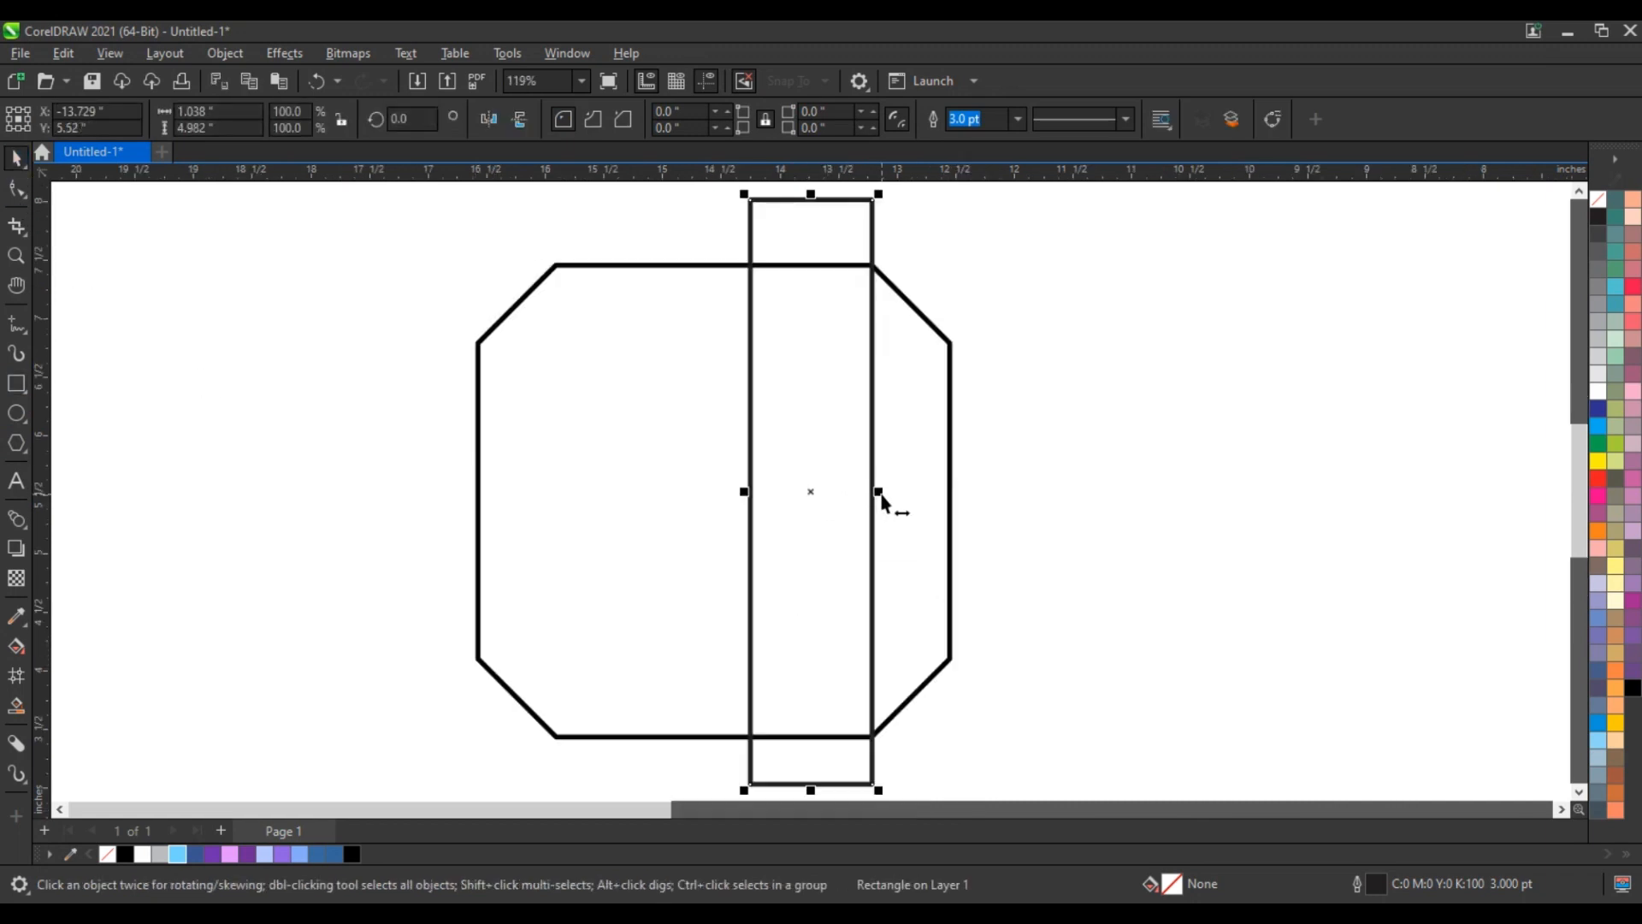
left_click_drag(881, 495, 870, 508)
left_click_drag(747, 504, 648, 485)
left_click(1121, 478)
Step: Combine the two vertical rectangles and add a copy rotated 90 degrees to form a crossing grid
left_click(838, 247, "shift")
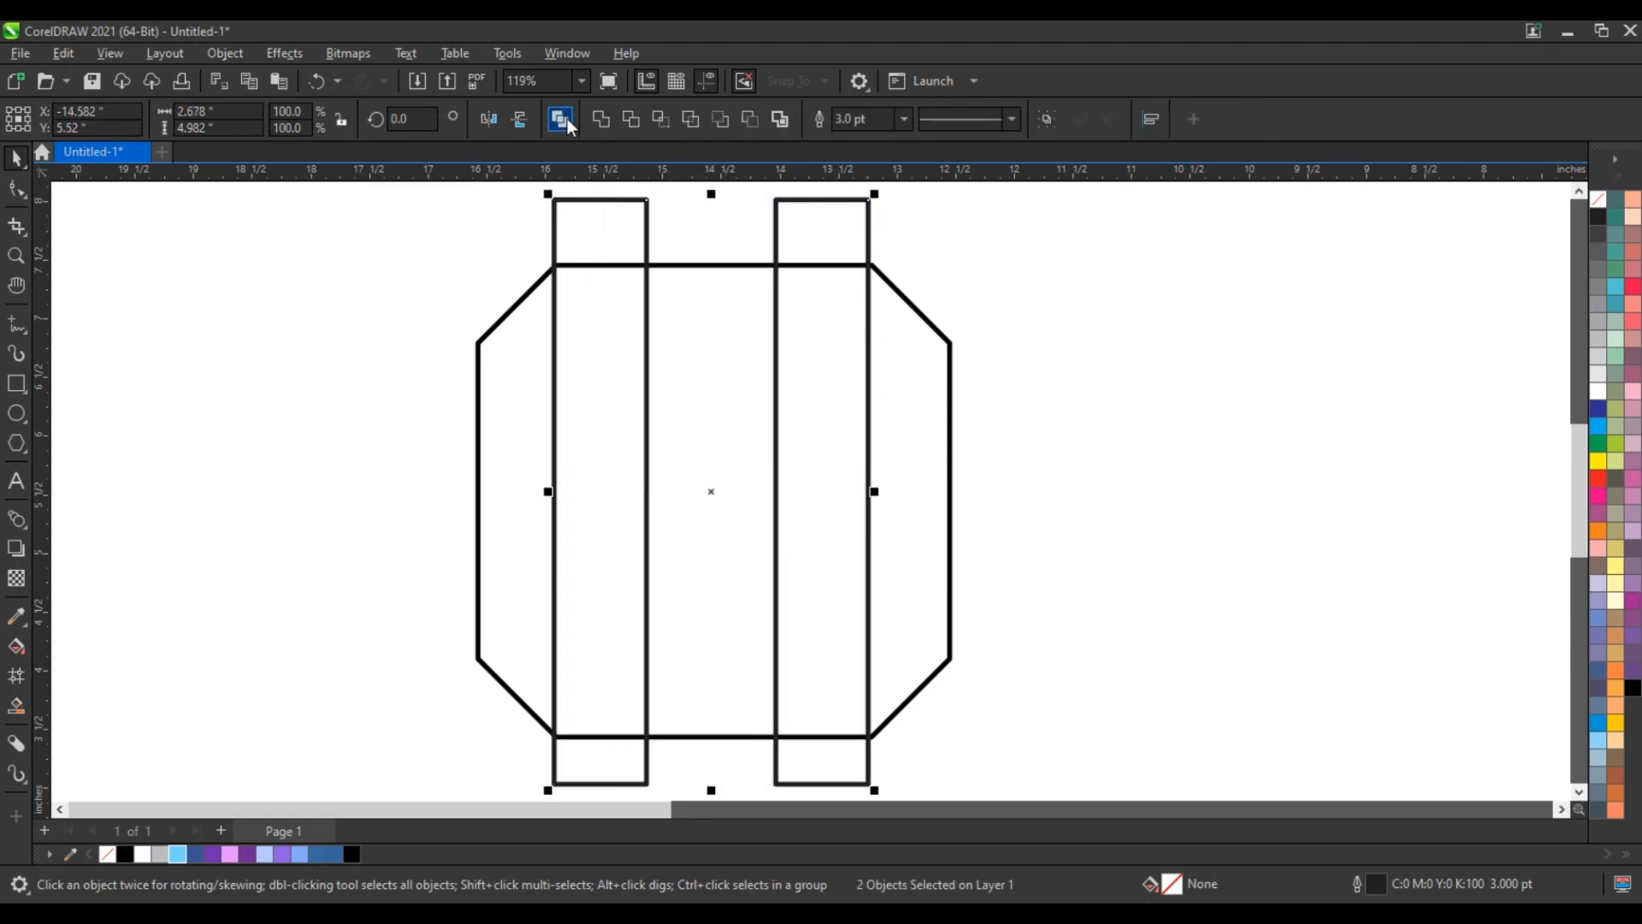
scroll(780, 322, "down", 2)
left_click(814, 269)
left_click_drag(839, 264, 861, 465)
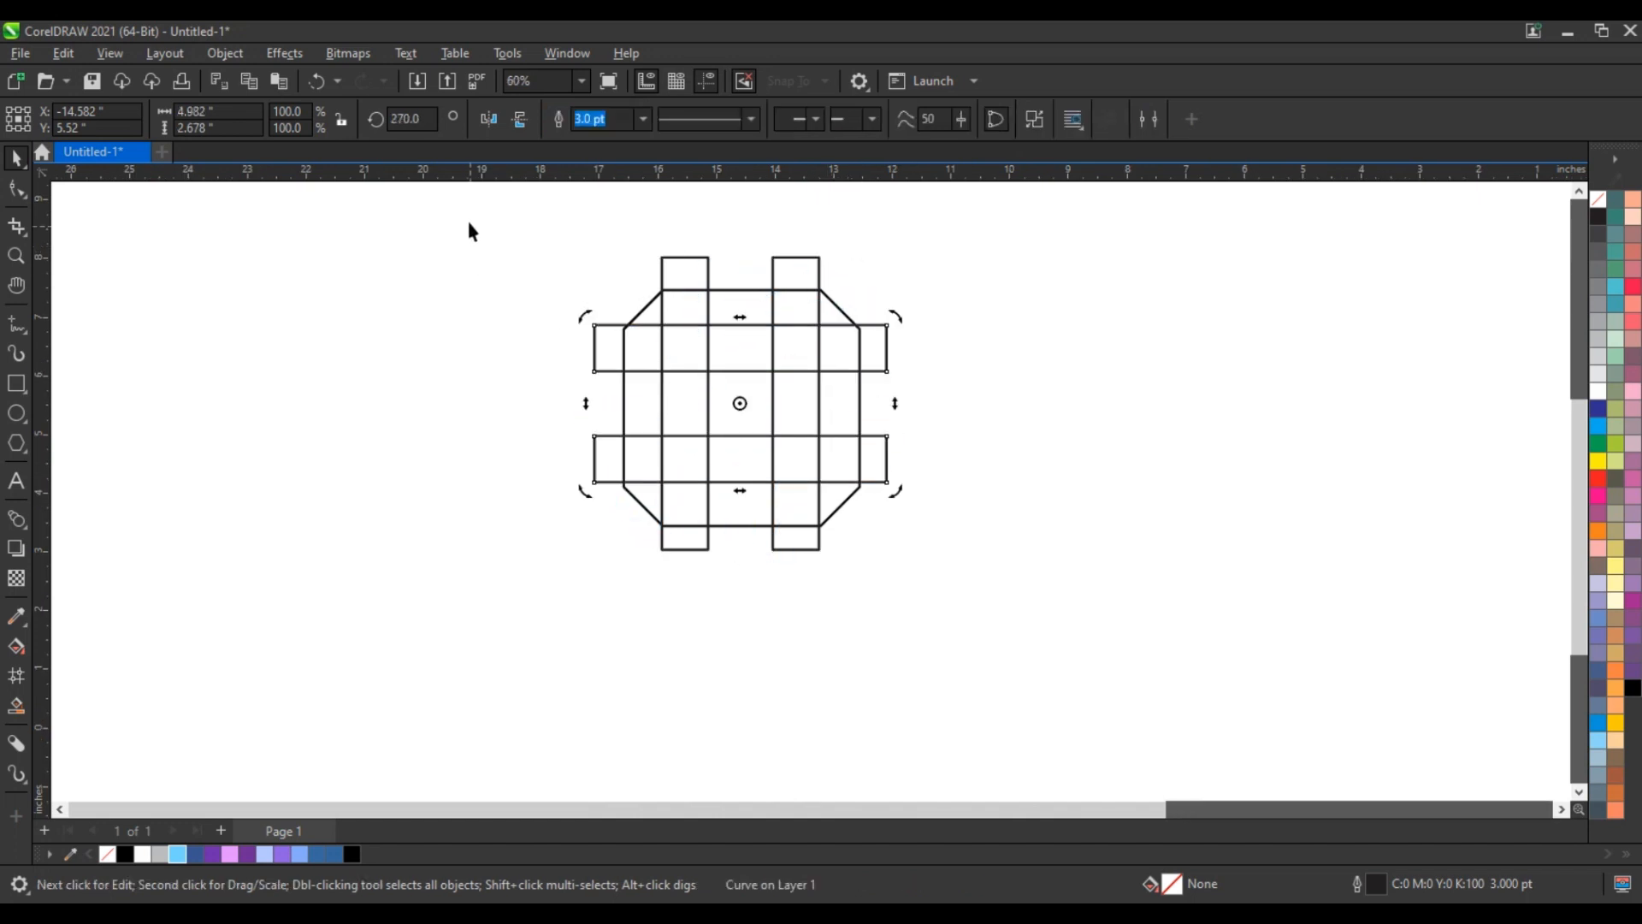
Step: Rotate the octagon and both rectangle pairs together by 45 degrees and combine them into one curve
mouse_move(468, 221)
left_mouse_down()
mouse_move(925, 585)
mouse_move(890, 404)
left_mouse_up()
left_click(815, 473)
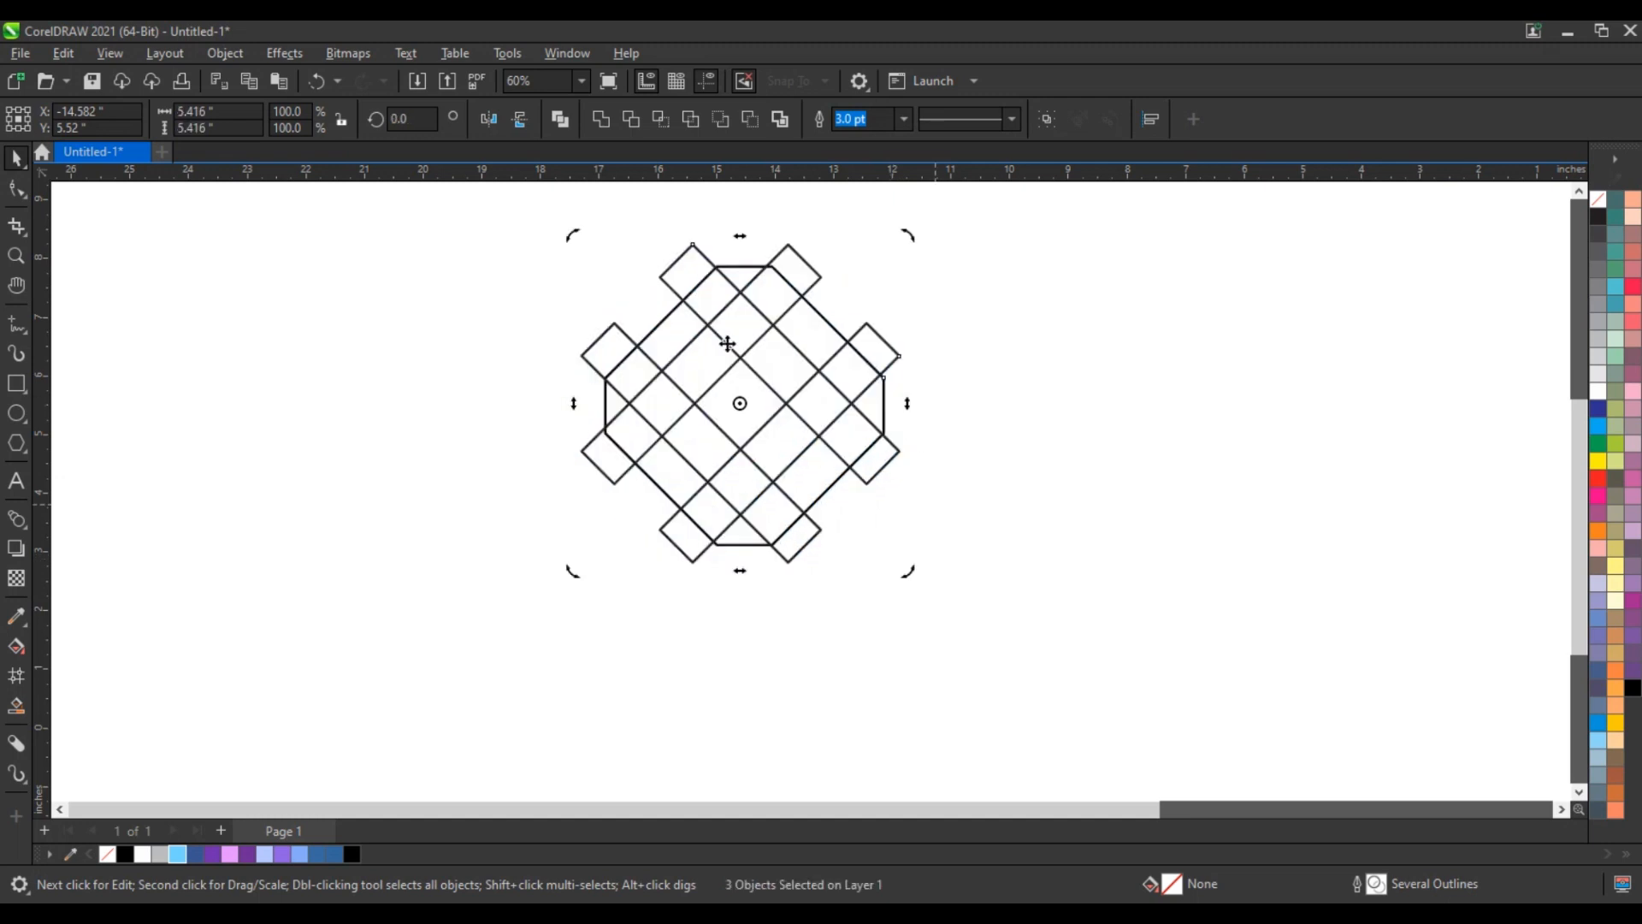
left_click(560, 118)
Step: Set the outline width of the combined grid to 1.0 pt
left_click(638, 122)
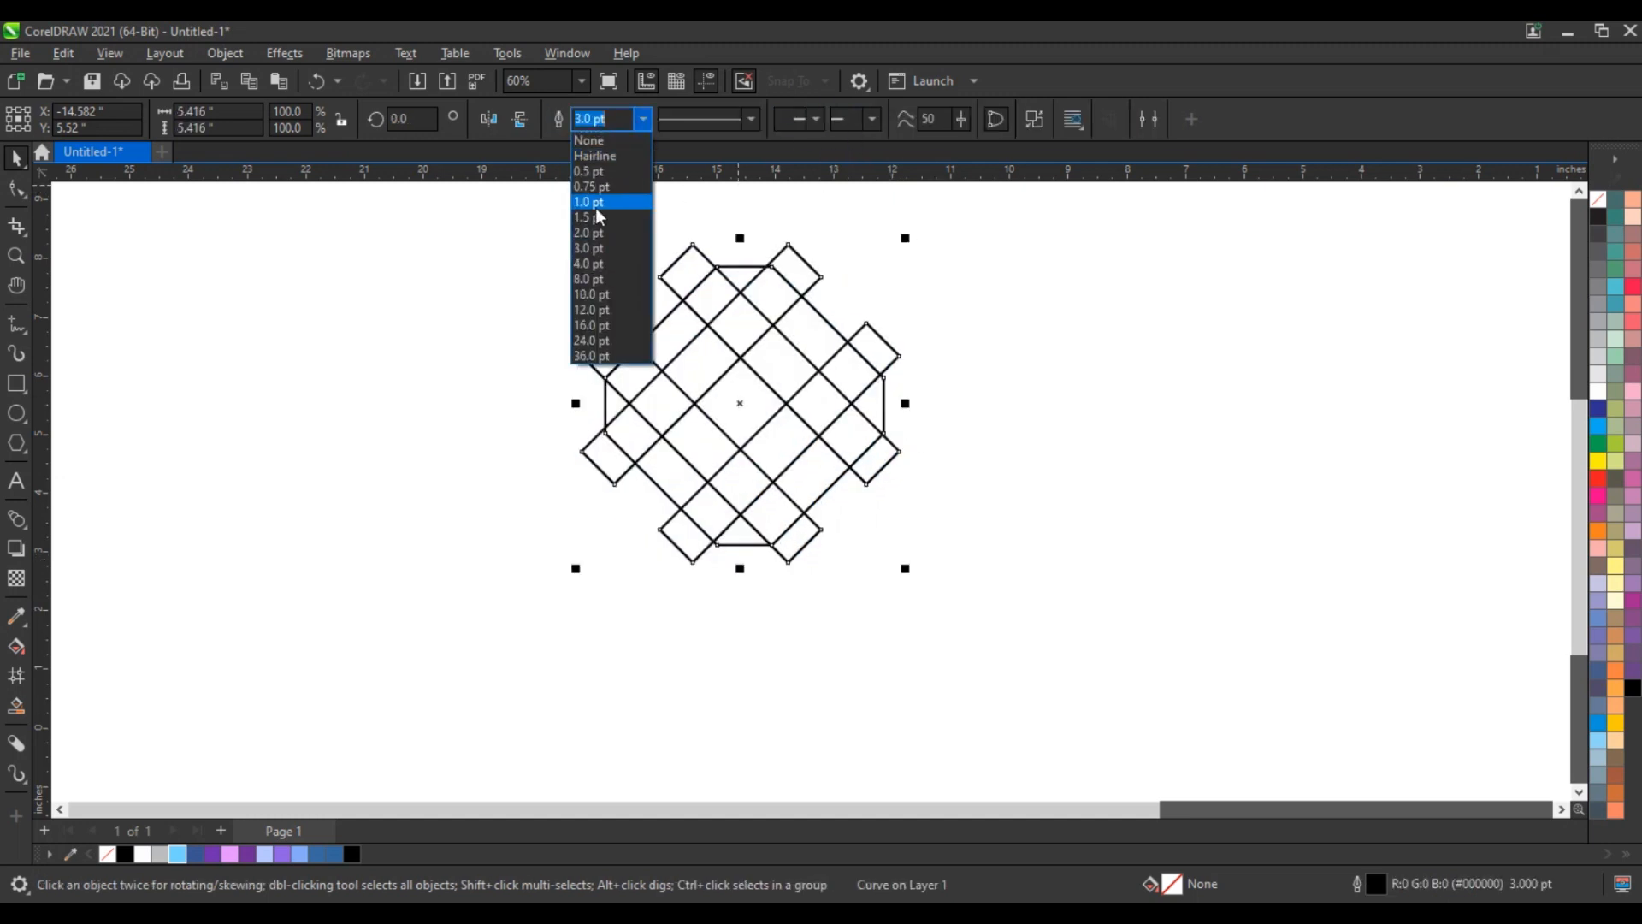
left_click(594, 207)
left_click(516, 342)
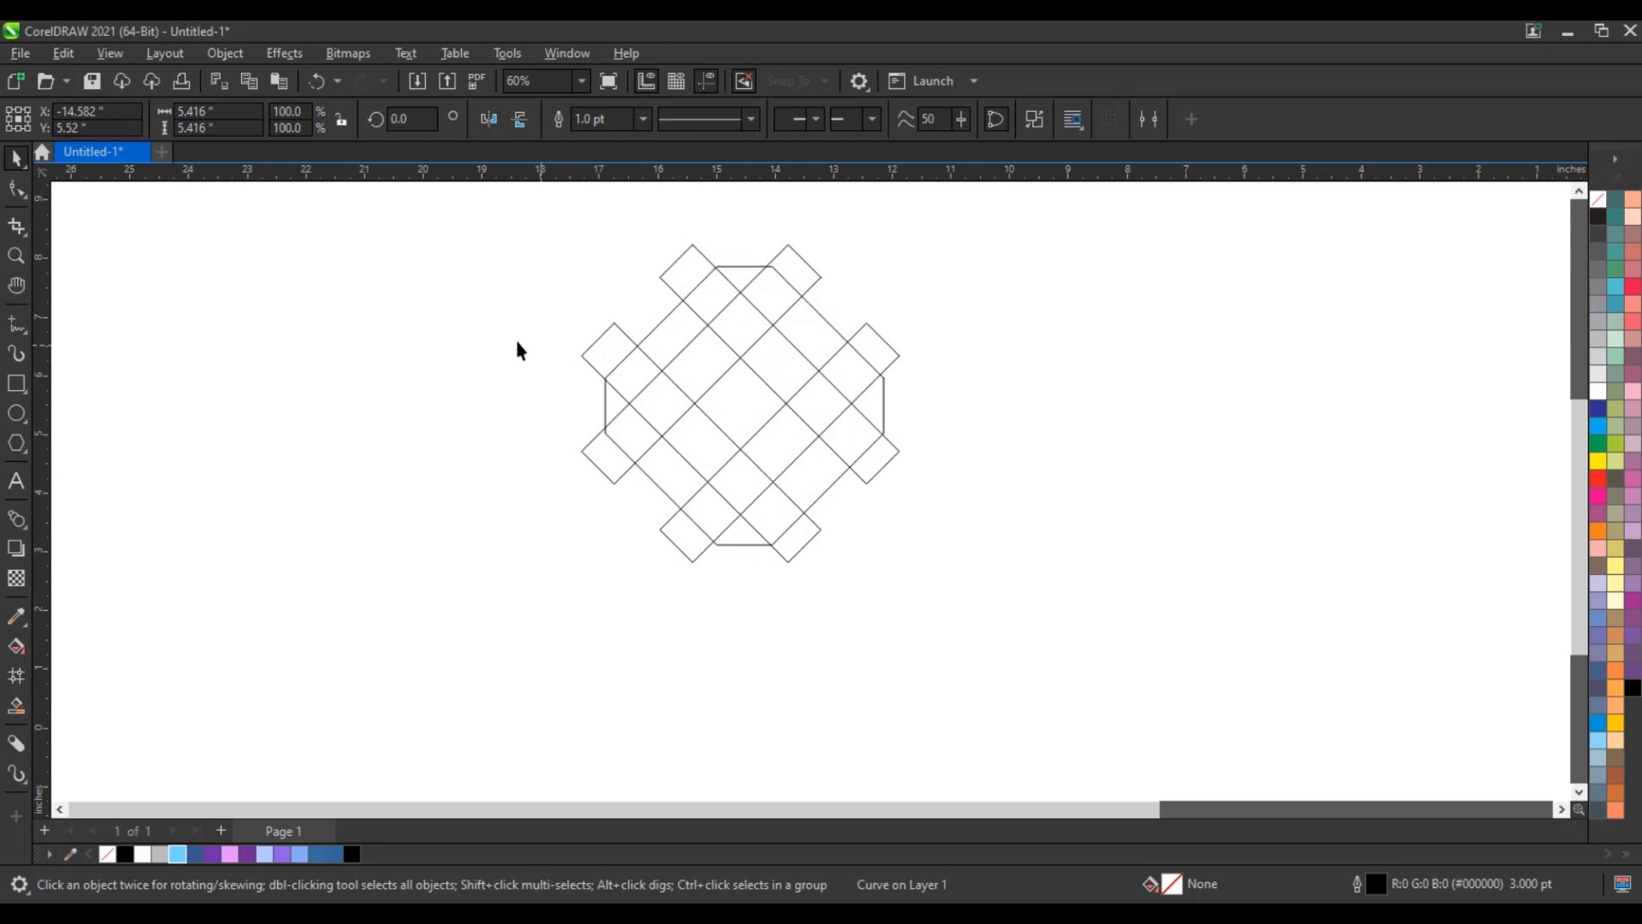
Step: Smart Fill the cells of the octagon's upper-right band and the adjoining inner upper-left band with blue to form a chevron
left_click(16, 257)
right_click(624, 392)
left_click_drag(608, 316, 966, 541)
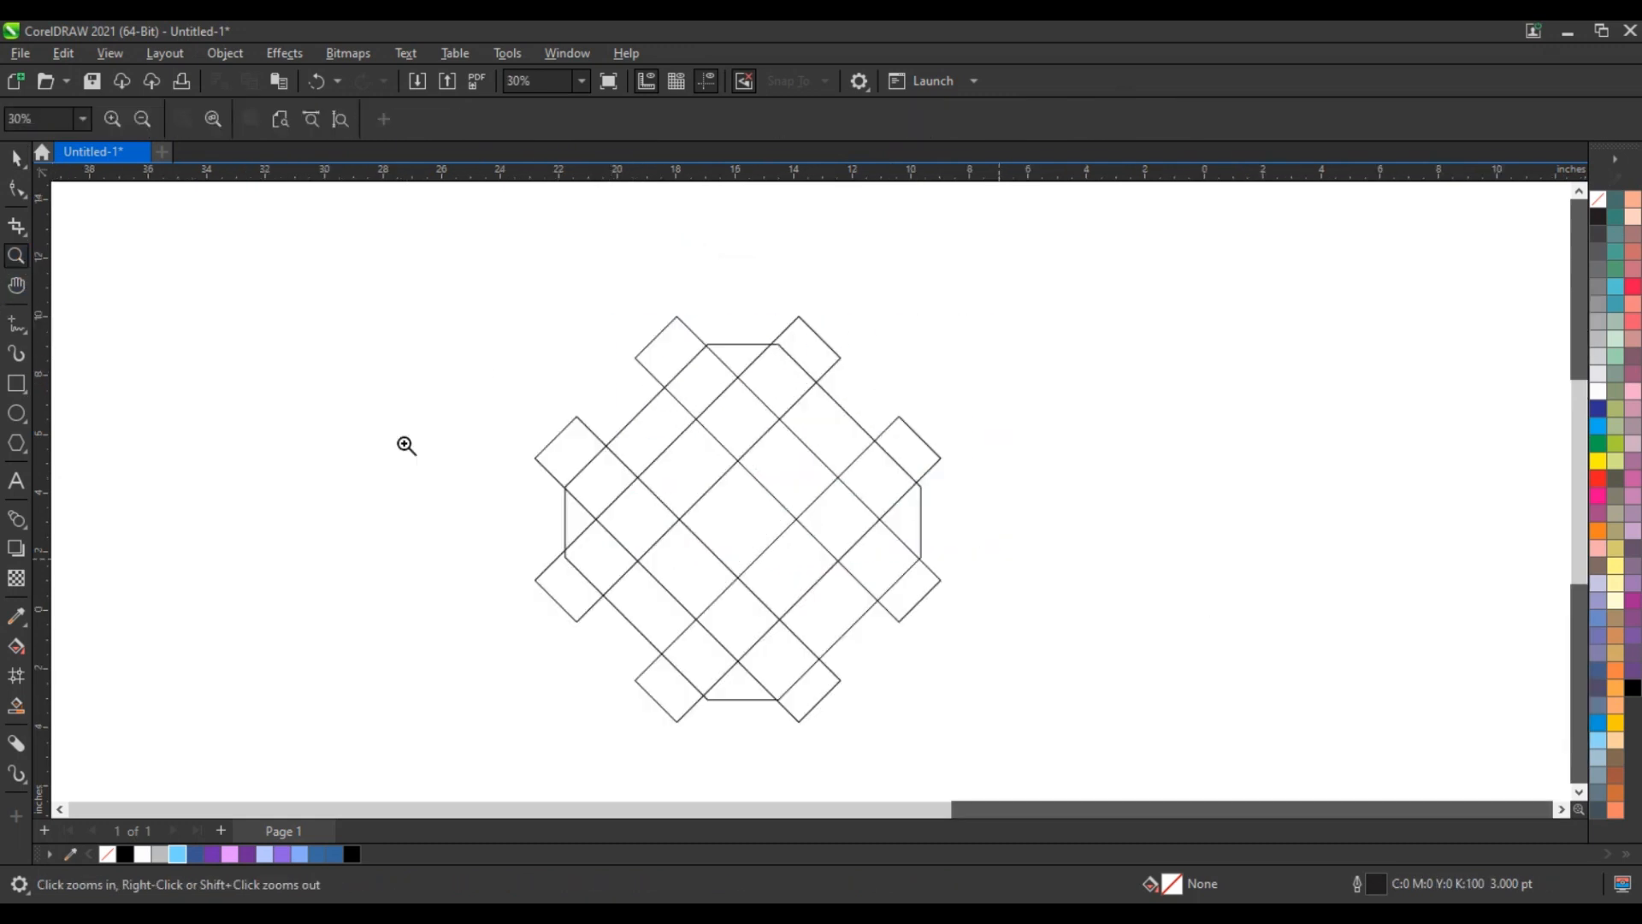
left_click(20, 706)
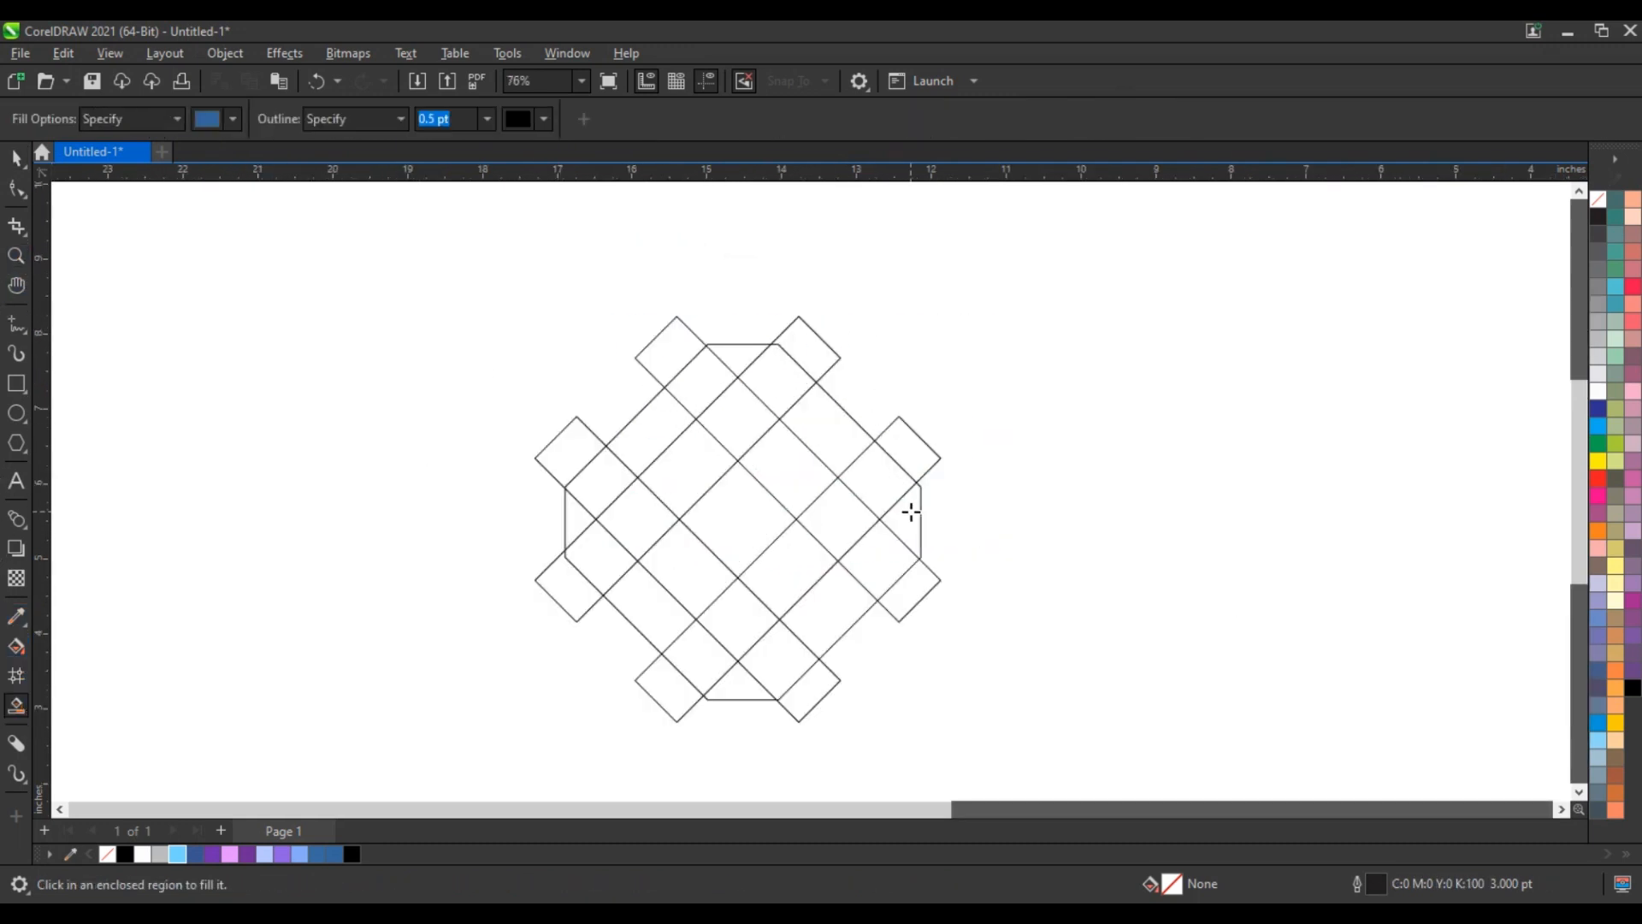
left_click(911, 512)
left_click(877, 477)
left_click(845, 438)
left_click(777, 377)
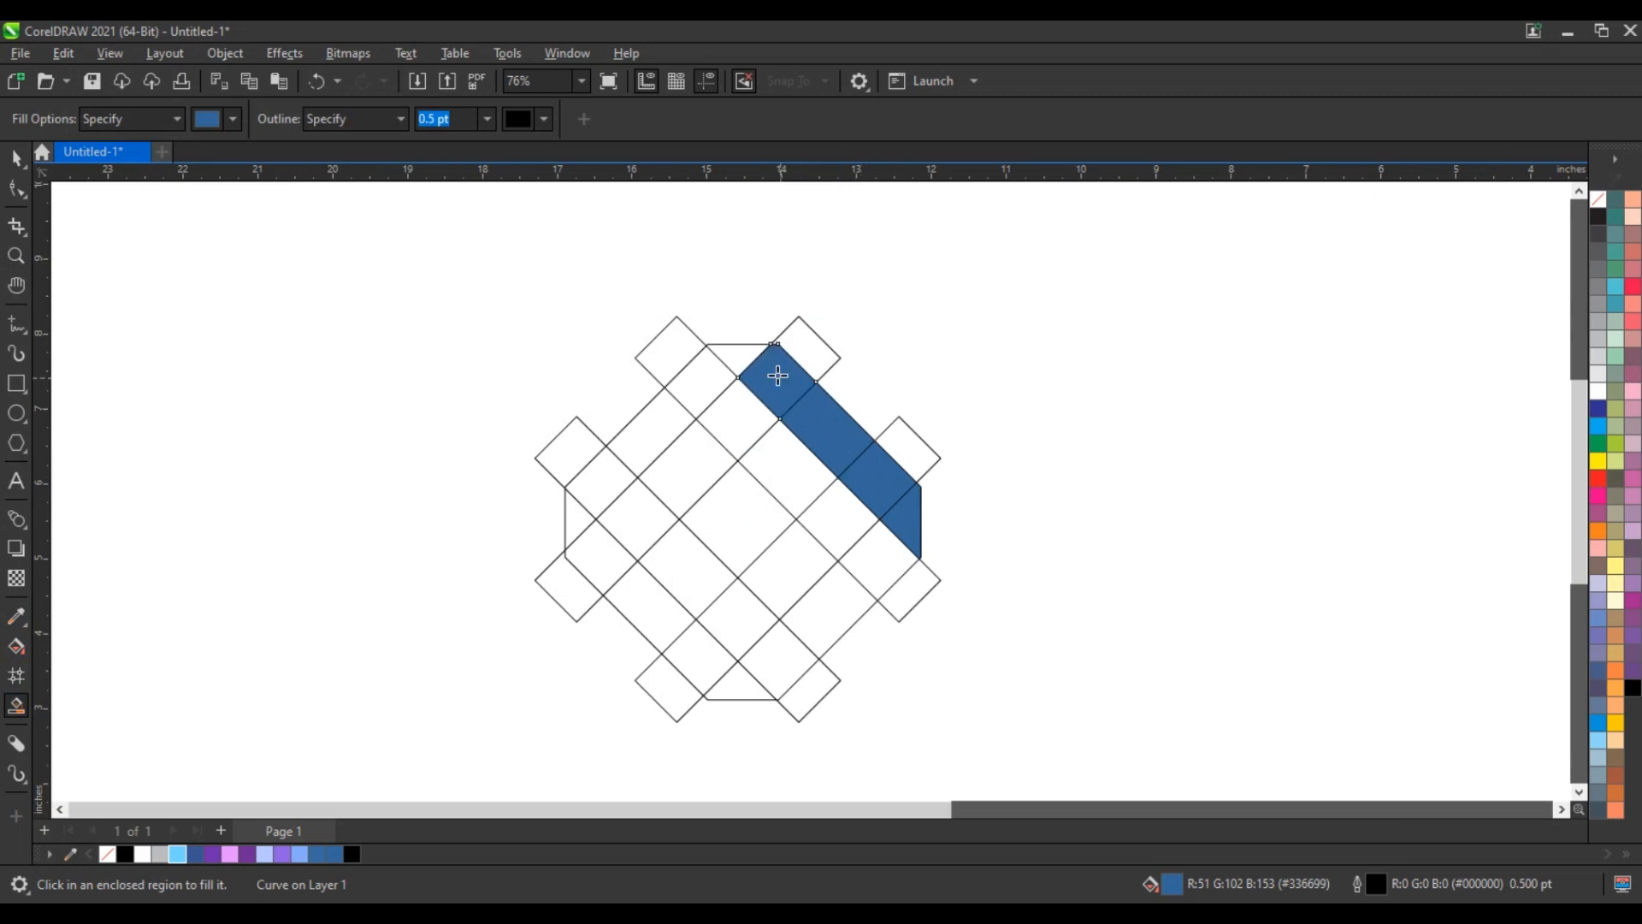
left_click(746, 404)
left_click(689, 462)
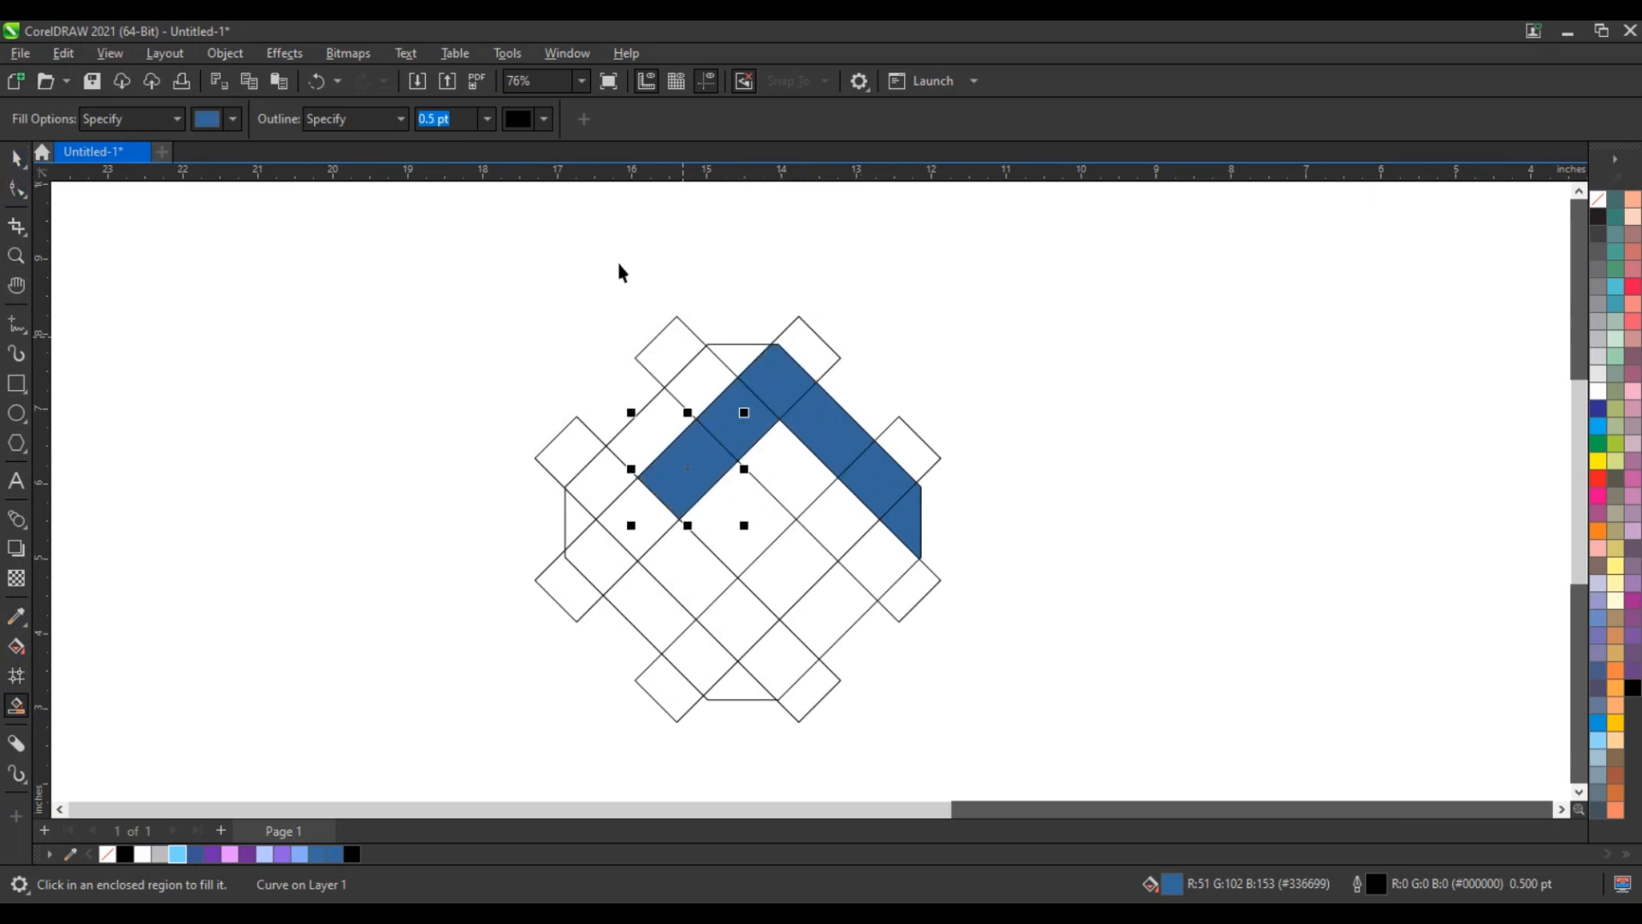
Step: Weld the blue cells of the chevron into a single shape
key("space")
left_click_drag(621, 272, 949, 571)
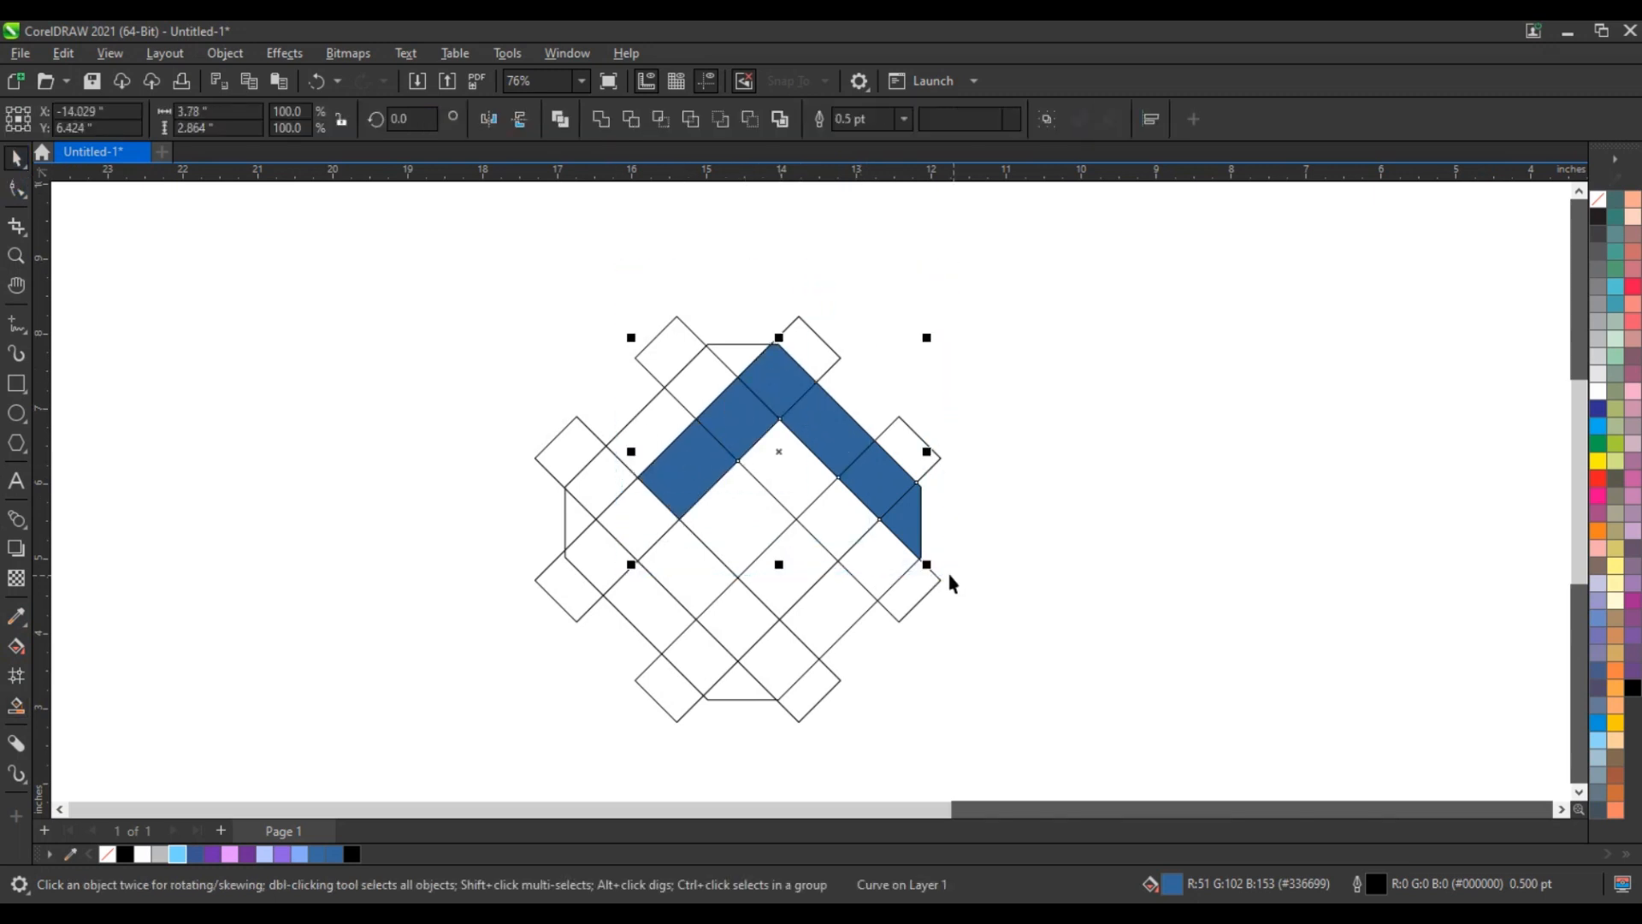
left_click(601, 119)
Step: Smart Fill the top triangle, the outer upper-left band and the cells running down-right from its lower end with blue
left_click(16, 705)
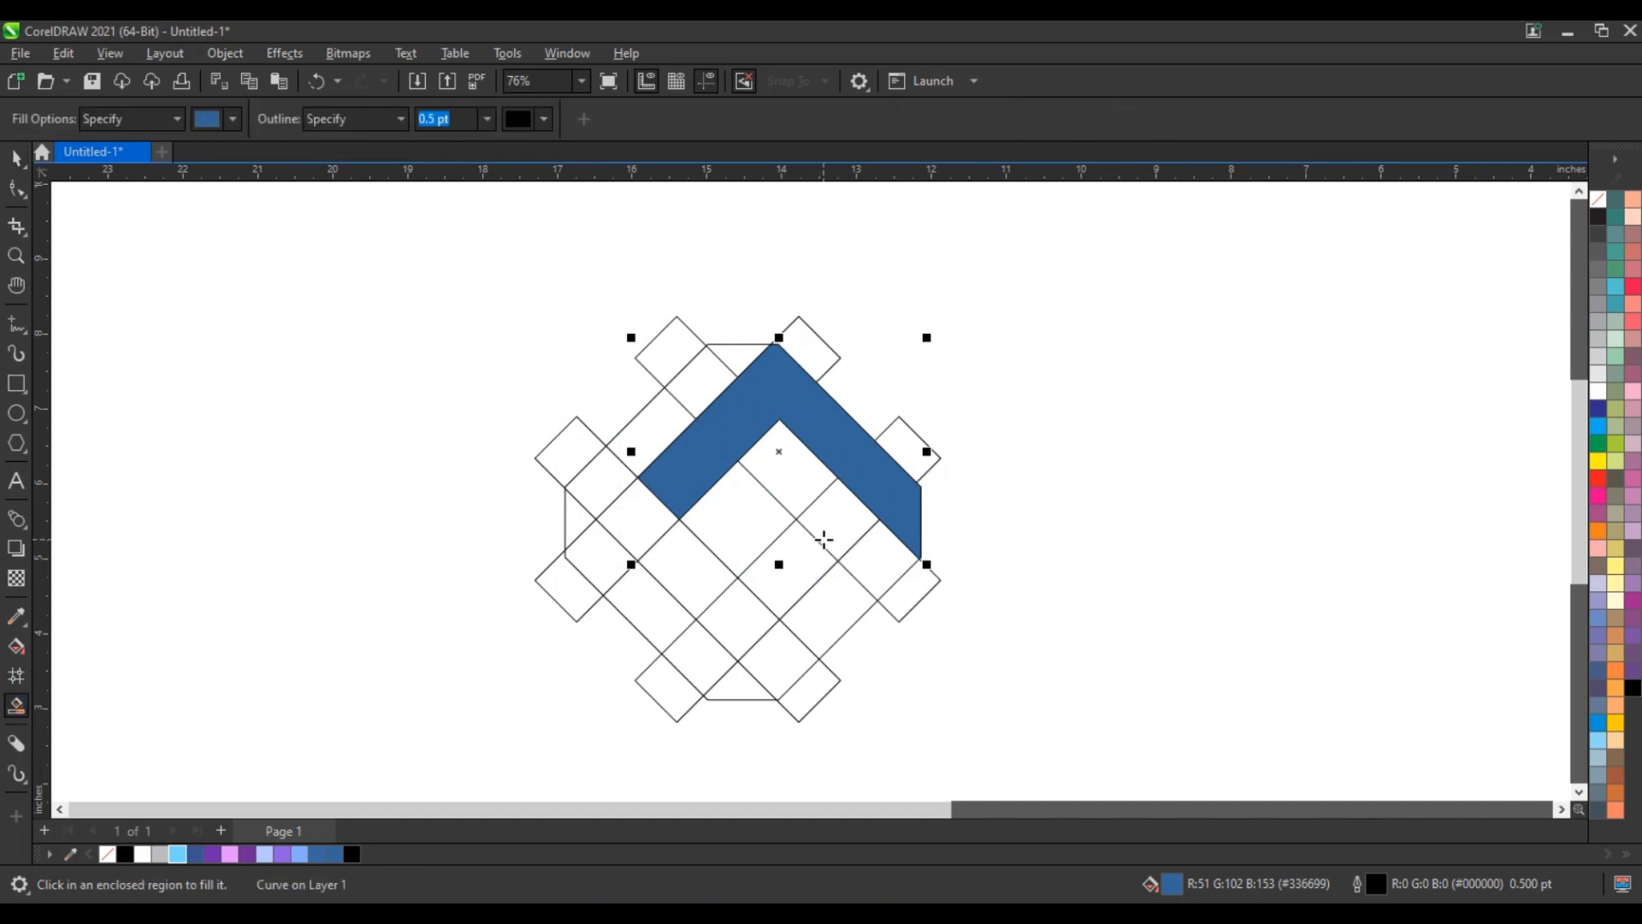
left_click(723, 358)
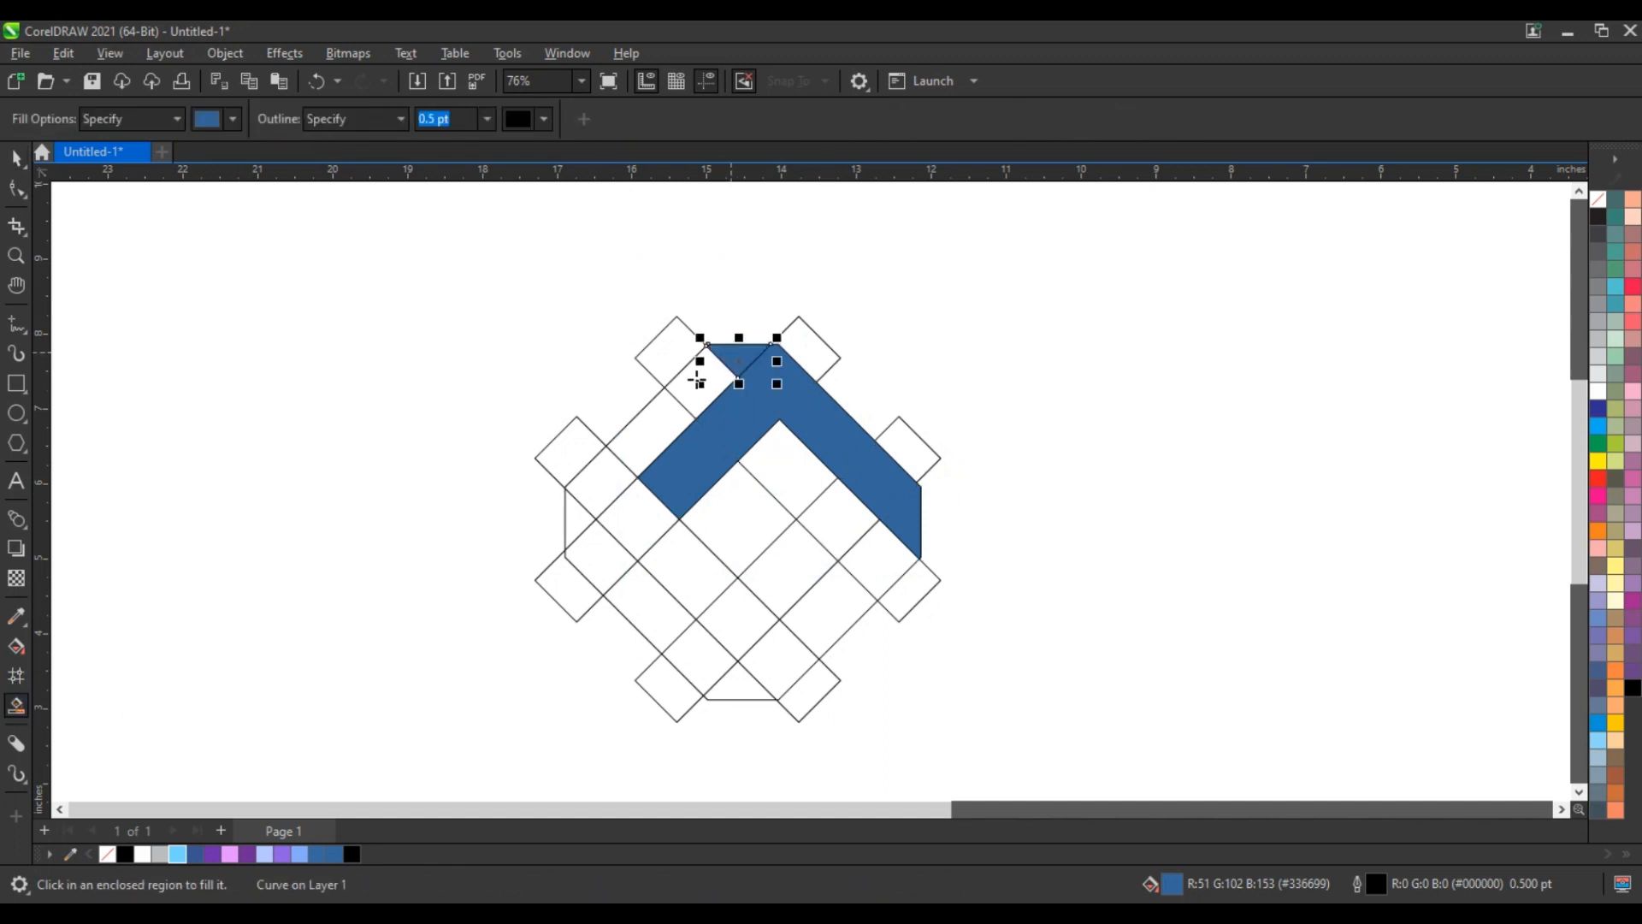
left_click(697, 386)
left_click(654, 432)
left_click(598, 493)
left_click(627, 525)
left_click(688, 568)
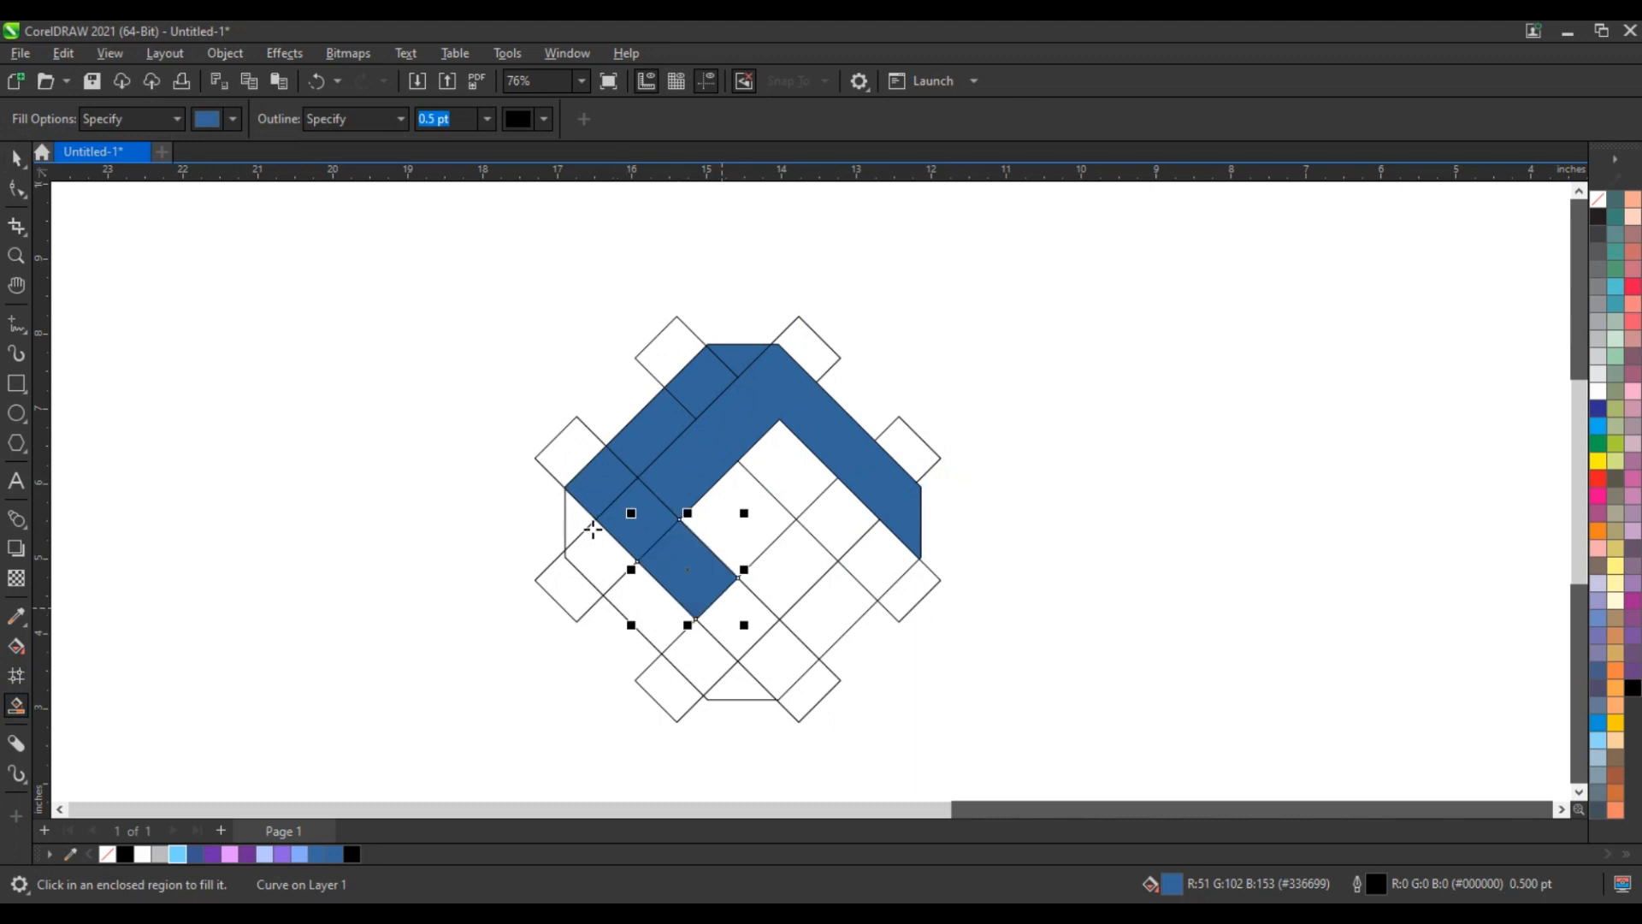
Step: Weld the six newly filled cells on the left side into a second single shape
left_click(17, 158)
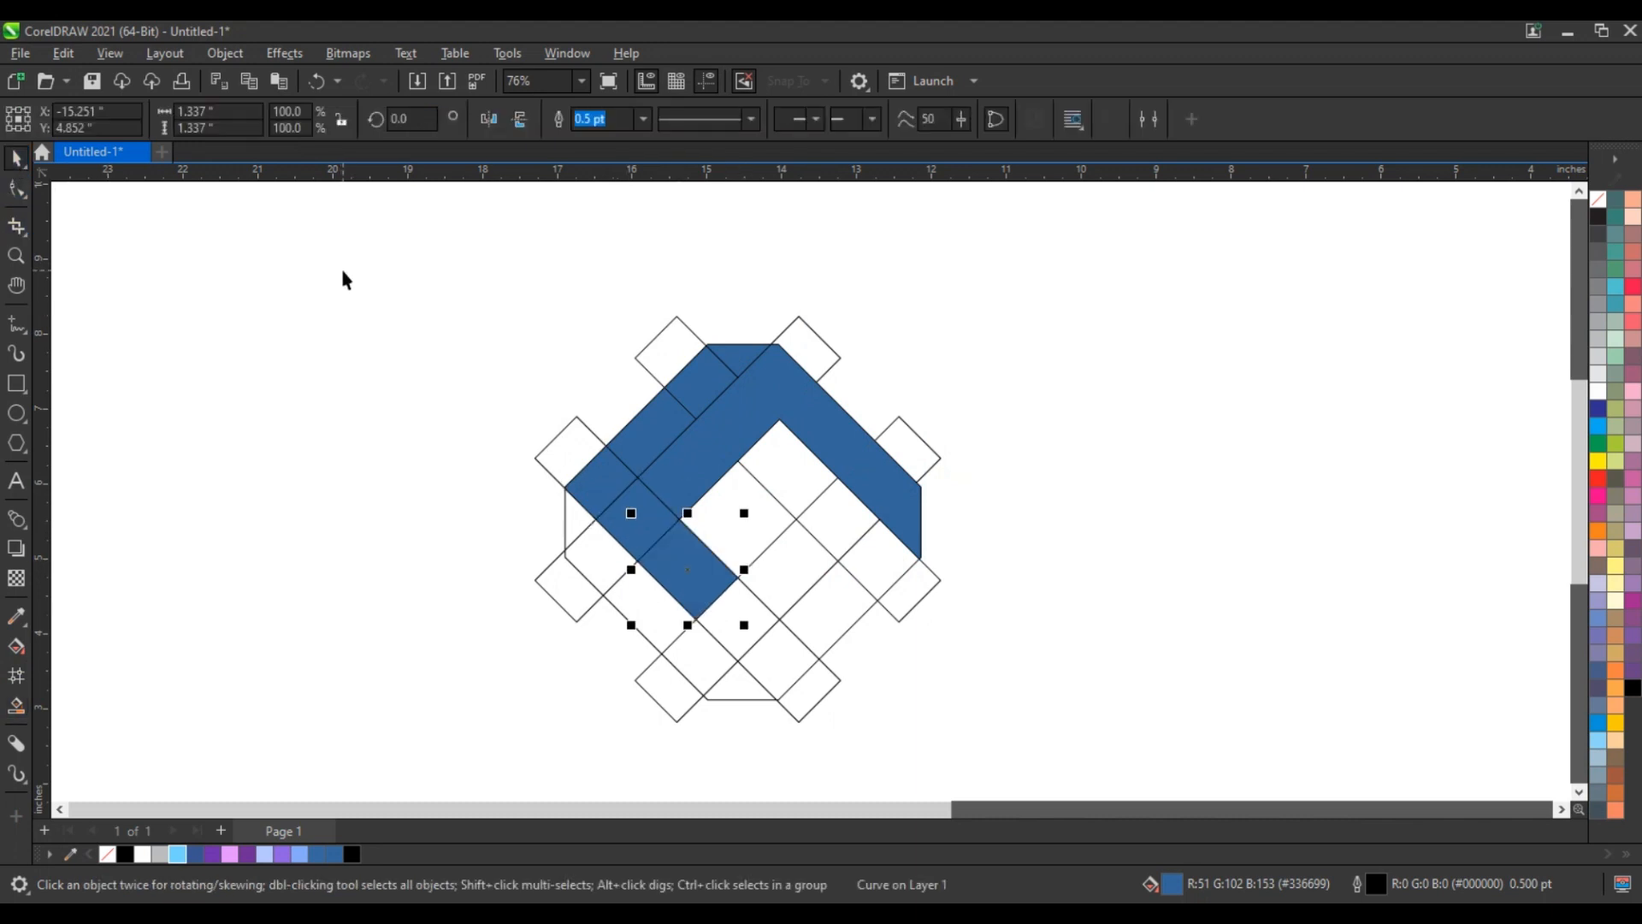
left_click_drag(343, 252, 798, 626)
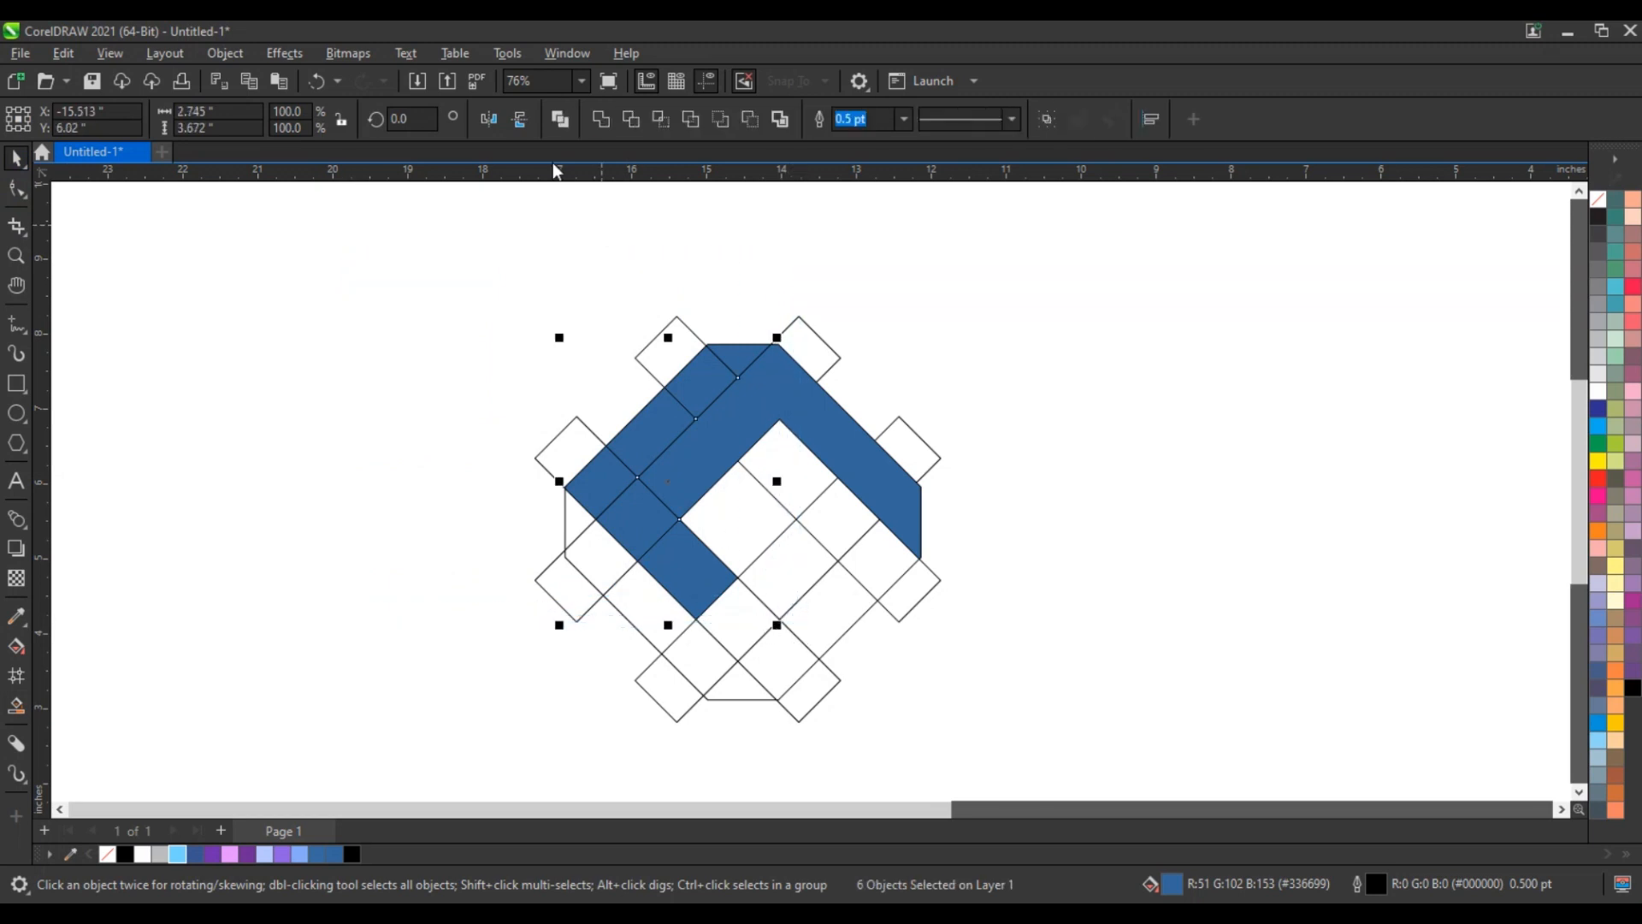
left_click(601, 120)
left_click(392, 419)
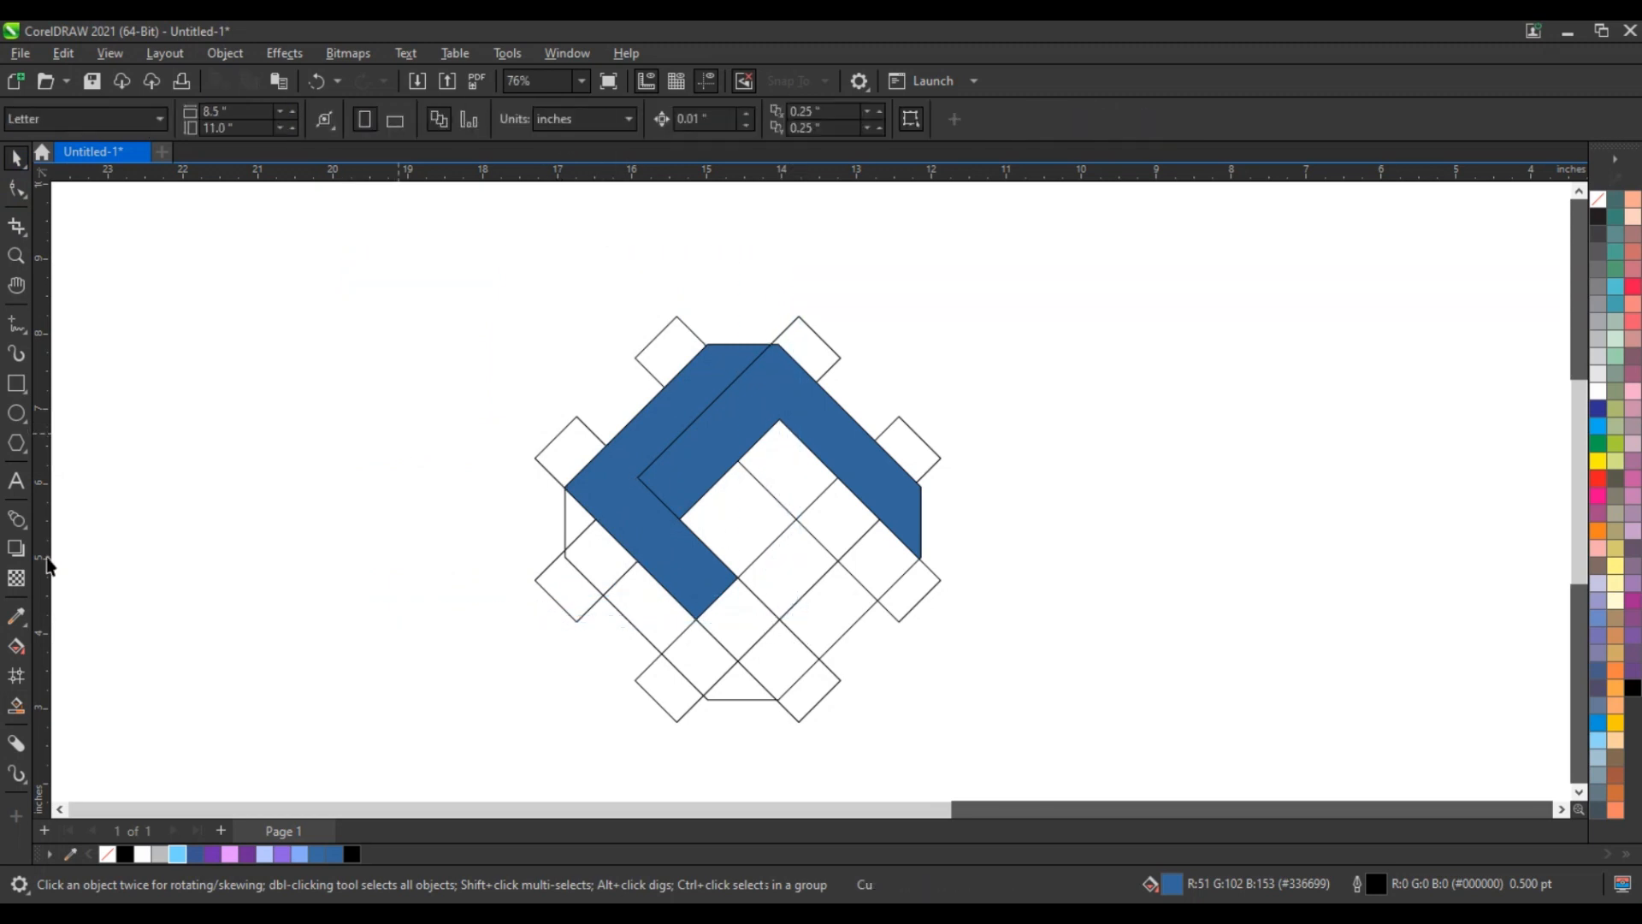
Step: Smart Fill the left triangle, the lower-left band and the cells running up-right from its lower end with blue, and weld them
left_click(16, 705)
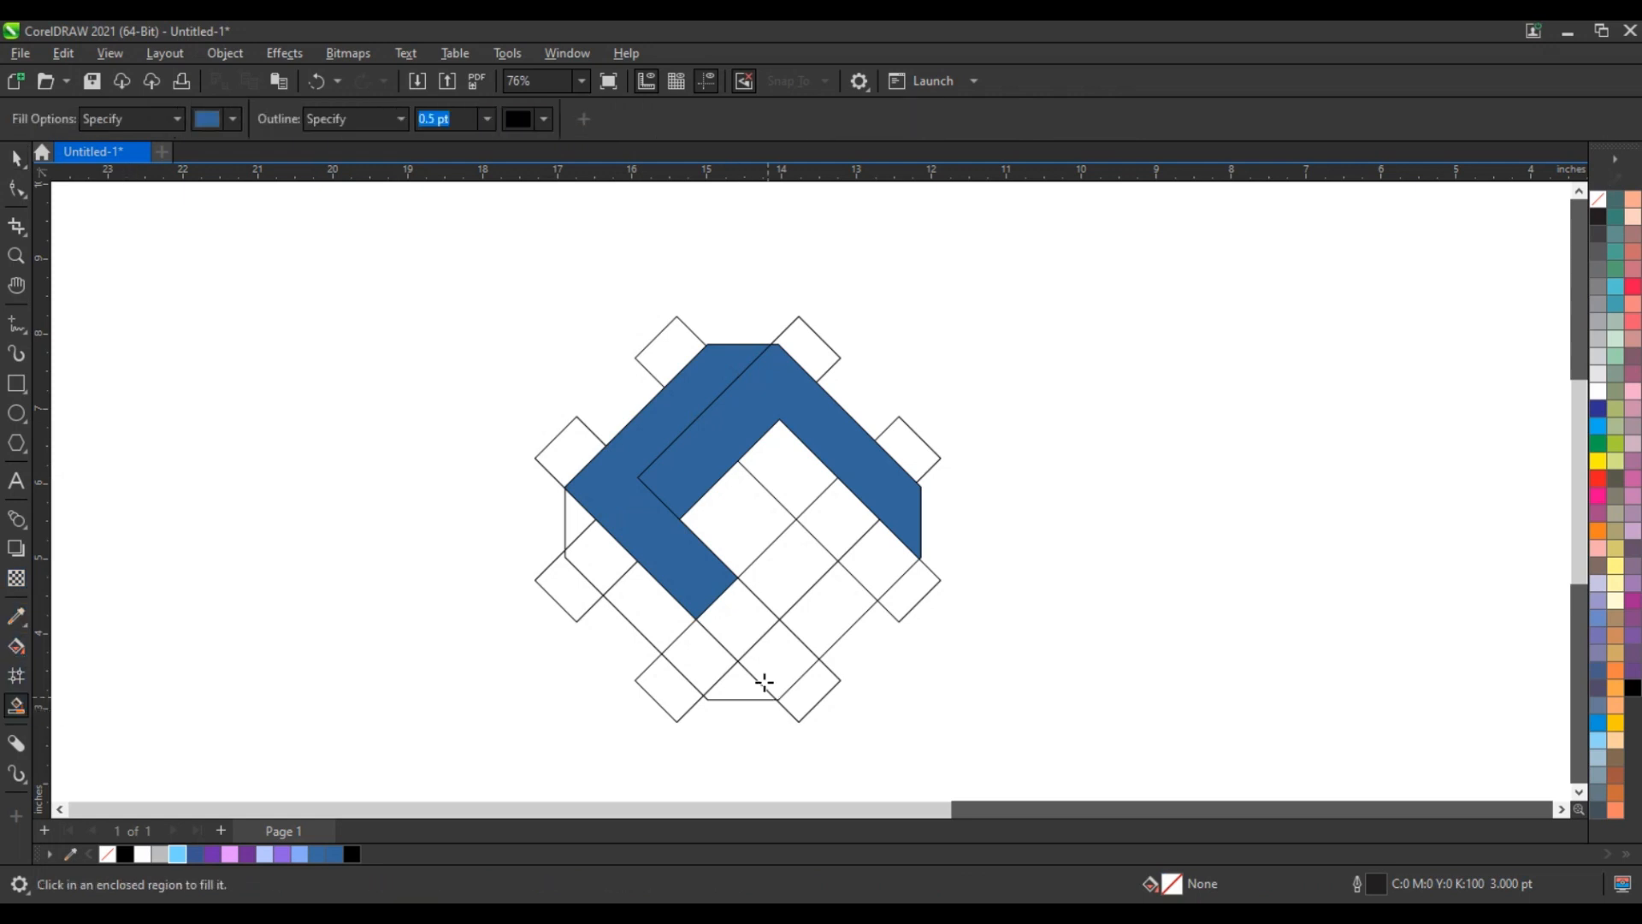
left_click(587, 531)
left_click(602, 558)
left_click(663, 625)
left_click(696, 650)
left_click(744, 611)
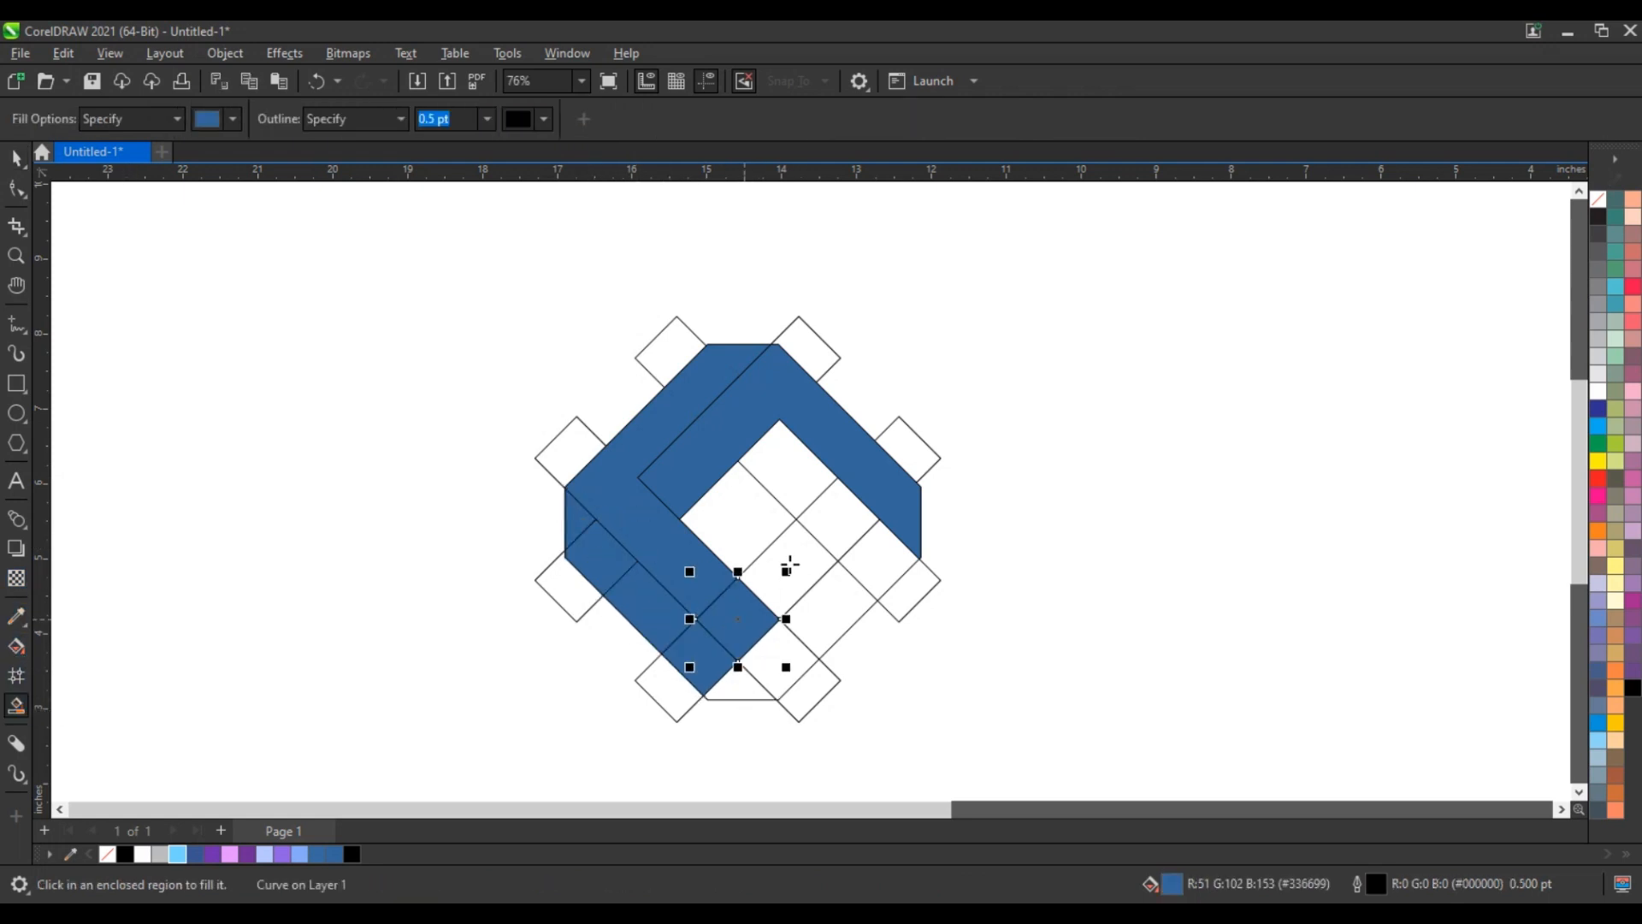
left_click(789, 565)
left_click(16, 159)
left_click_drag(429, 467, 848, 723)
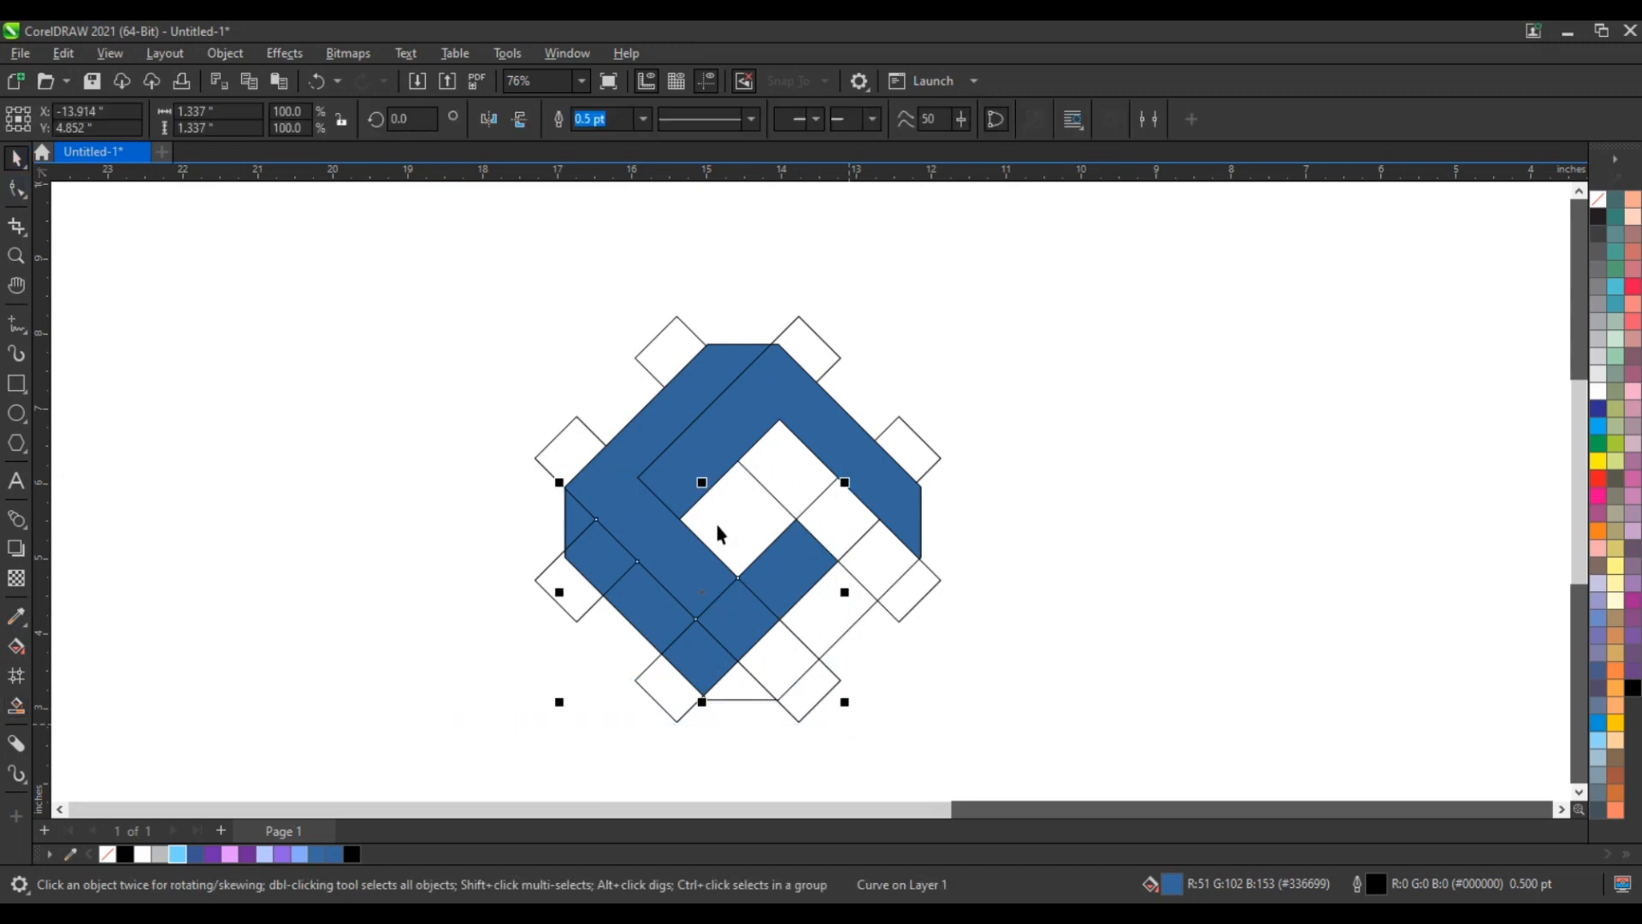
Step: Smart Fill the bottom triangle, the lower-right band and the cells running up-left from its upper end with blue, and weld them
left_click(16, 705)
left_click(743, 694)
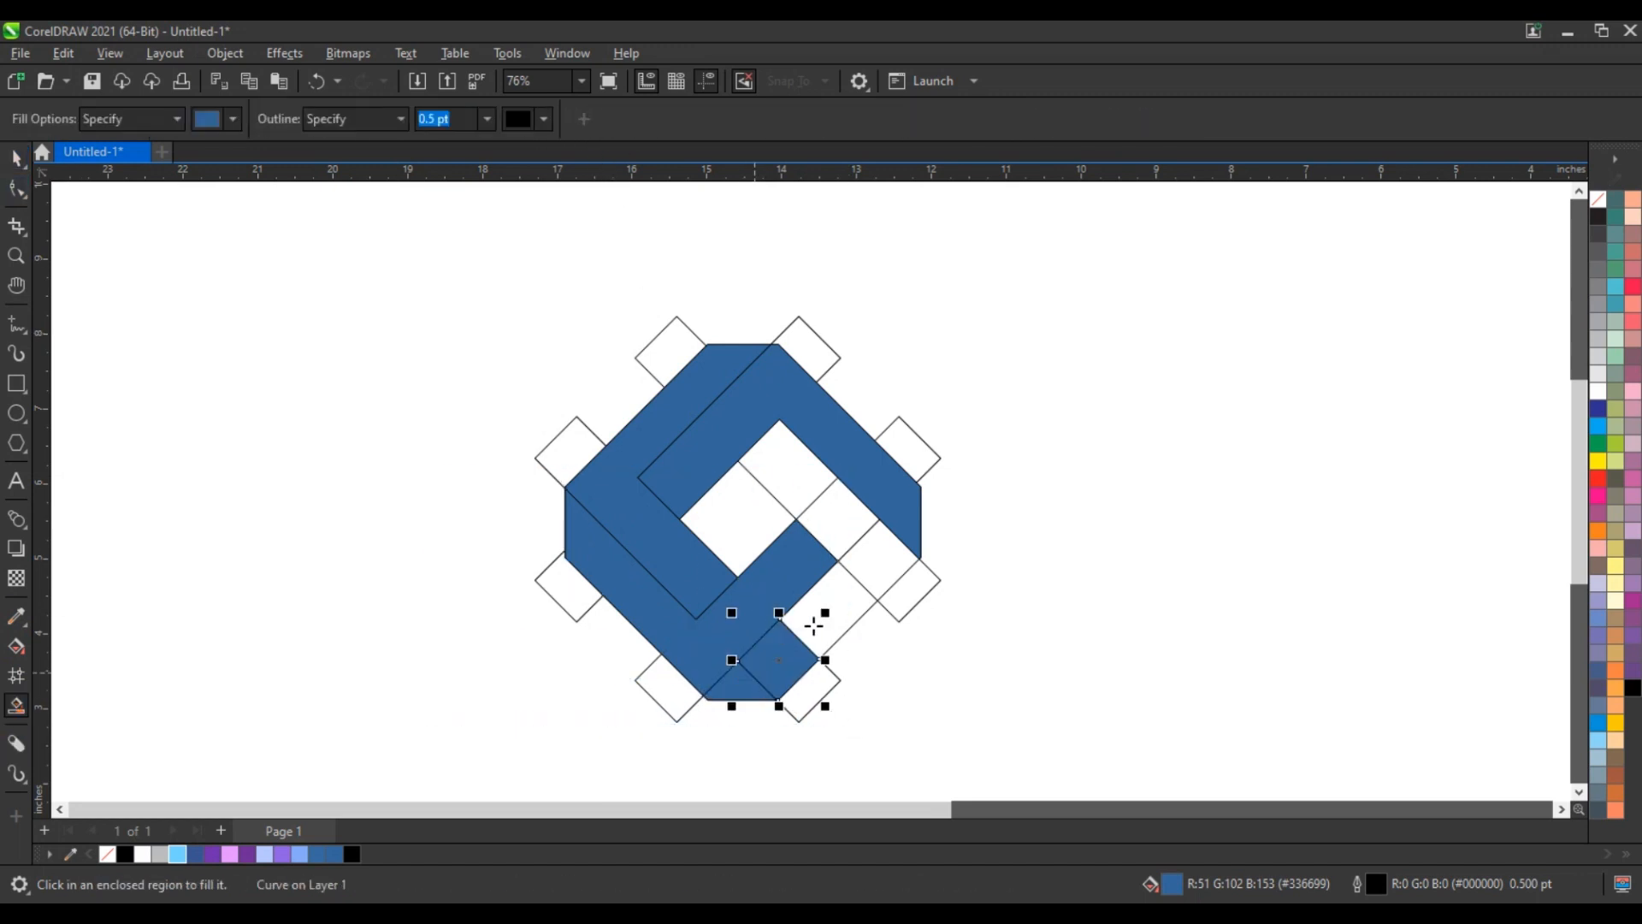
left_click(814, 625)
left_click(868, 563)
left_click(830, 513)
left_click(803, 484)
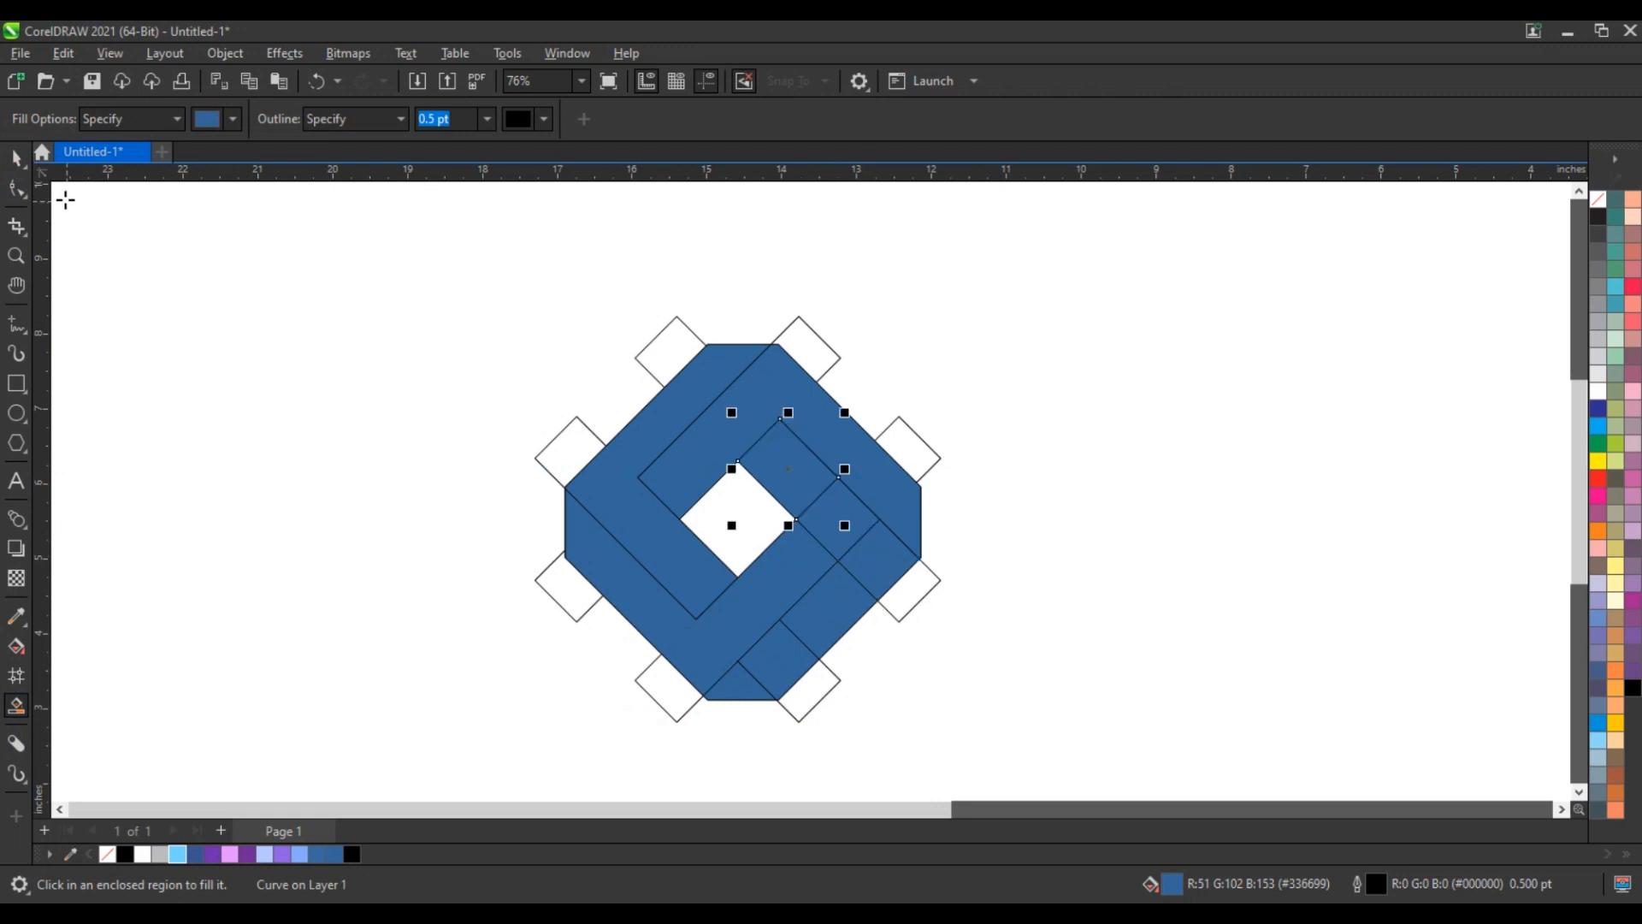
left_click(16, 157)
left_click_drag(1030, 399, 643, 737)
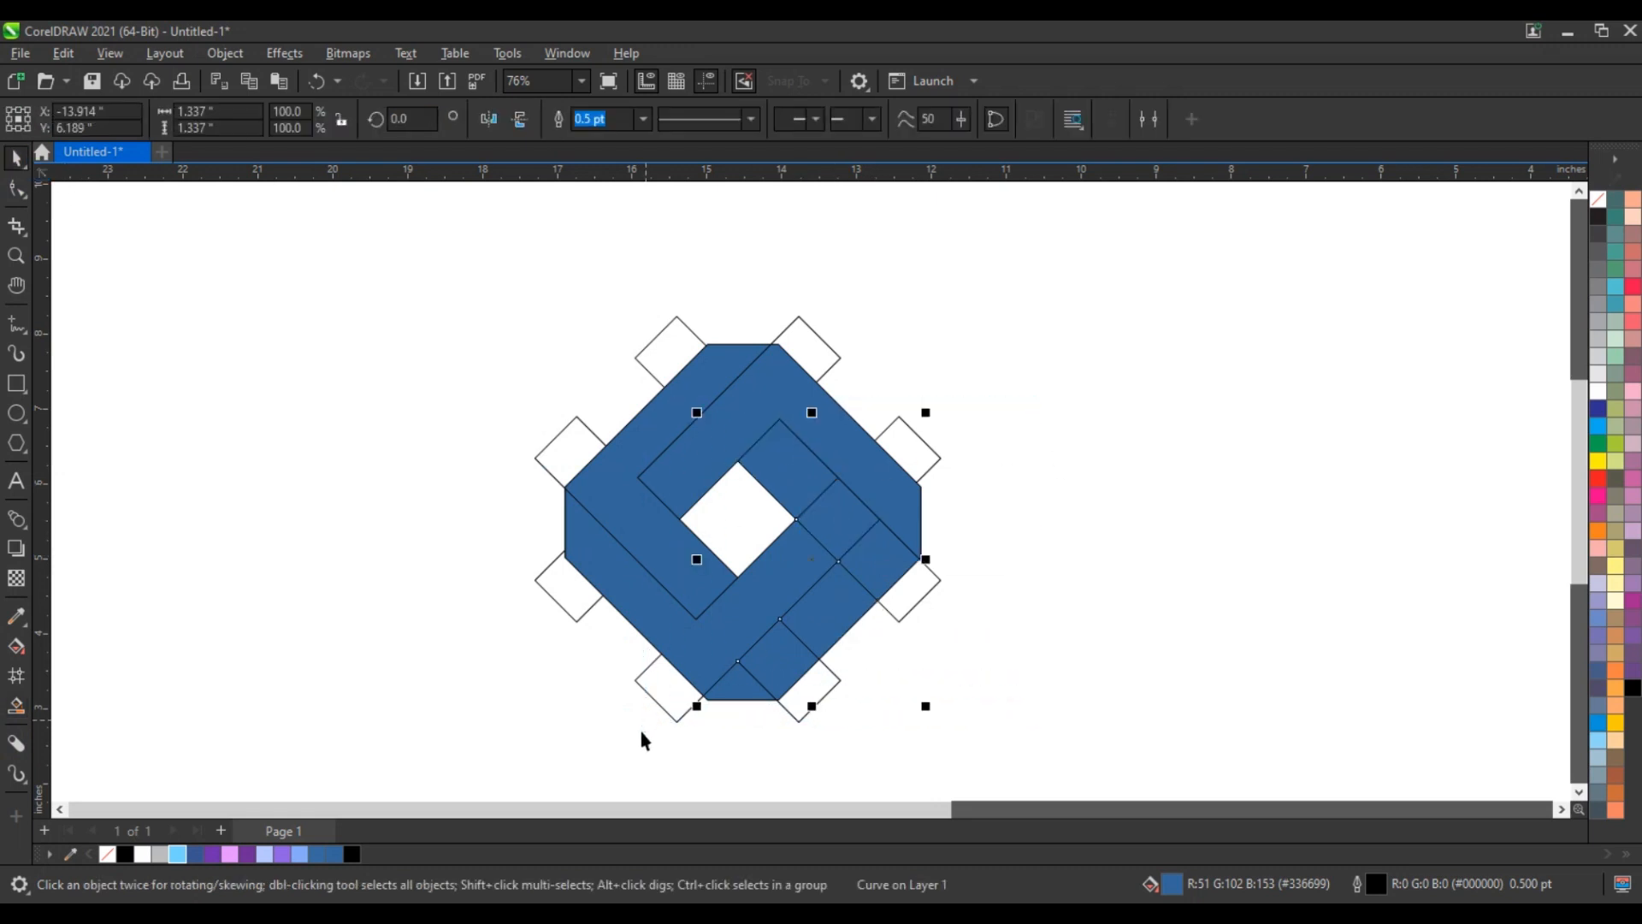
left_click(602, 119)
Step: Delete the leftover construction outlines and mirror the four-piece logo horizontally
left_click(938, 458)
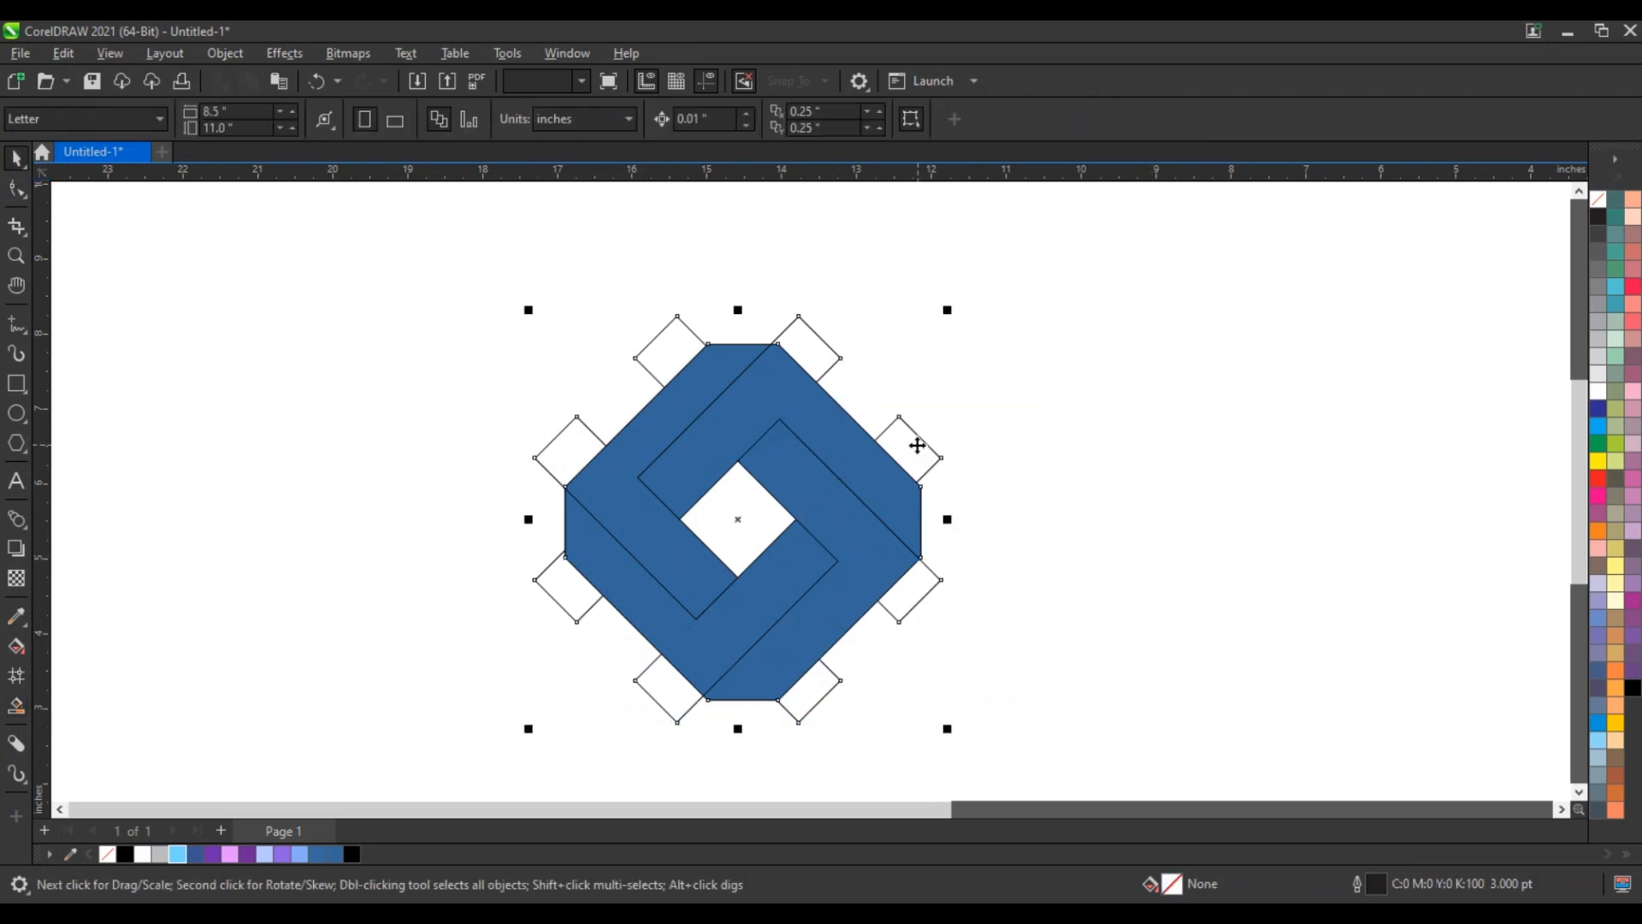
key("Delete")
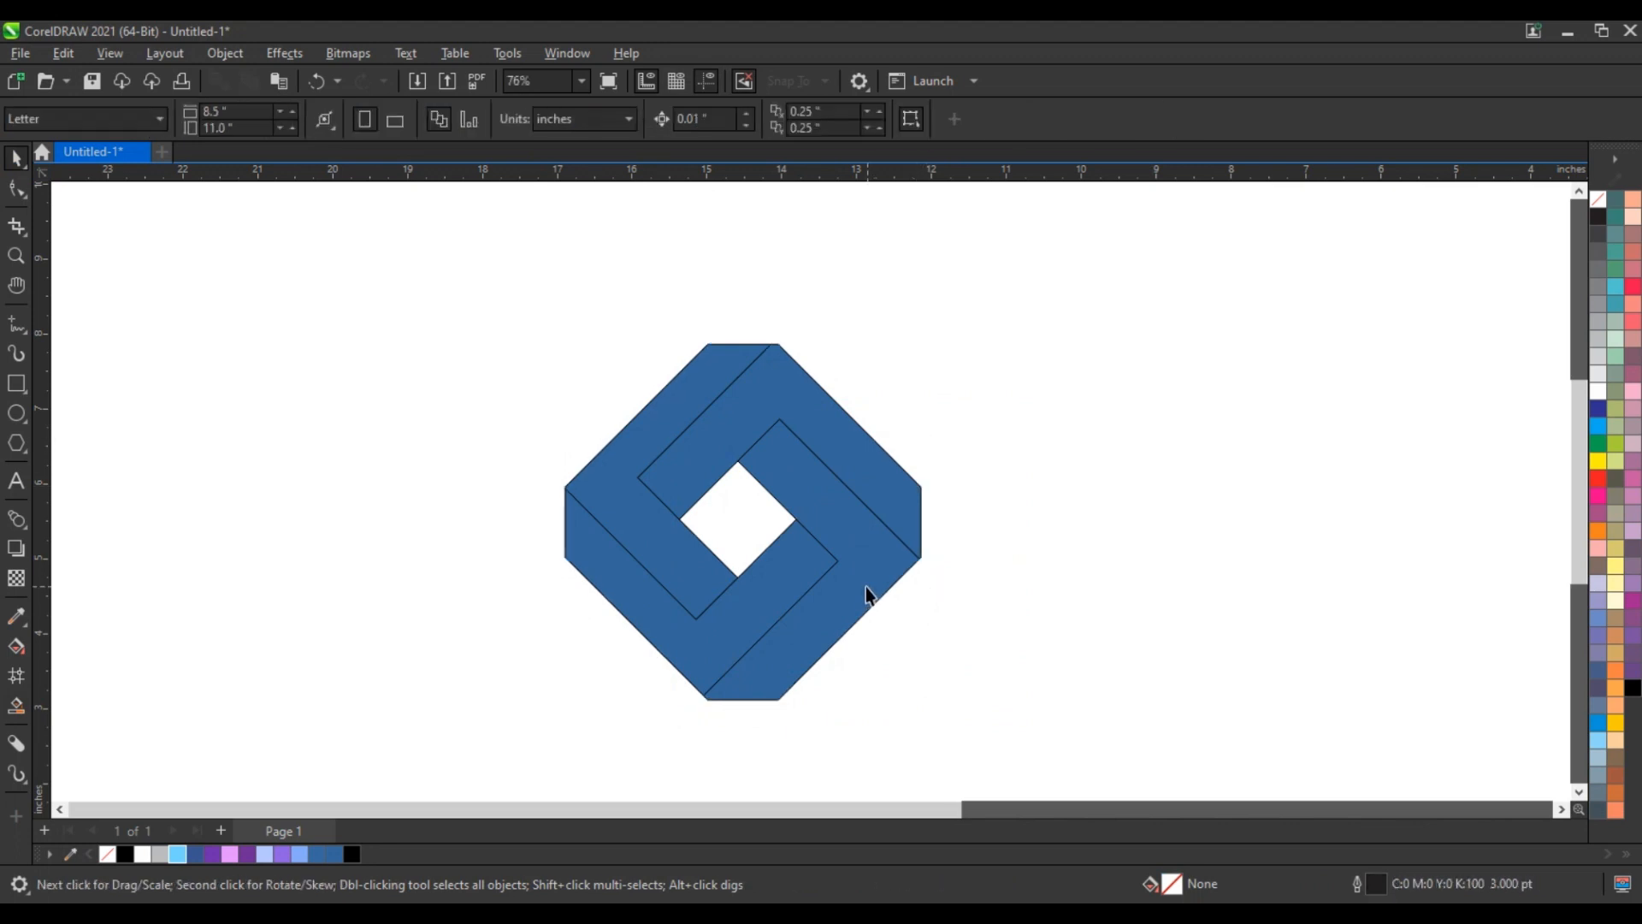
left_click_drag(927, 725, 999, 745)
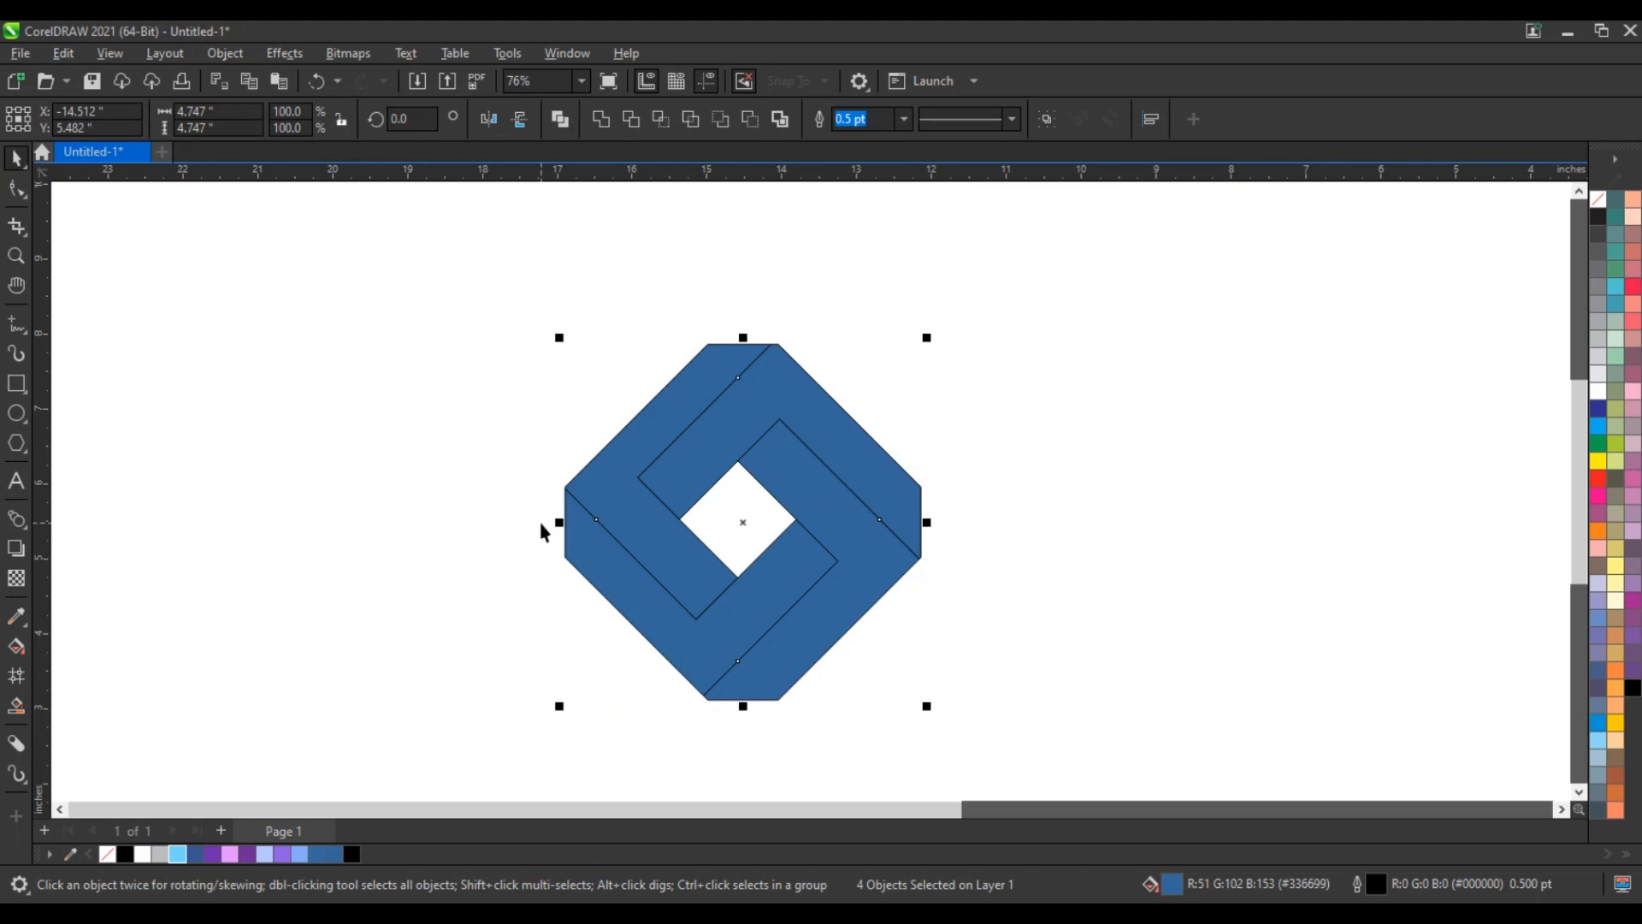
left_click(541, 530)
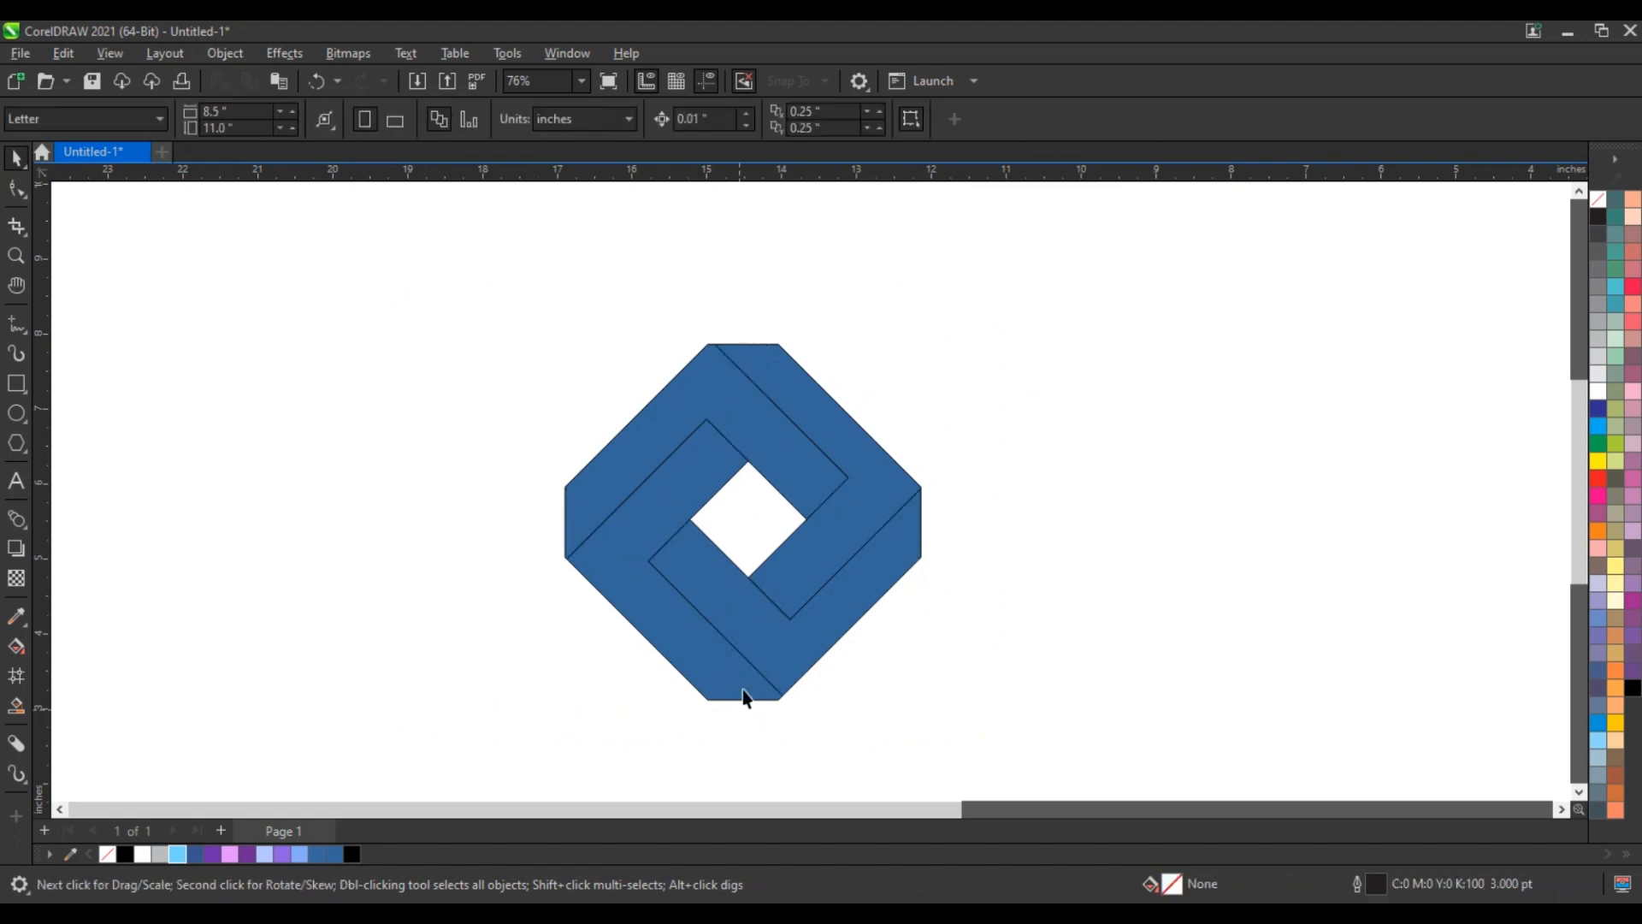
Step: Fill the lower-right chevron with purple (#6D2996) and apply a linear fountain fill from its inner end toward the outer band
left_click(747, 613)
left_click(247, 853)
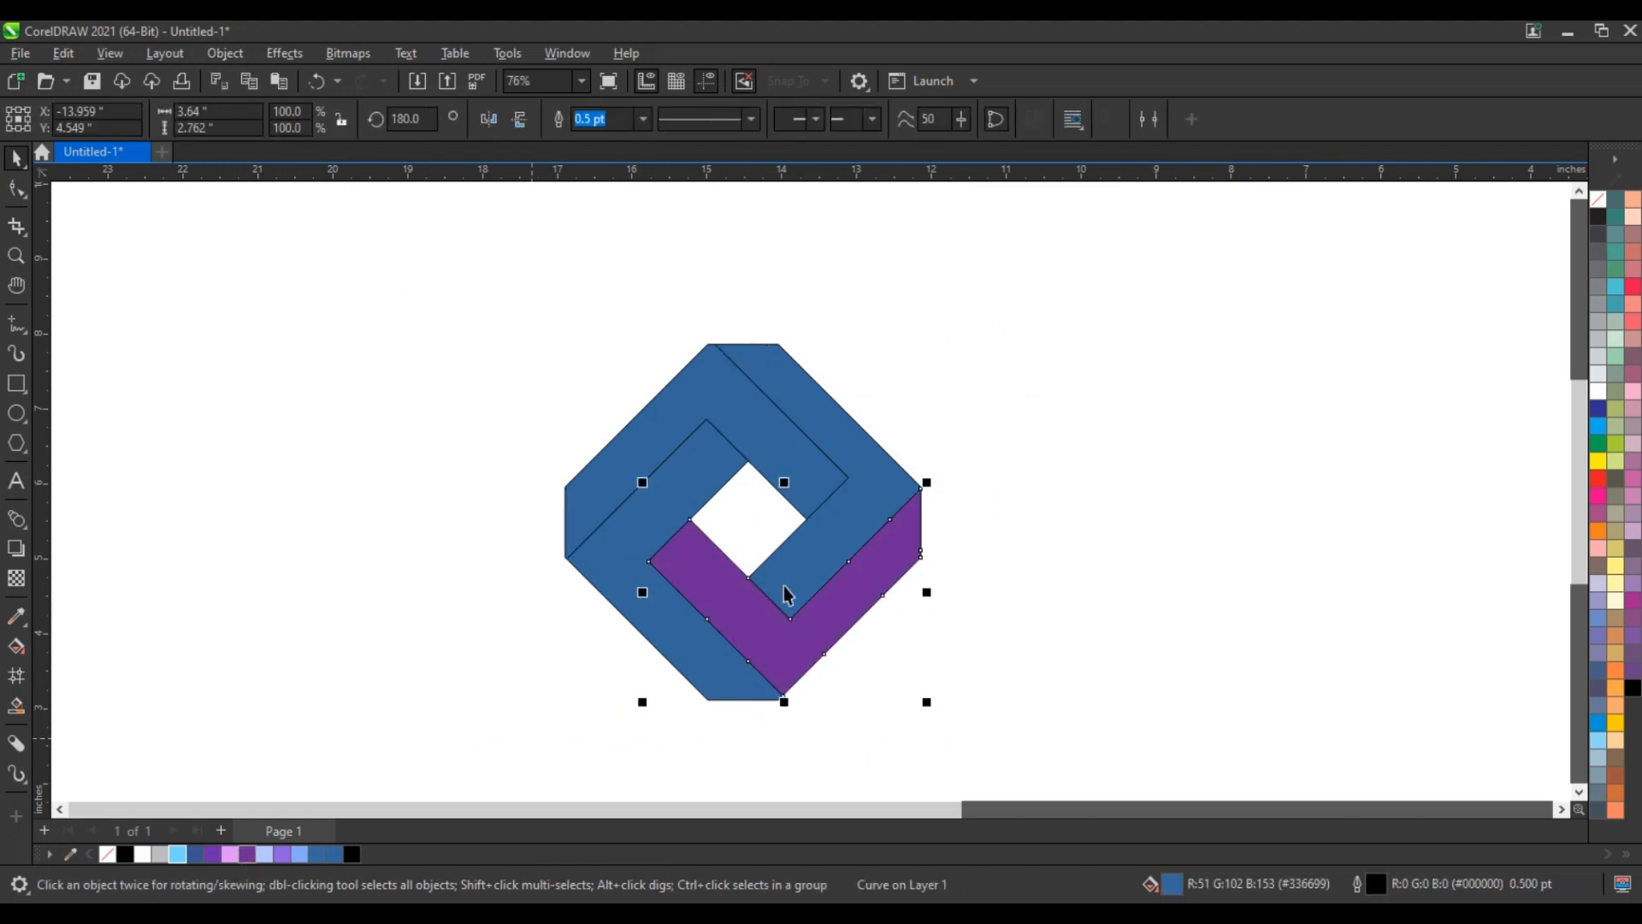
key("g")
left_click_drag(686, 571, 889, 607)
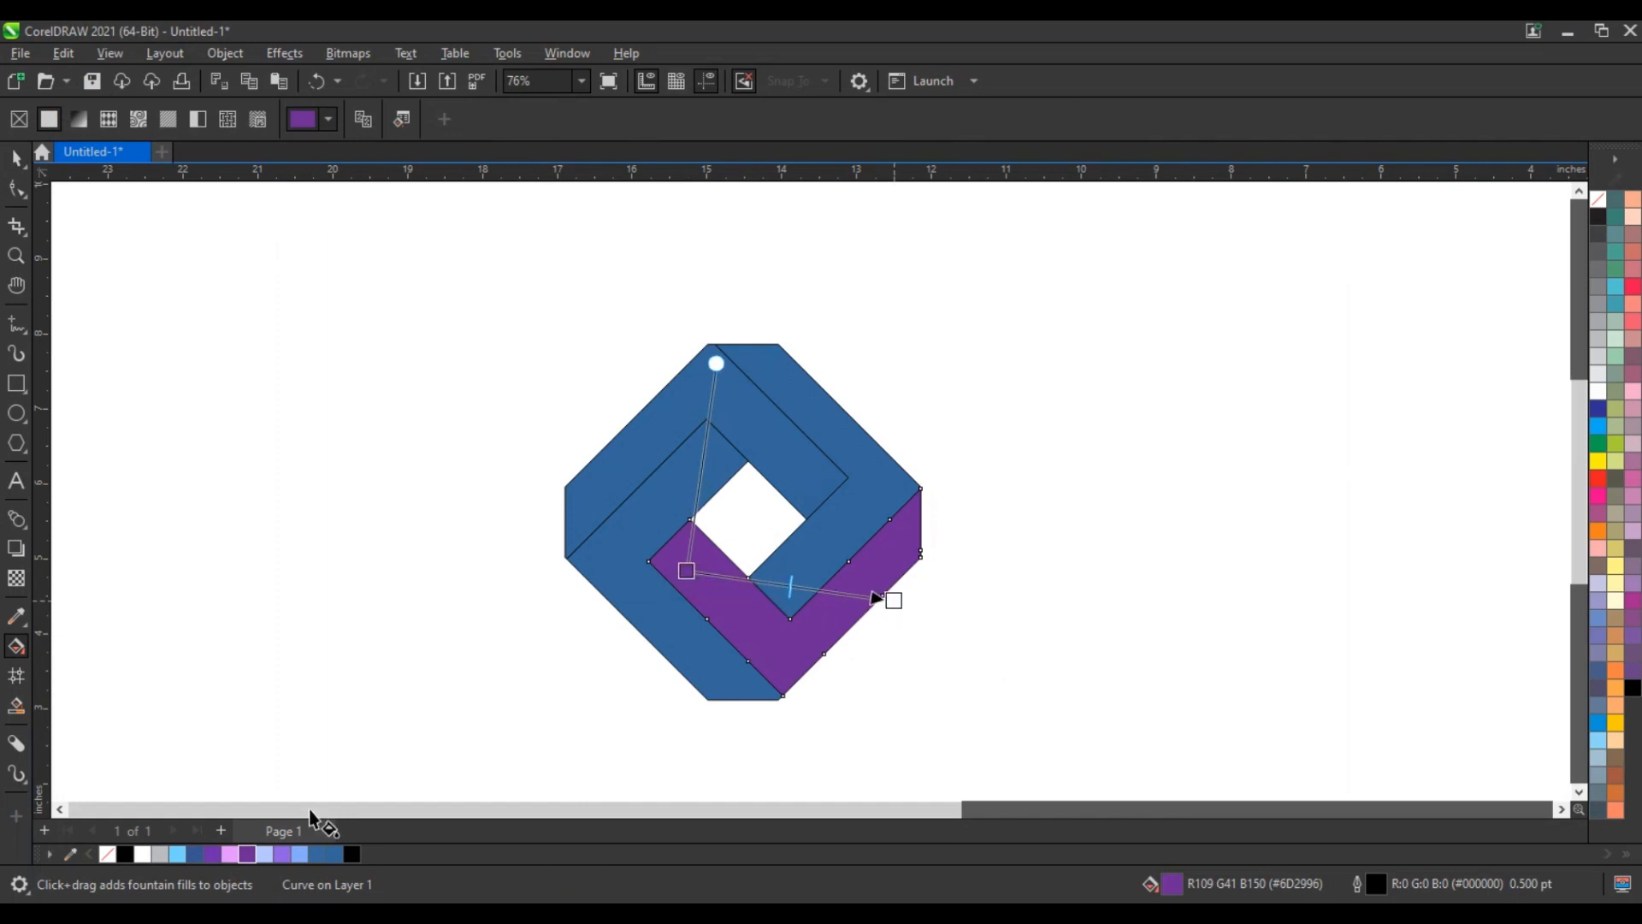
Step: Add a pink colour stop midway along the lower-right chevron's fountain fill and make its end colour violet
left_click(229, 854)
left_click_drag(229, 853, 784, 587)
key("ctrl+z")
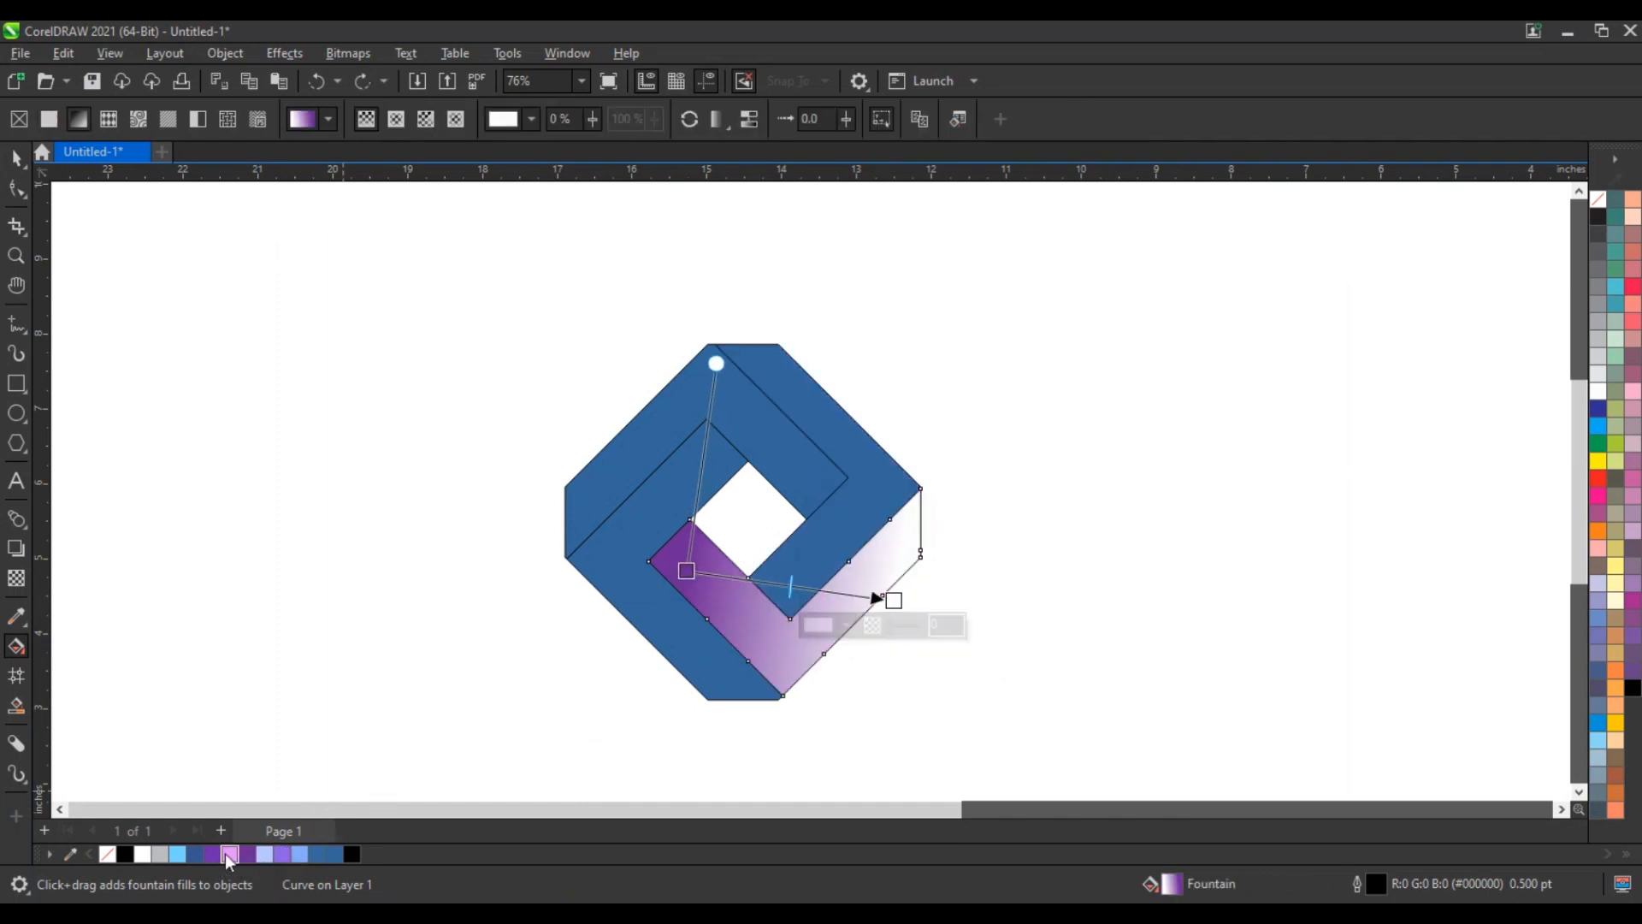
left_click_drag(781, 590, 777, 585)
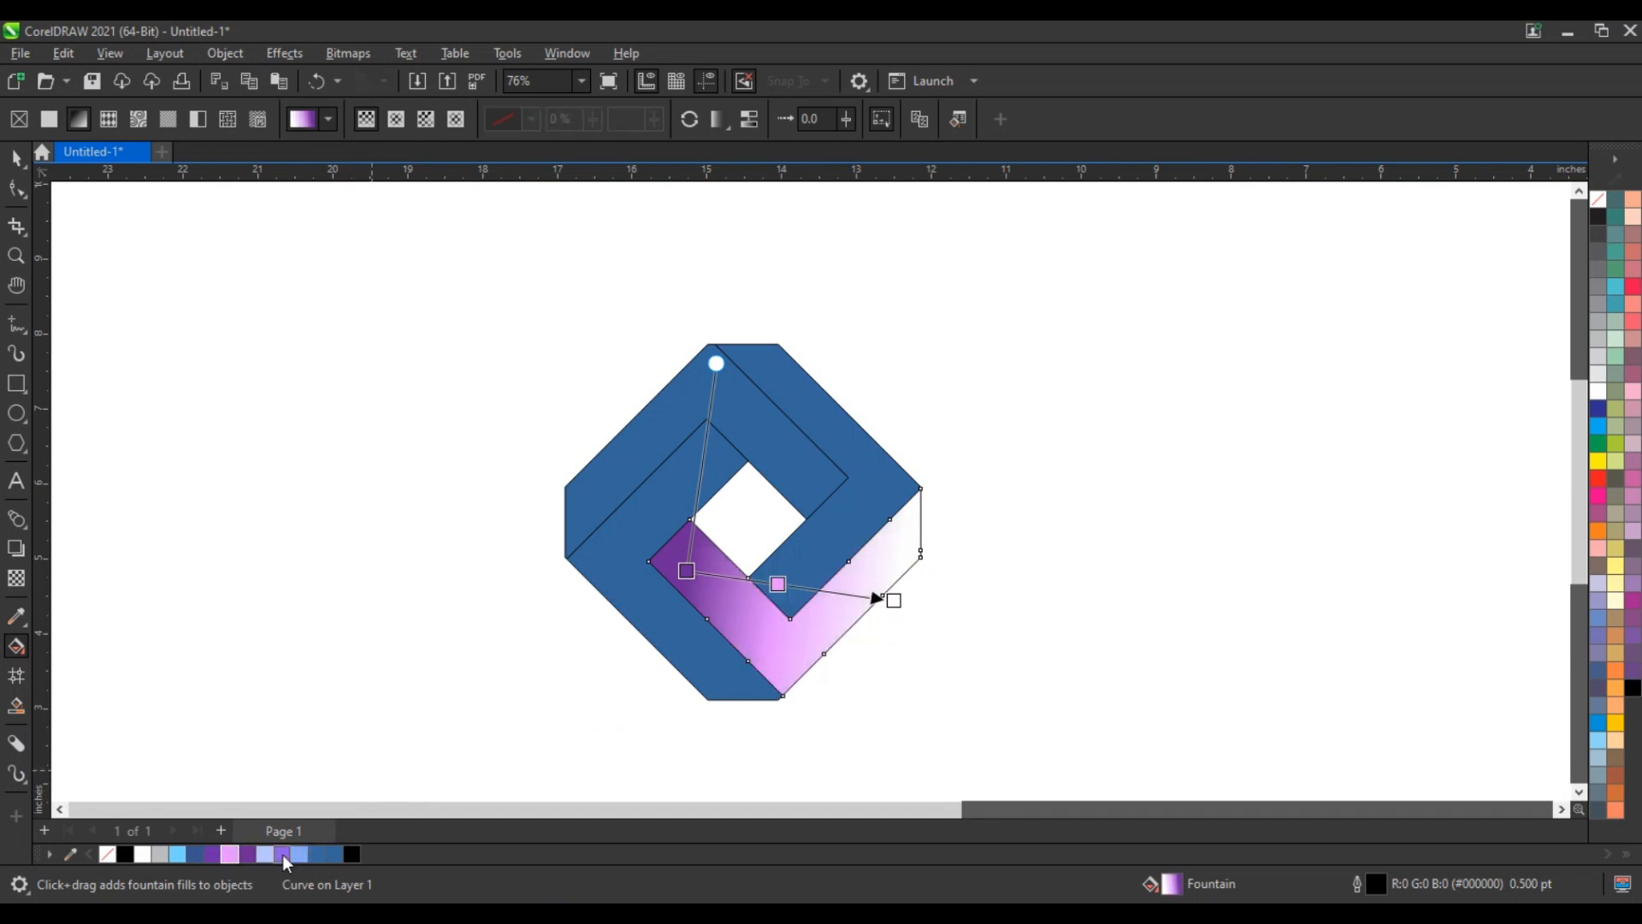
left_click_drag(282, 854, 911, 593)
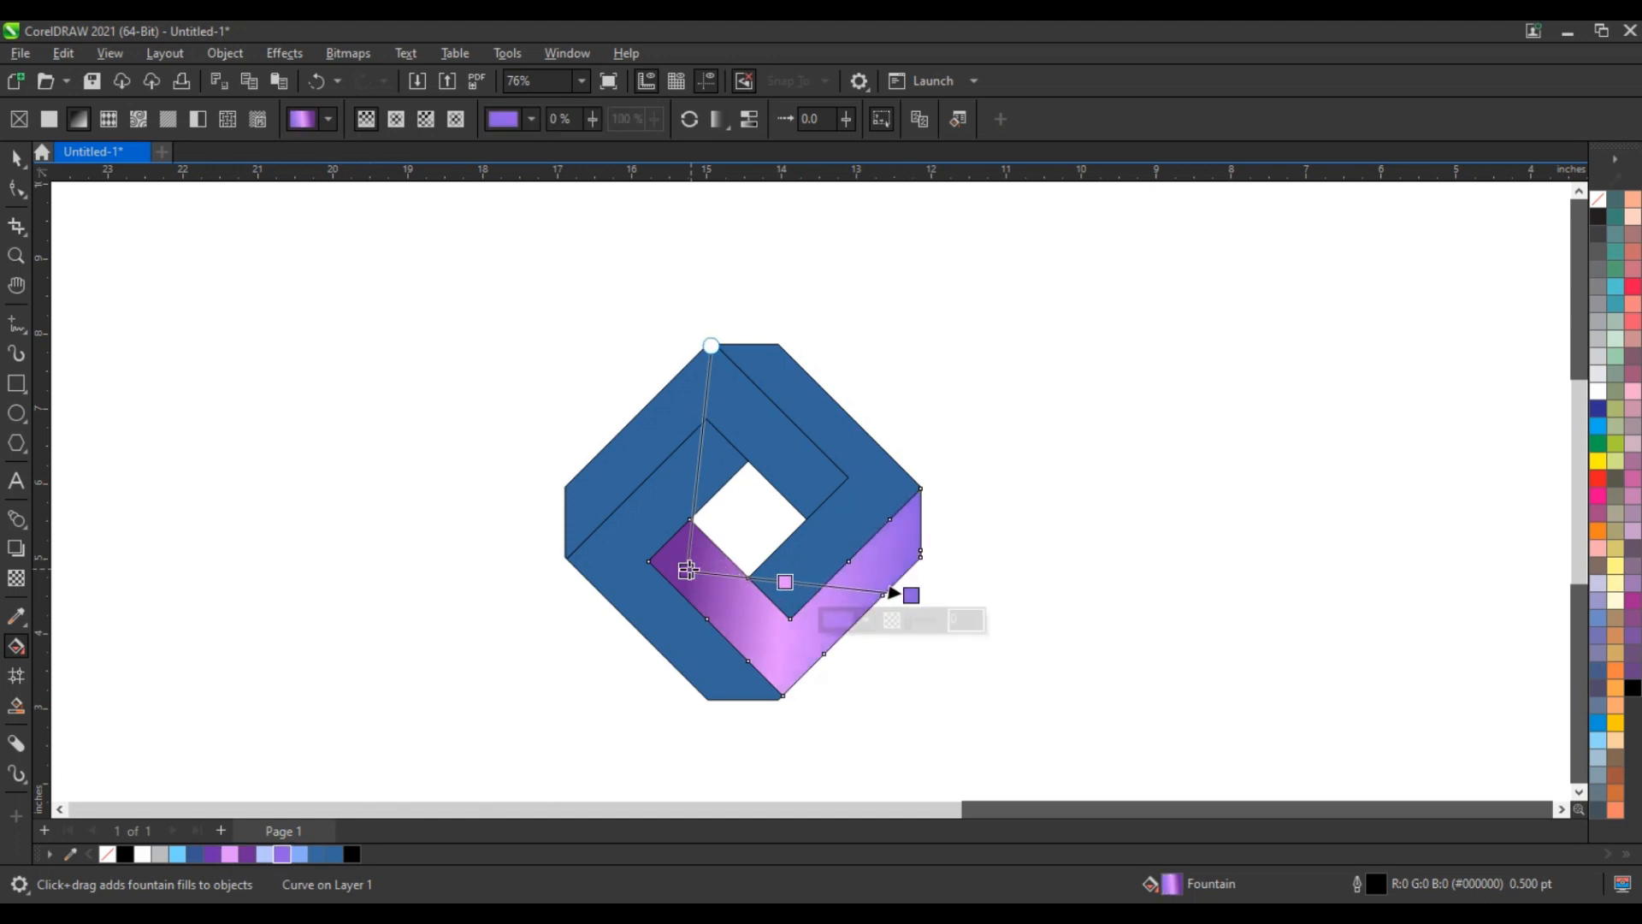
Step: Tilt the lower-right chevron's fountain fill so it runs from the inner upper corner down beyond the outer band
left_click_drag(688, 570, 700, 539)
left_click_drag(911, 594, 886, 643)
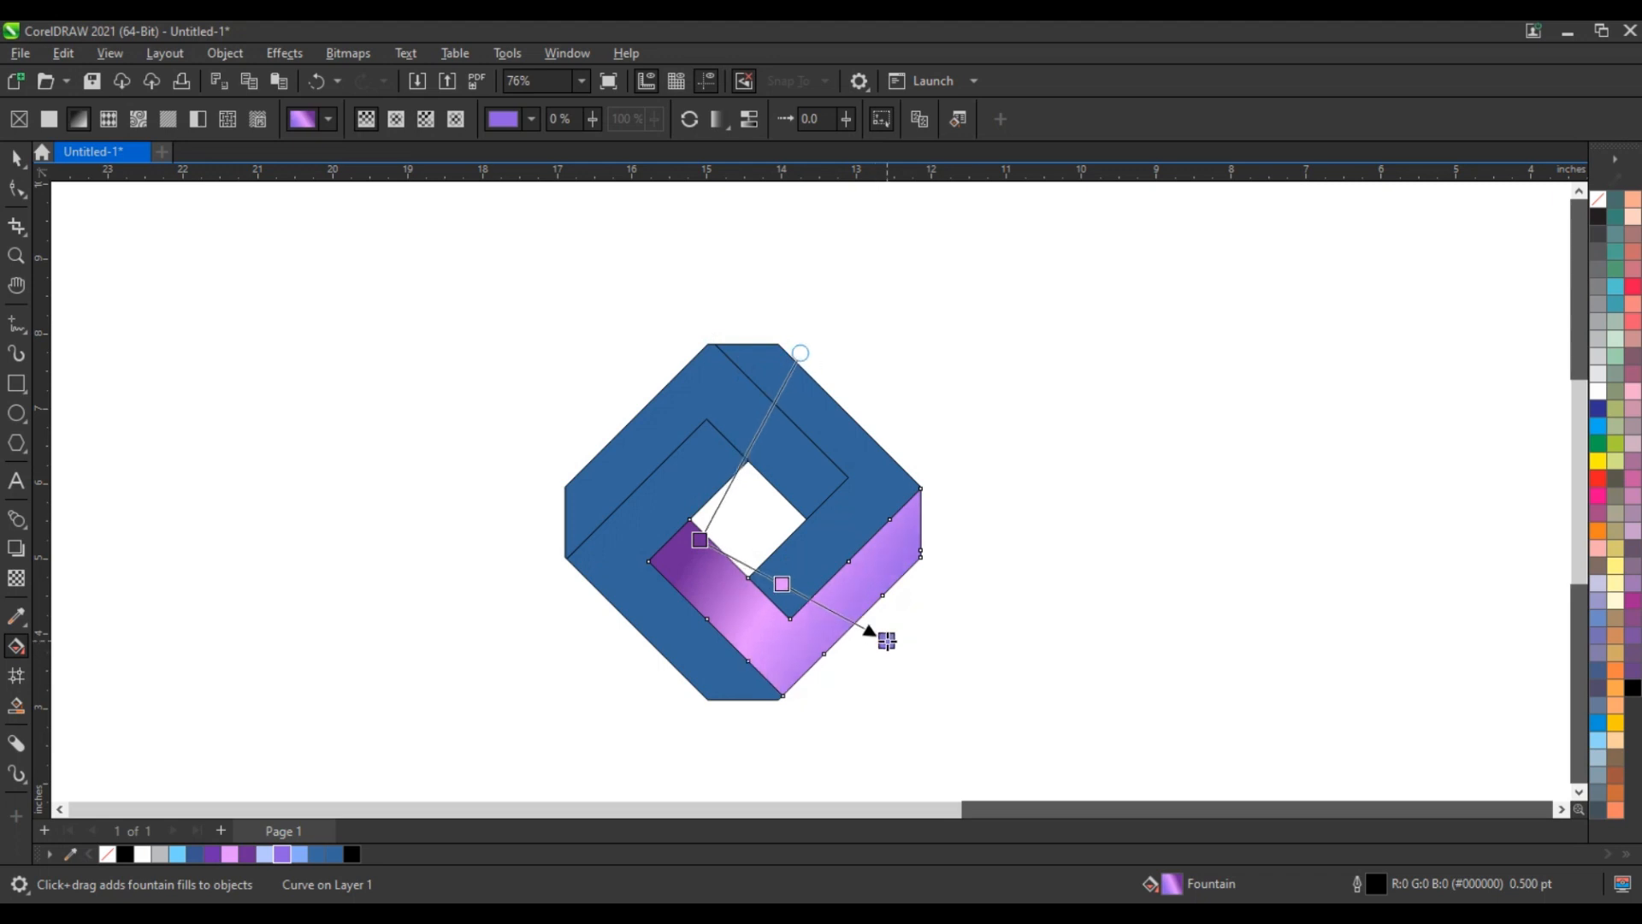
key("space")
key("space")
Step: Fill the upper-right chevron with purple and apply a linear fountain fill from its inner end to pink at the top
left_click(843, 521)
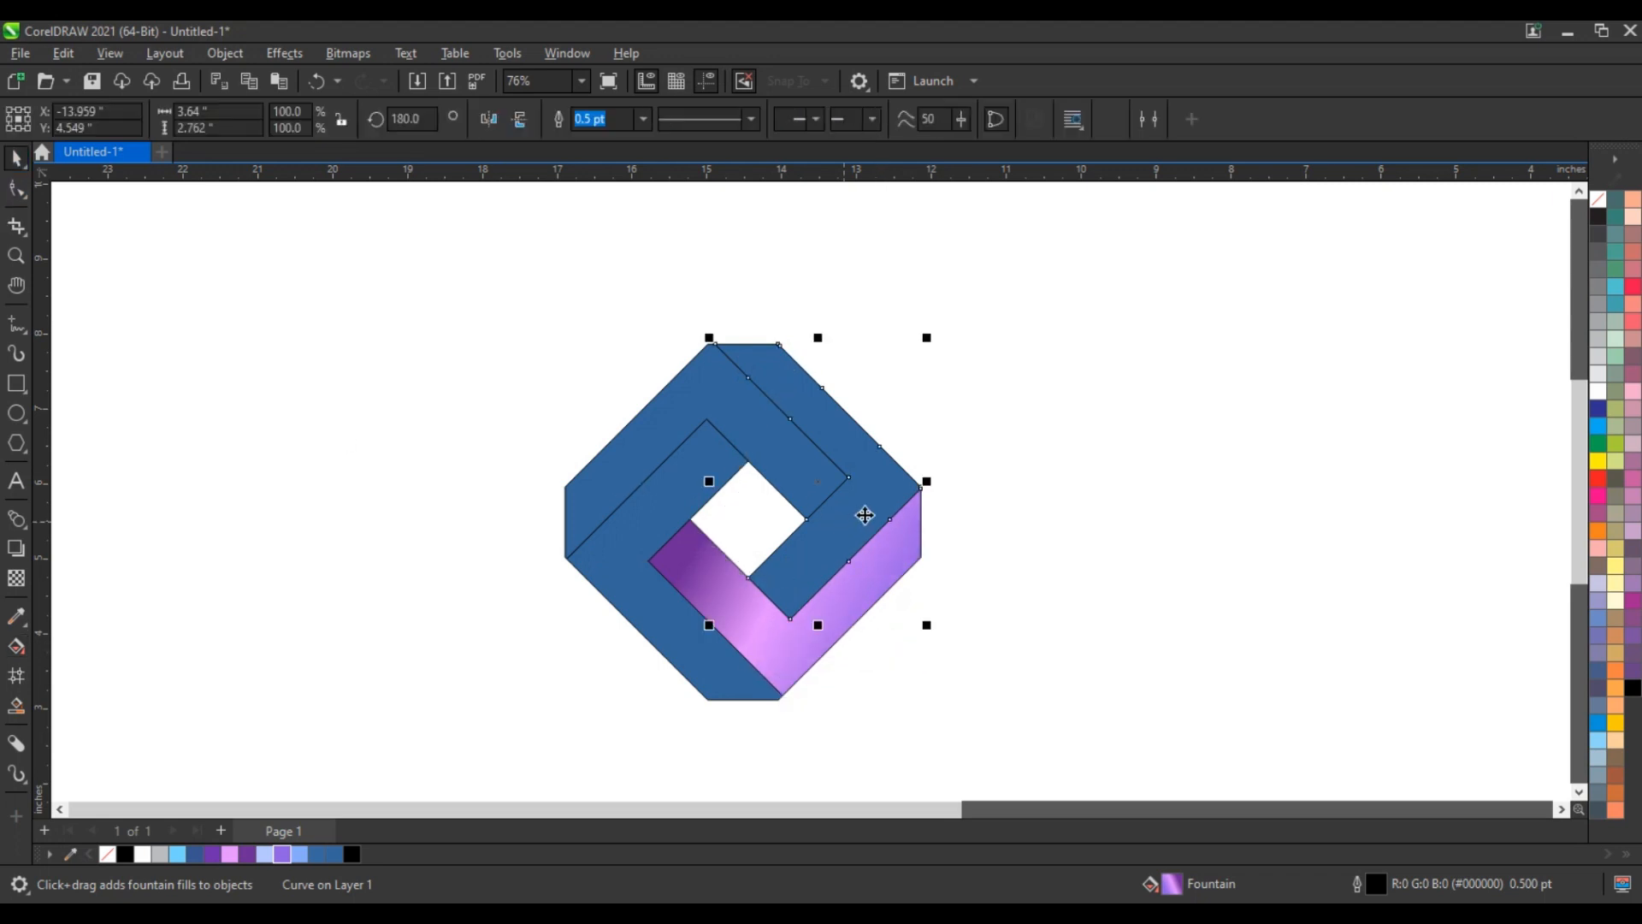
left_click(212, 853)
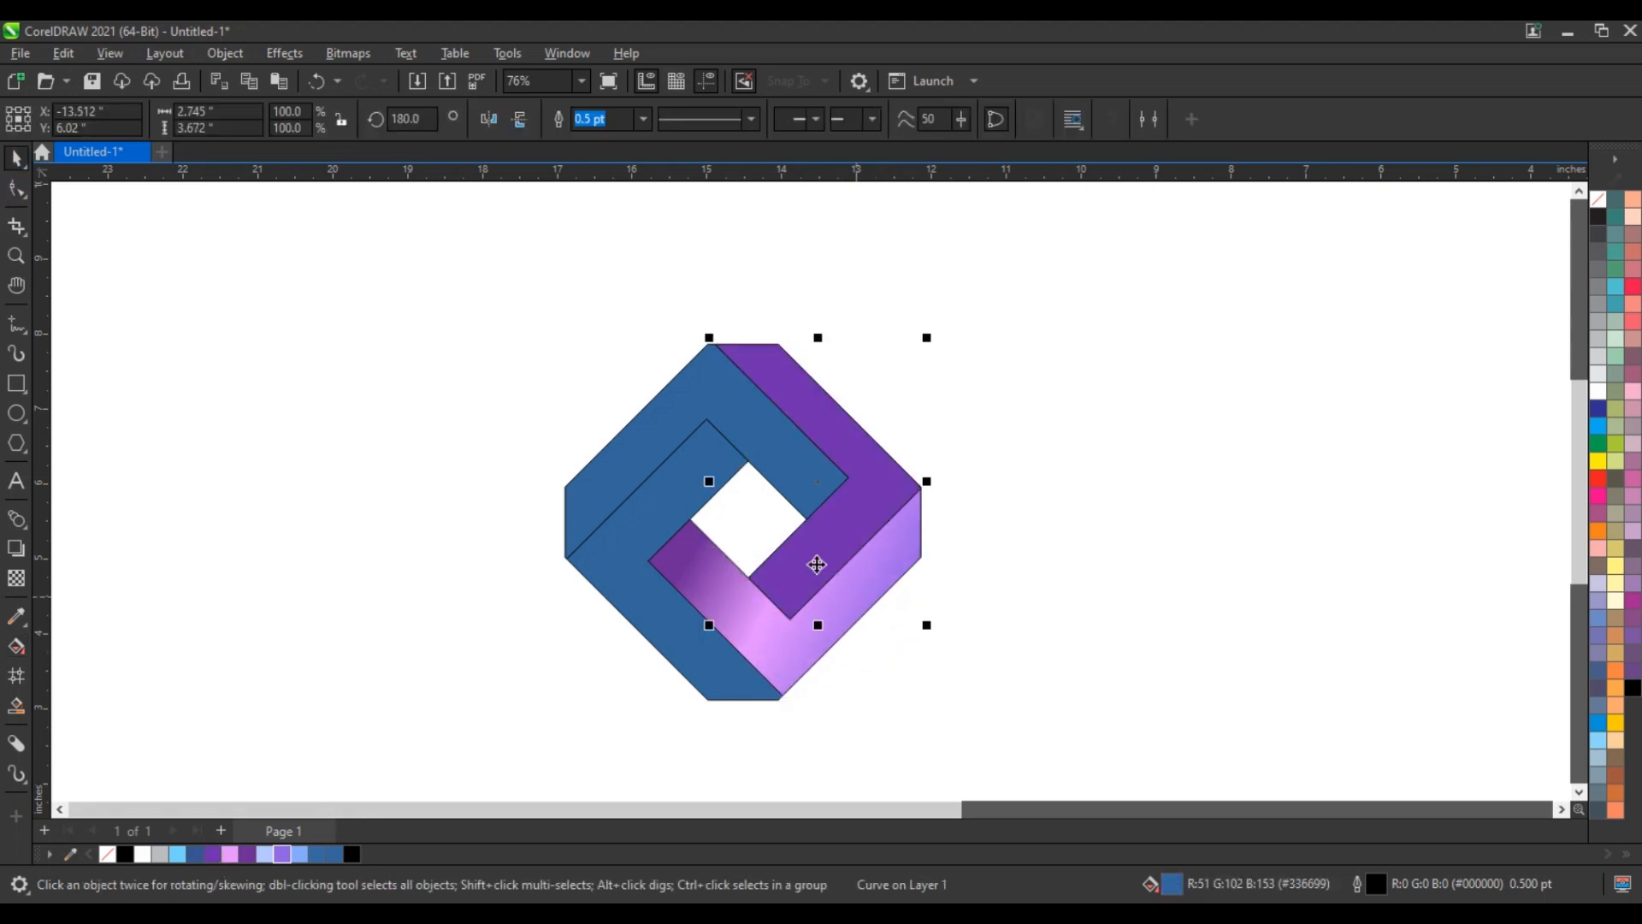
key("g")
left_click_drag(780, 579, 793, 354)
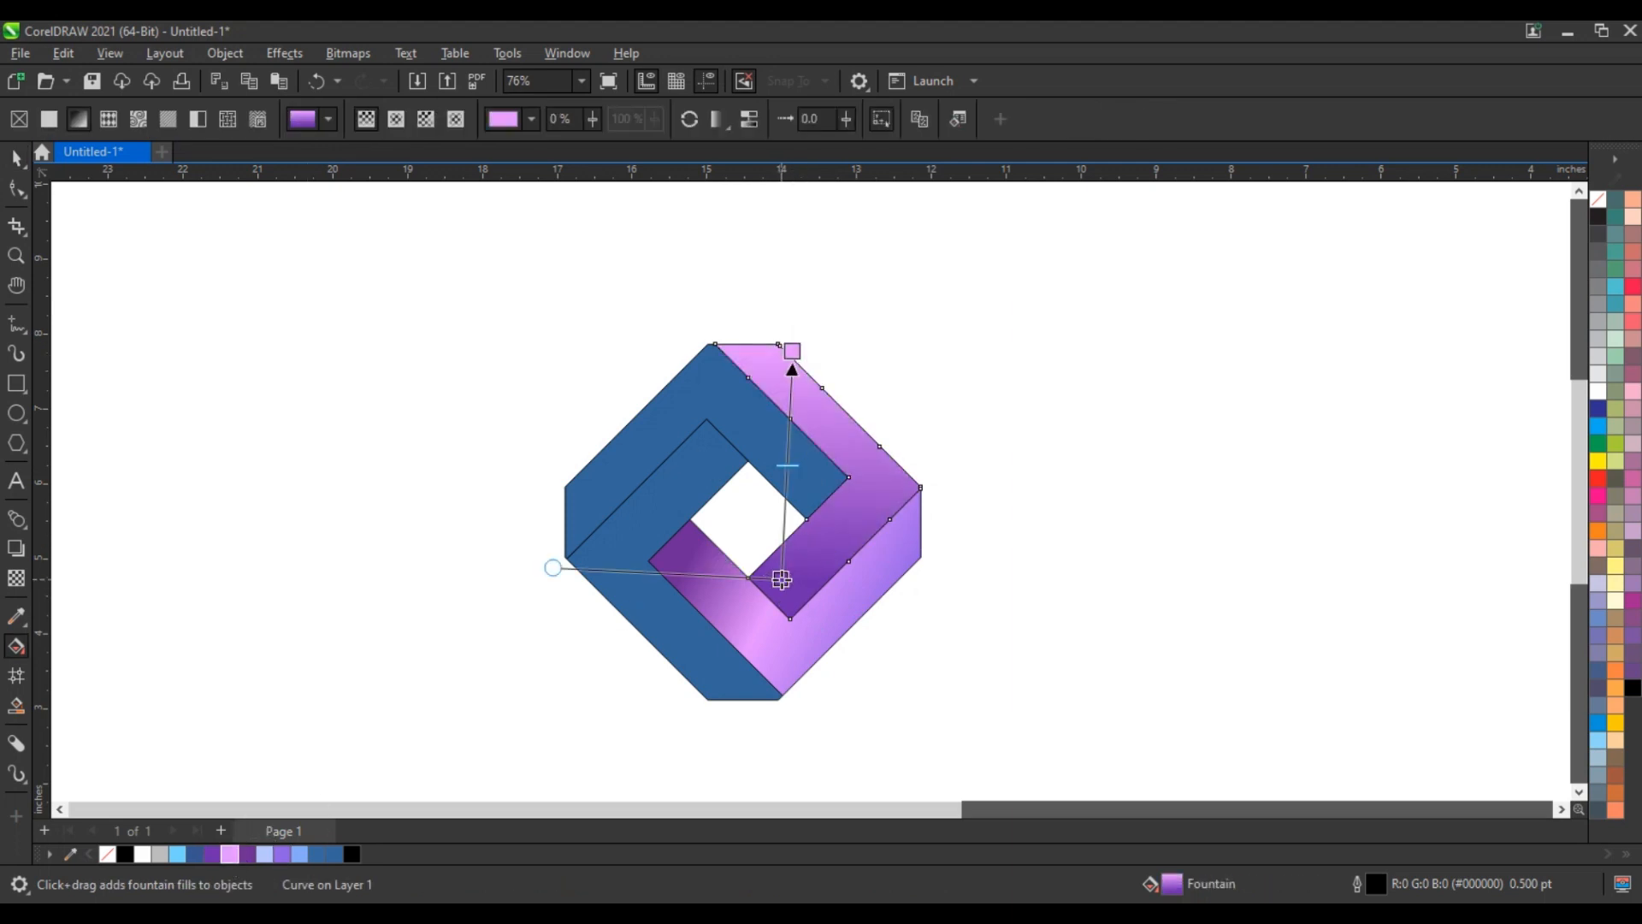
Step: Adjust the upper-right chevron's fountain fill direction and midpoint so the purple stays near the inner end
left_click(788, 572)
left_click_drag(788, 465, 789, 502)
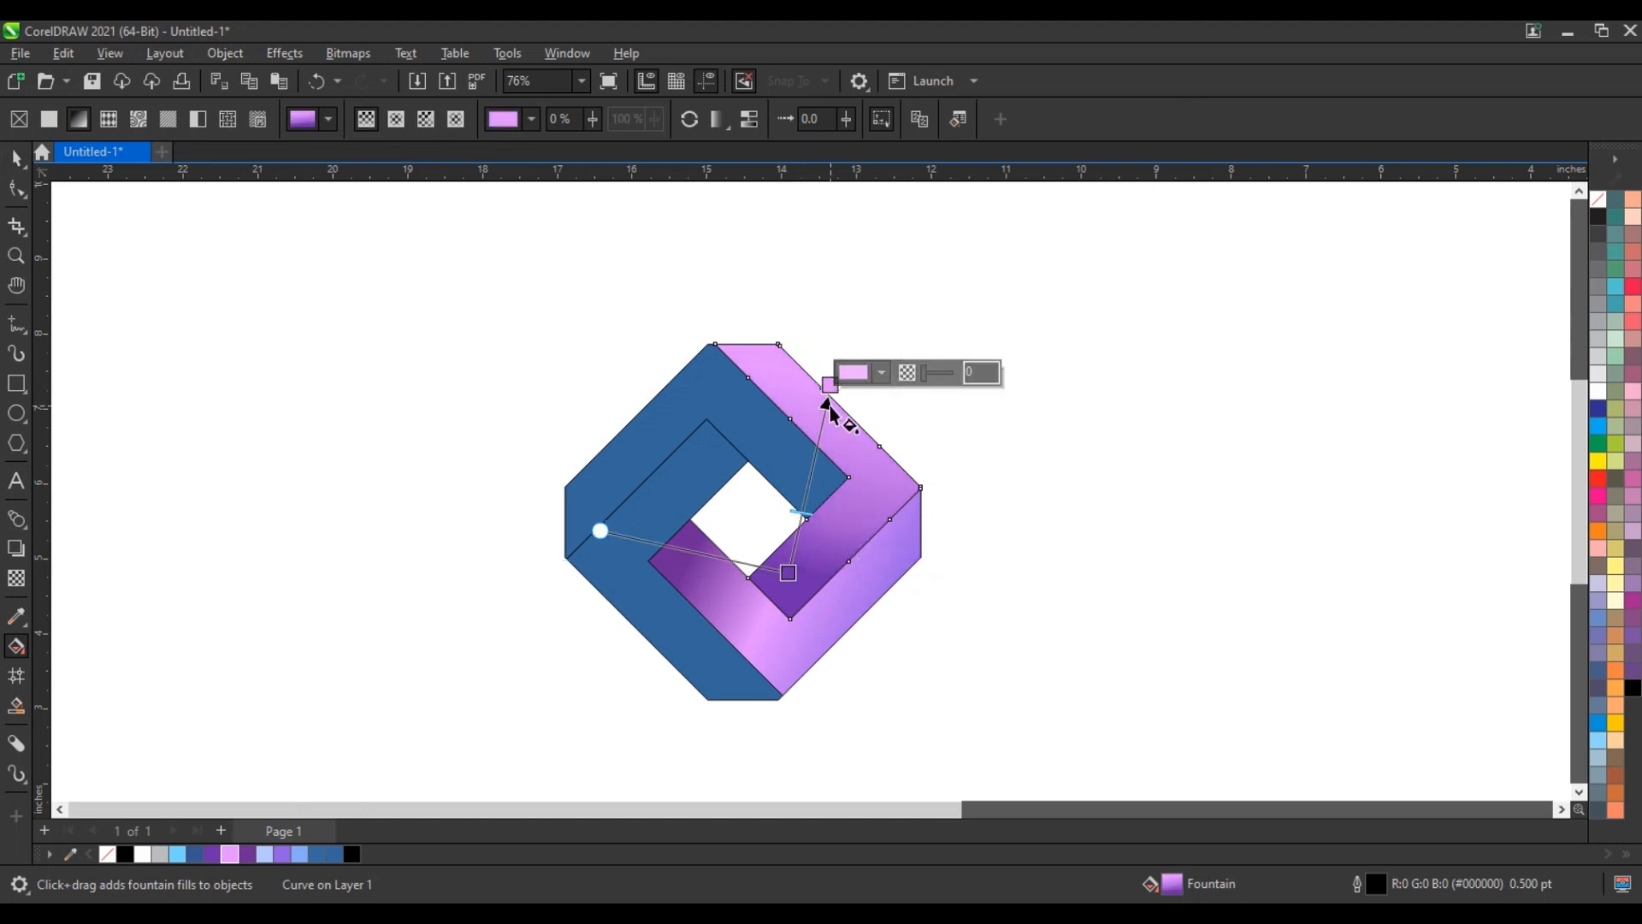
key("space")
Step: Fill the upper-left chevron with dark blue (#395690), blend it to light blue toward the outer band, and fine-tune the fountain's ends
left_click(718, 440)
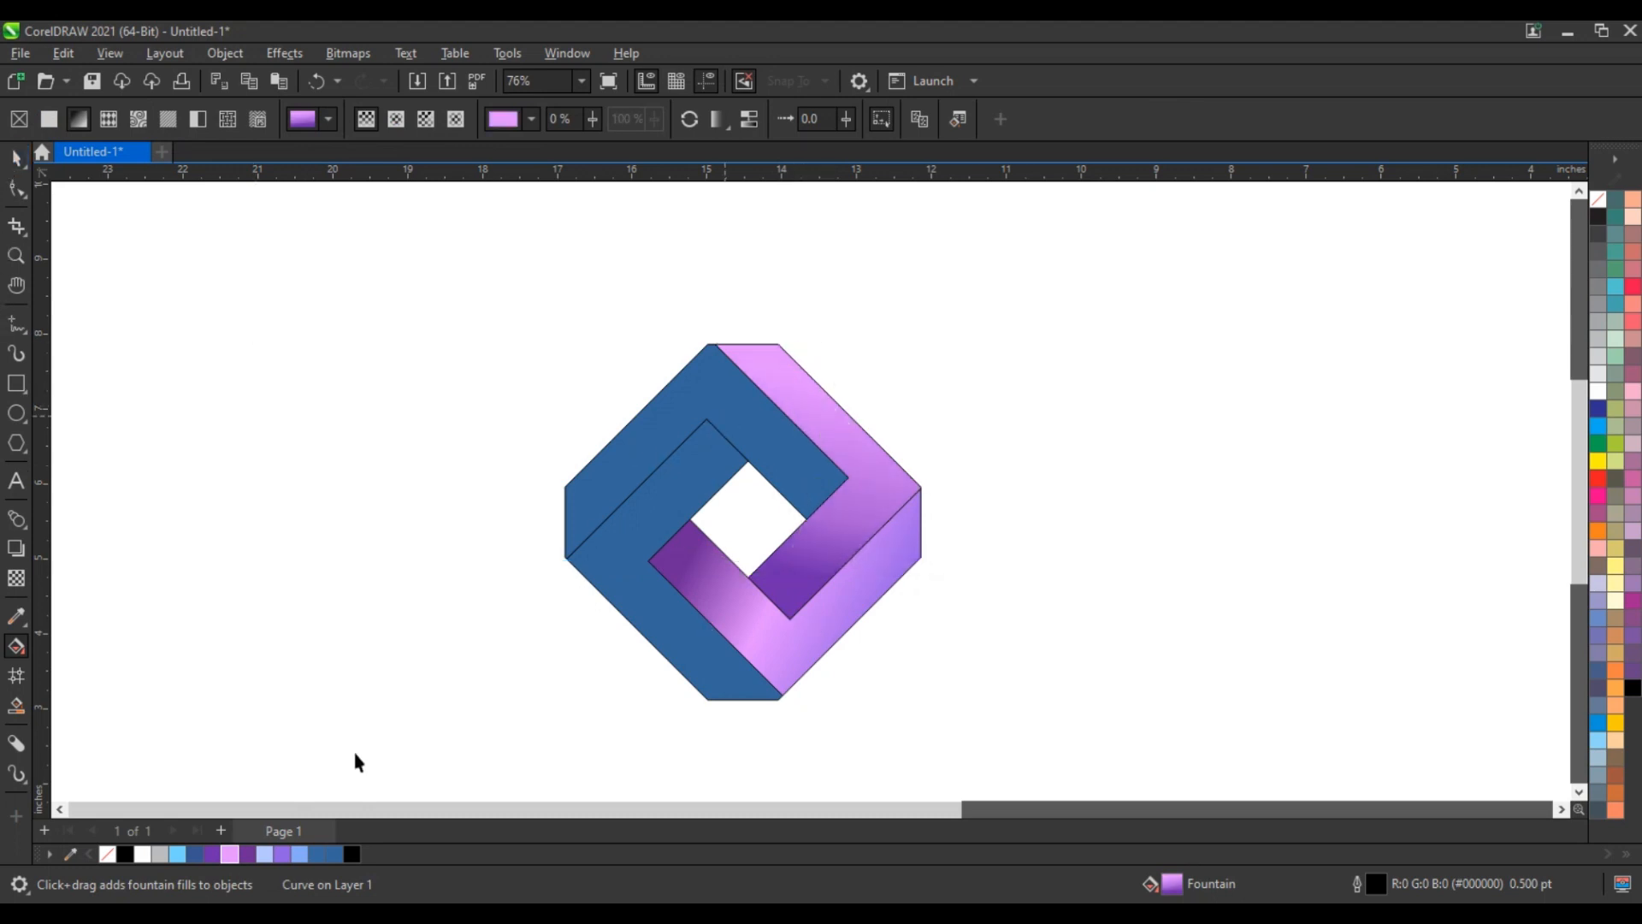
left_click(192, 854)
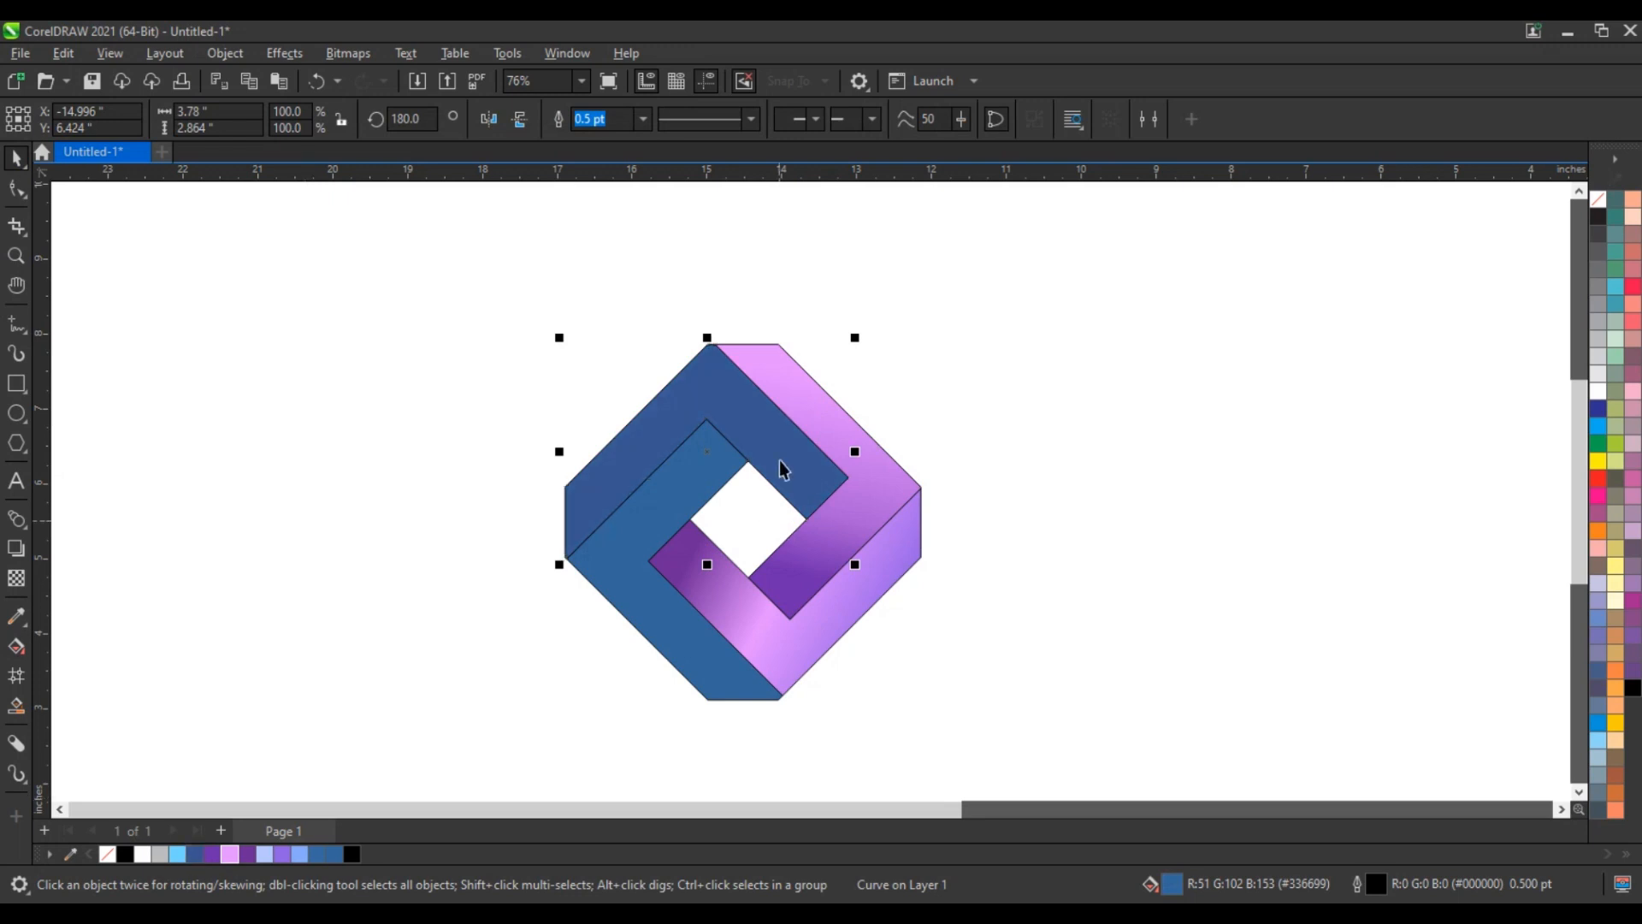
key("g")
left_click_drag(816, 466, 640, 455)
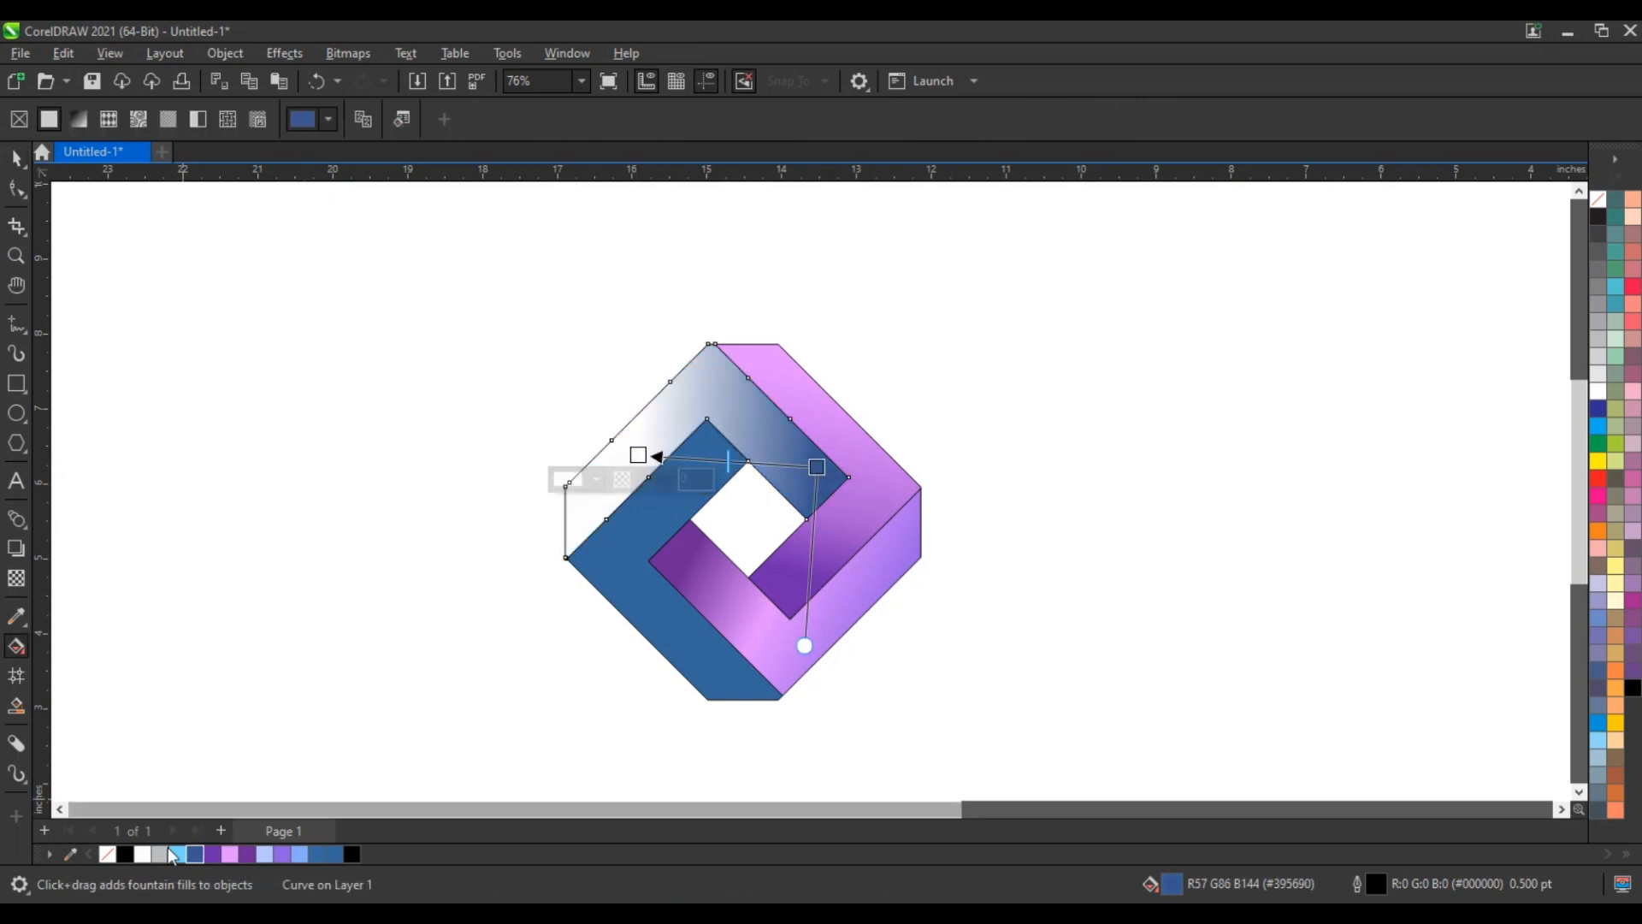
left_click(637, 455)
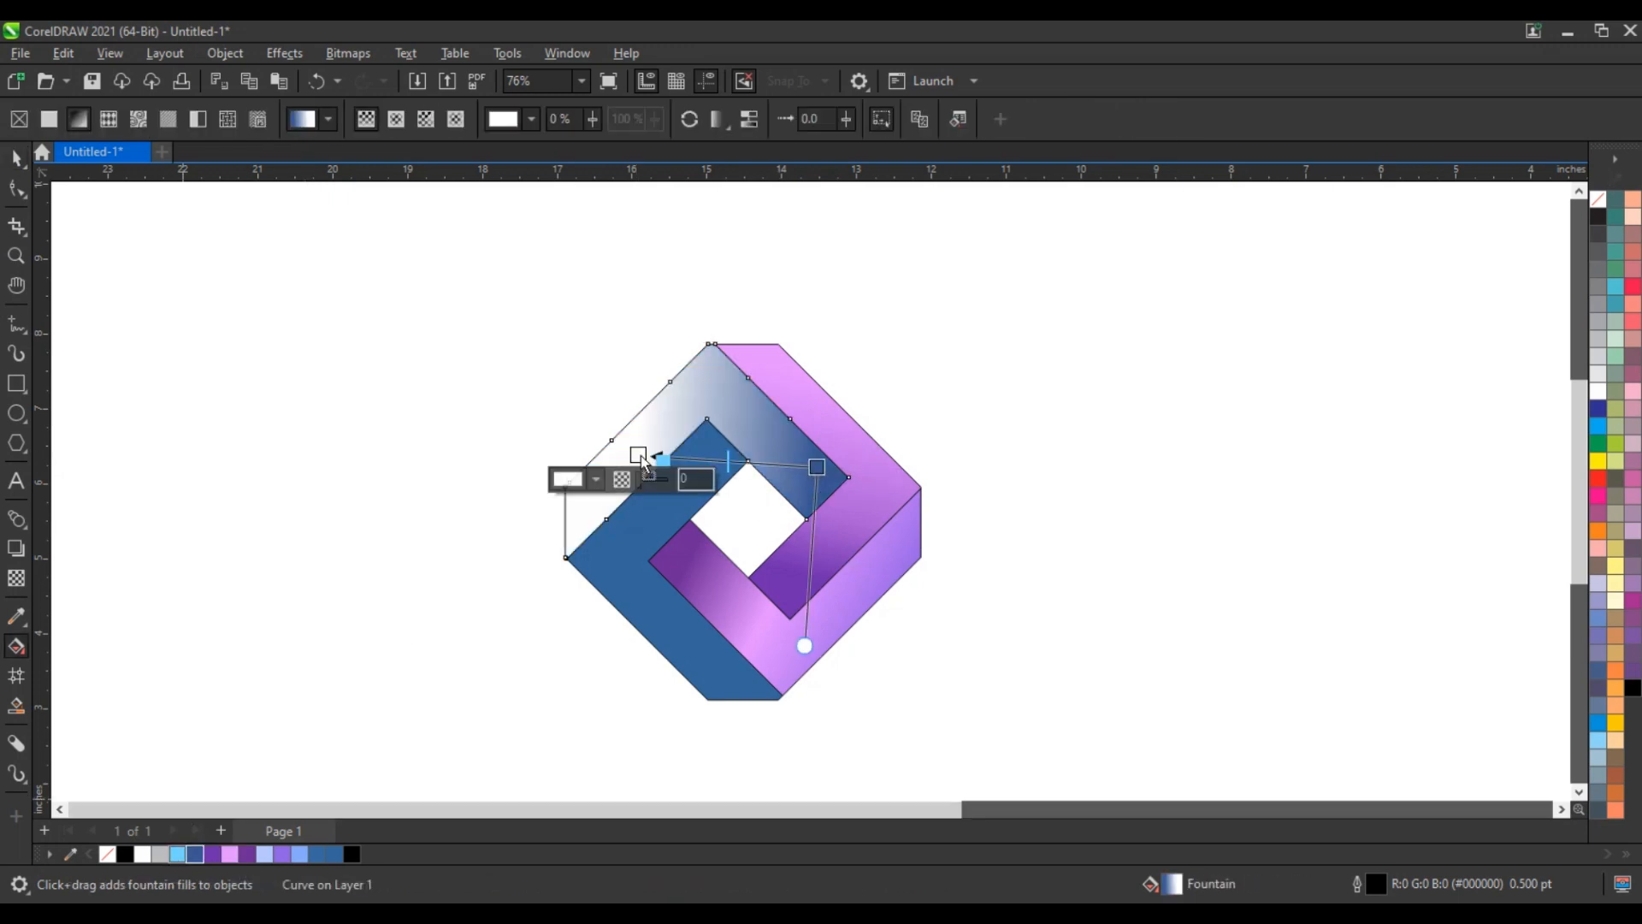
left_click(177, 854)
left_click_drag(817, 467, 758, 500)
left_click_drag(636, 453, 620, 451)
Step: Give the lower-left chevron a fountain fill running from purple through light blue to dark blue at its bottom end
left_click(615, 581)
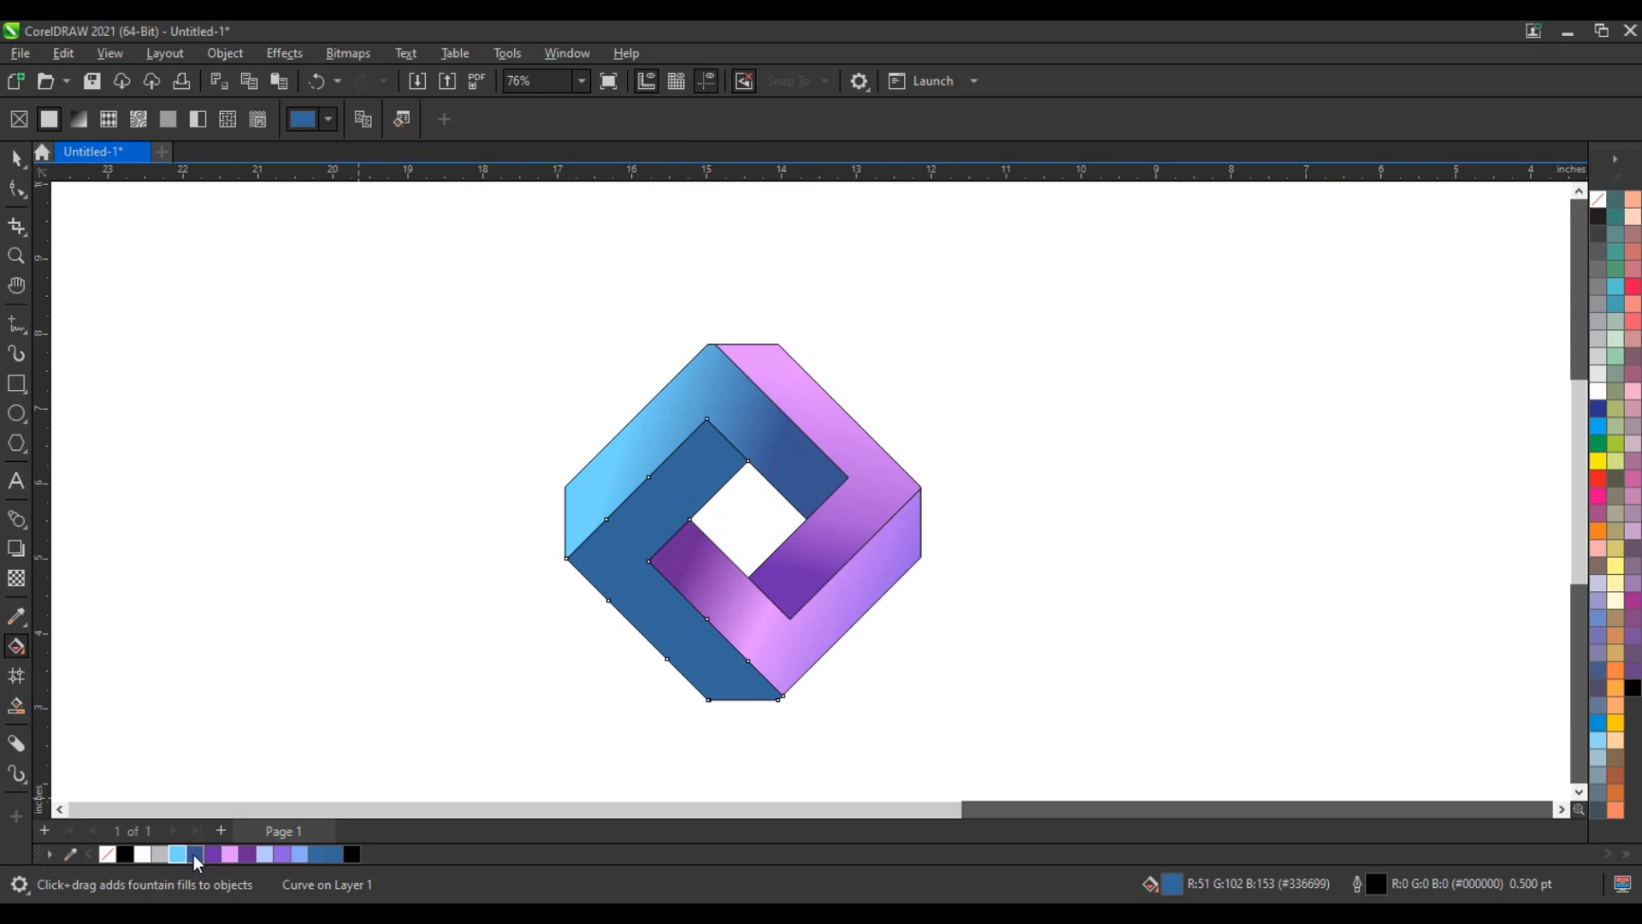
left_click_drag(196, 860, 751, 696)
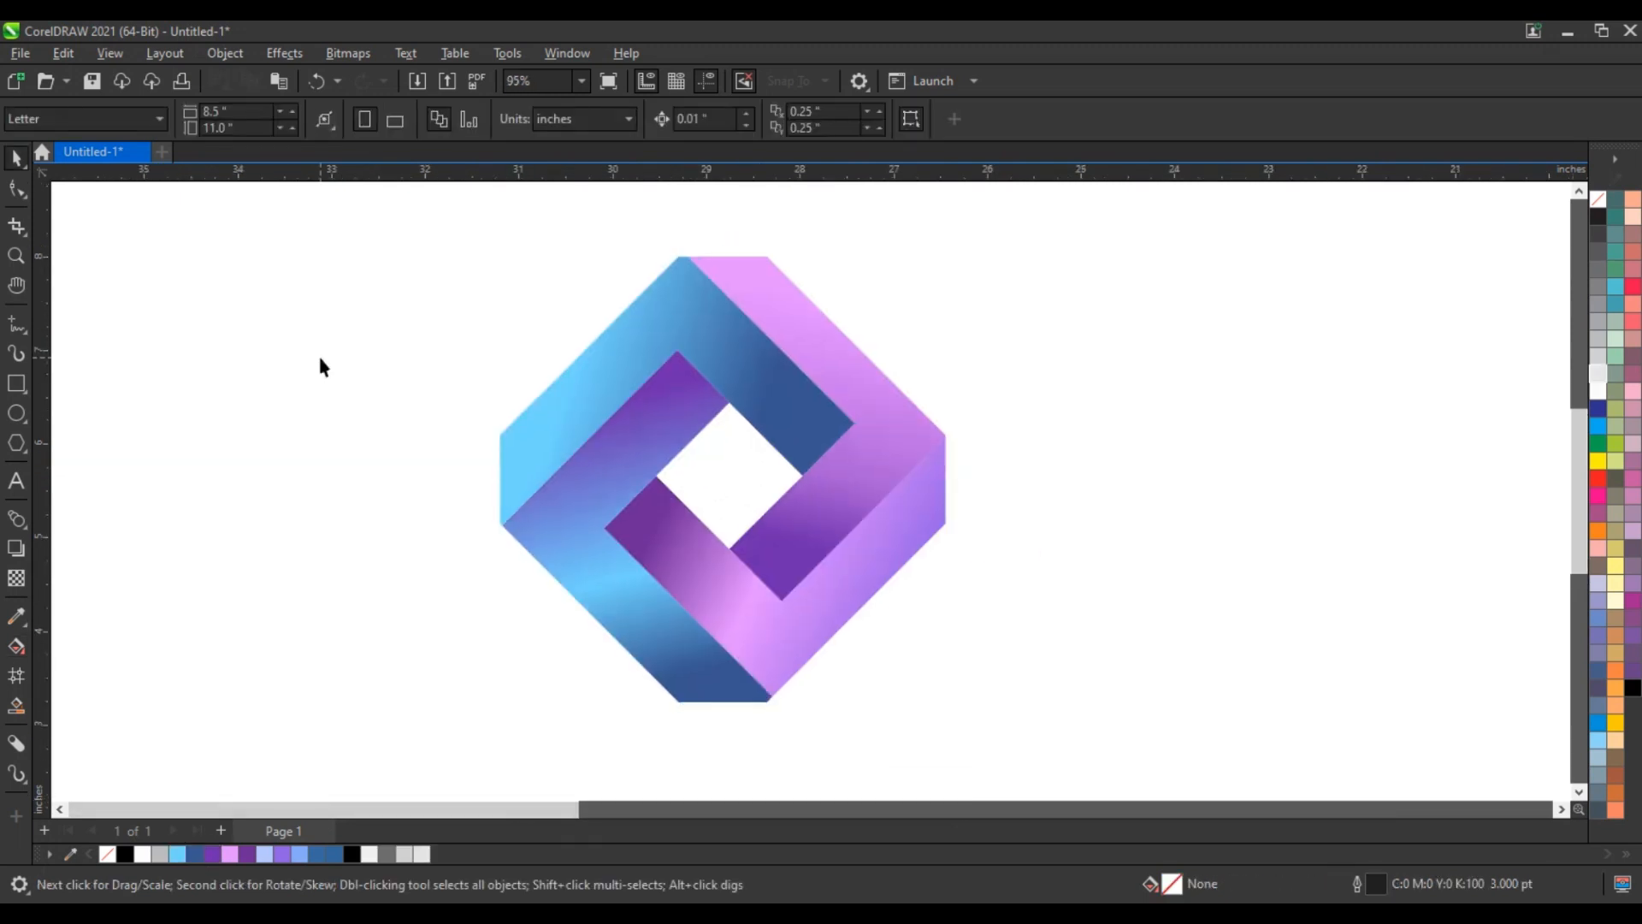
Step: Inspect the coloured logo up close and in a full-screen preview
scroll(320, 359, "up", 1)
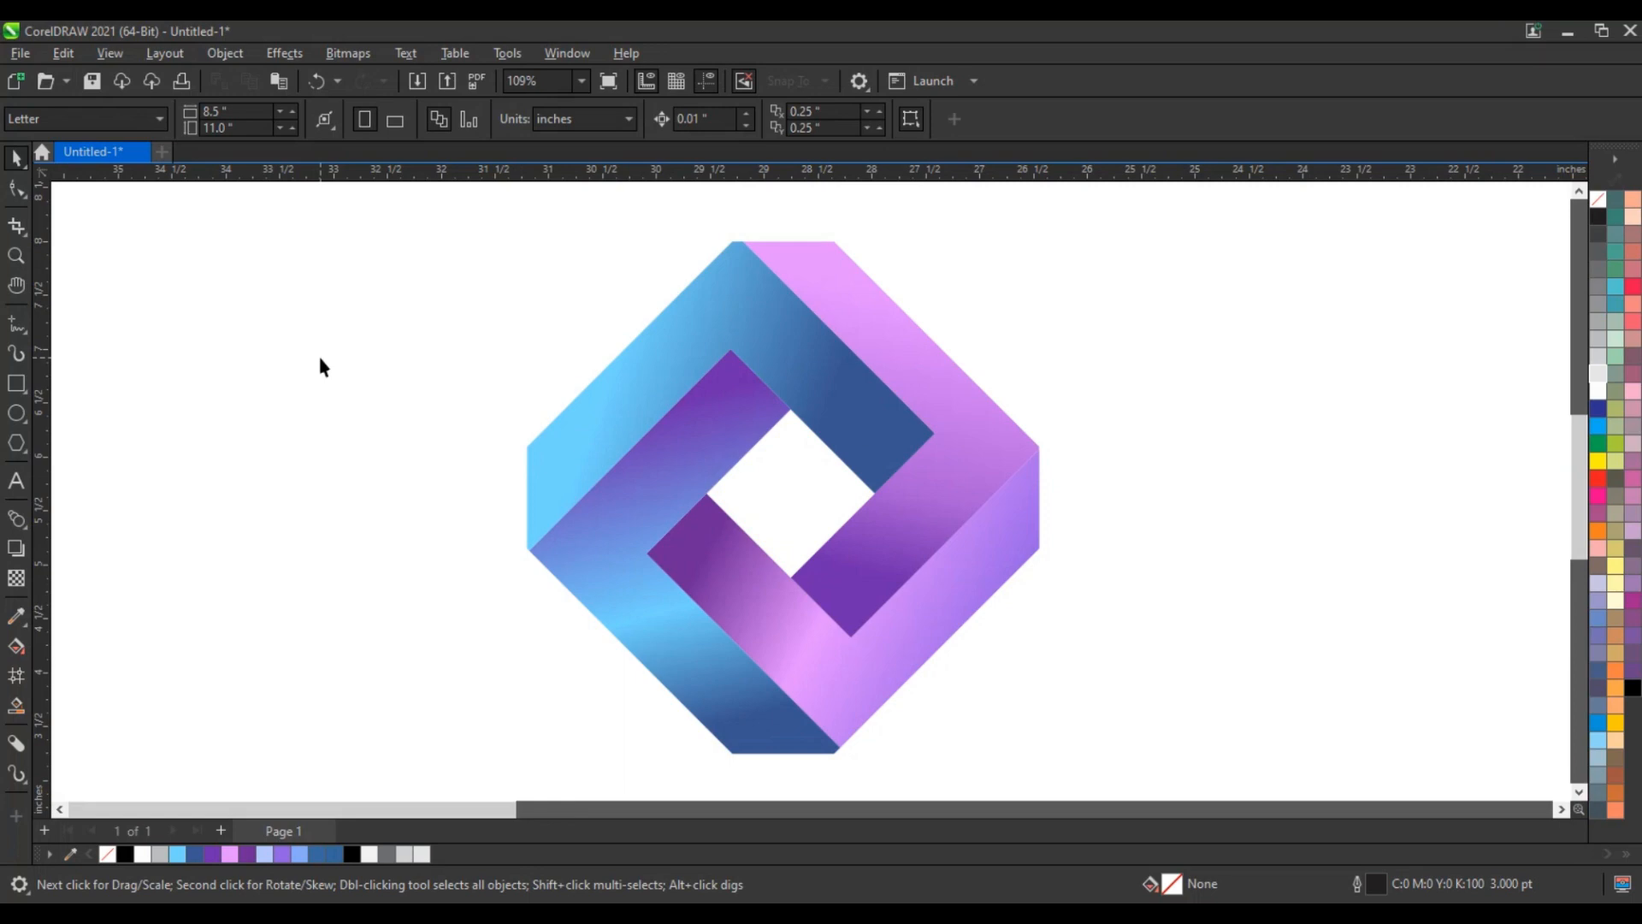
key("F9")
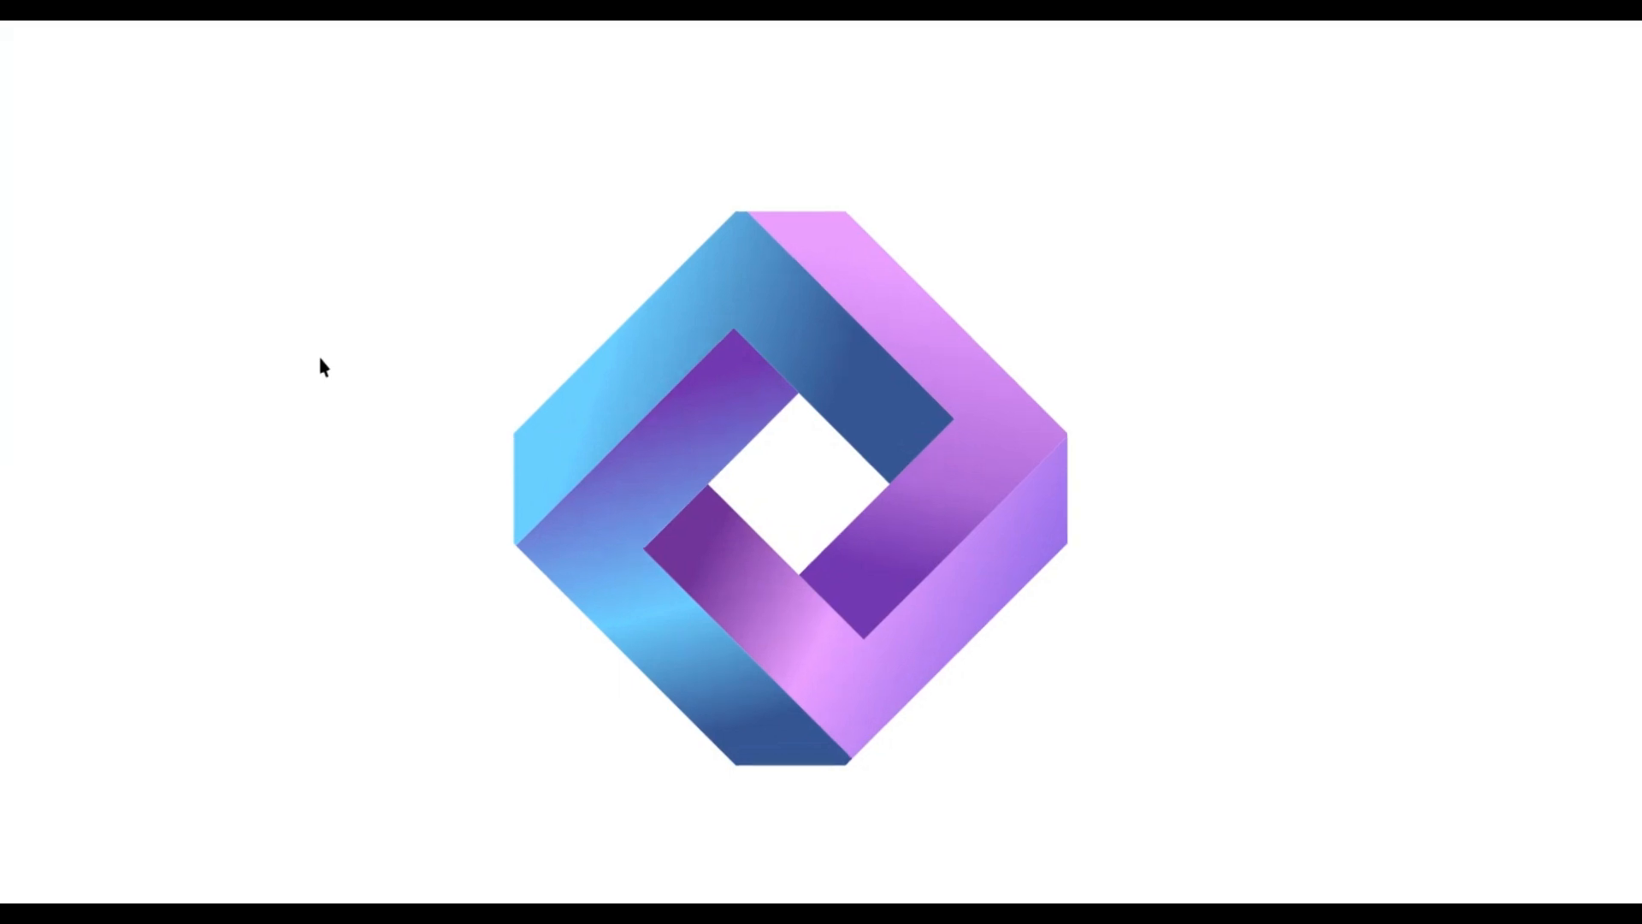
key("Escape")
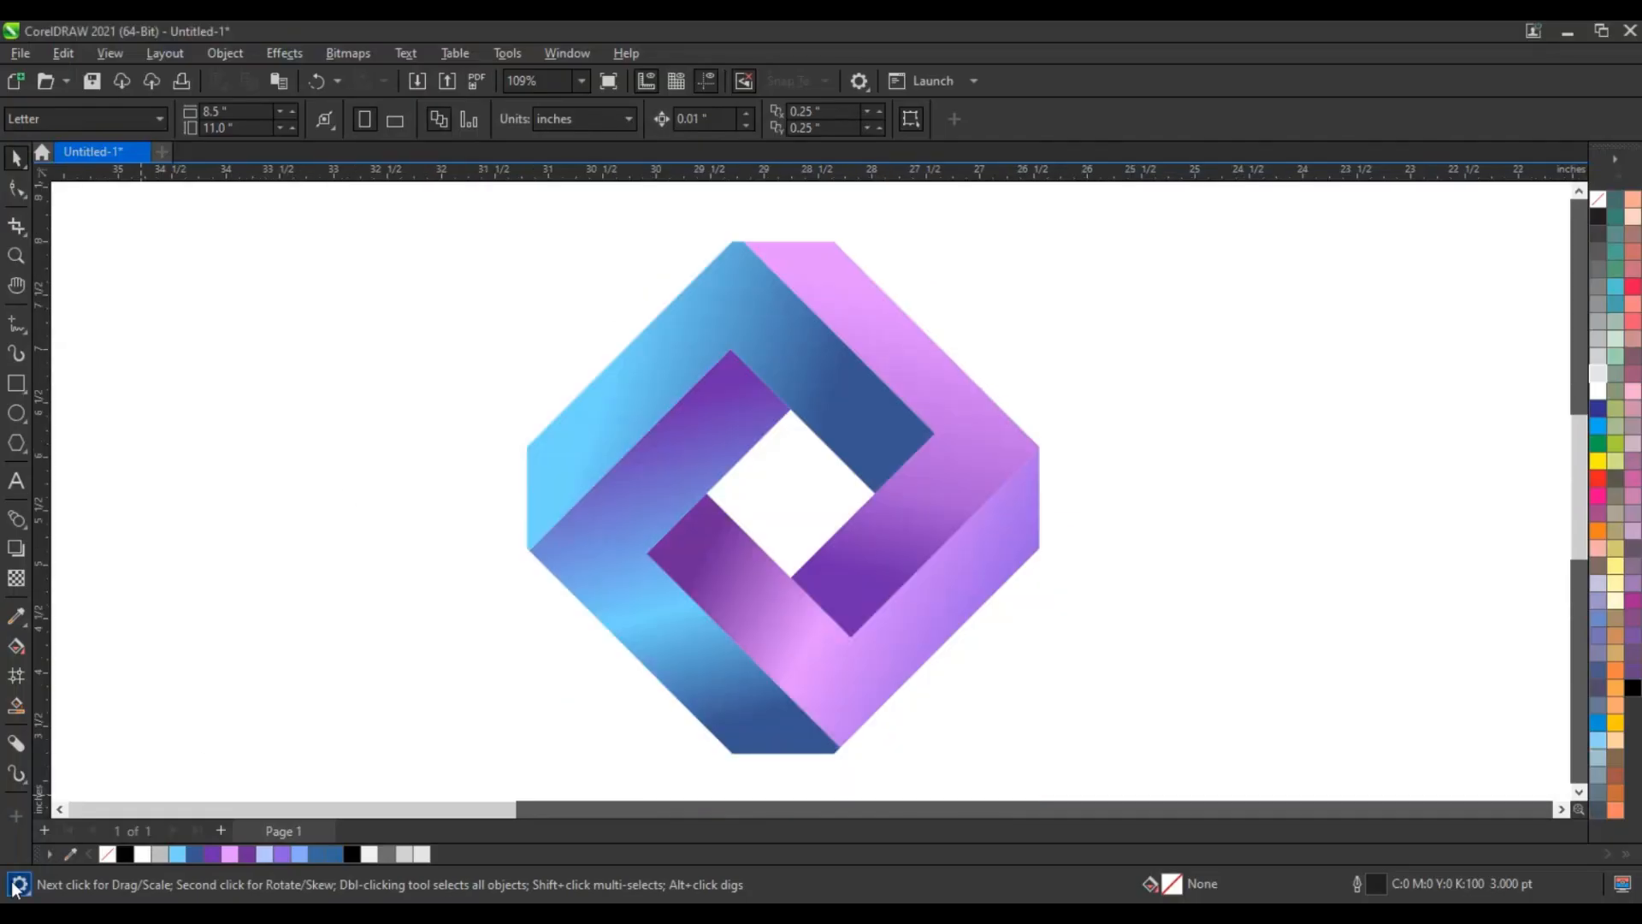